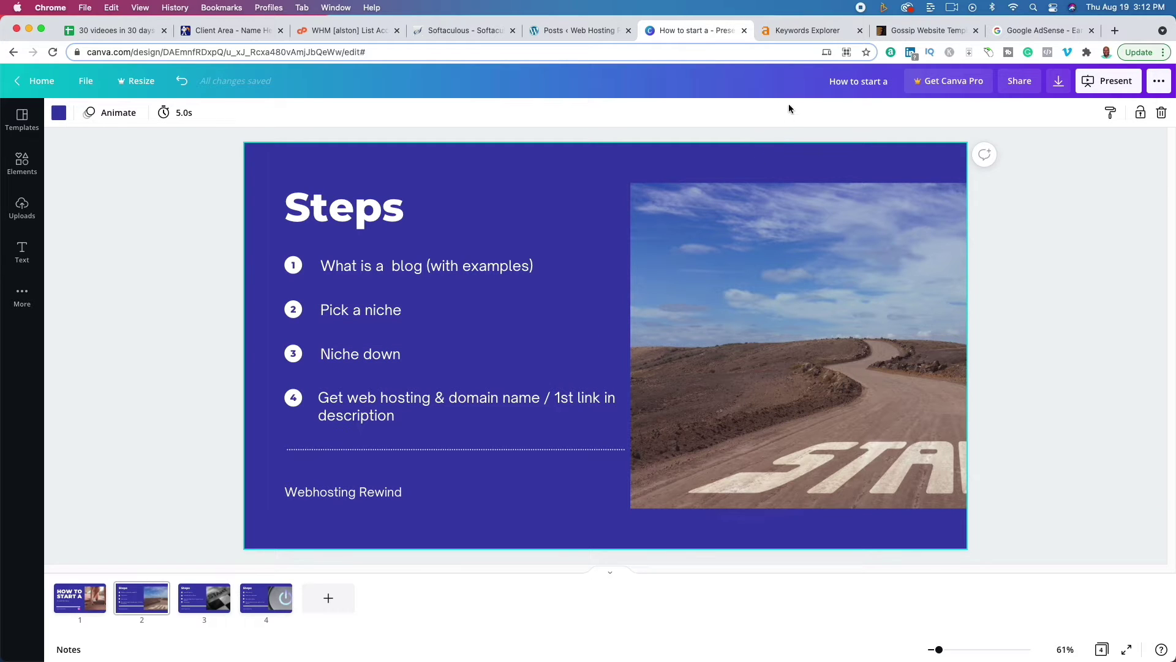
Switch to Ahrefs Keywords Explorer and look up the keyword "sports" for Google in the United States
click(805, 34)
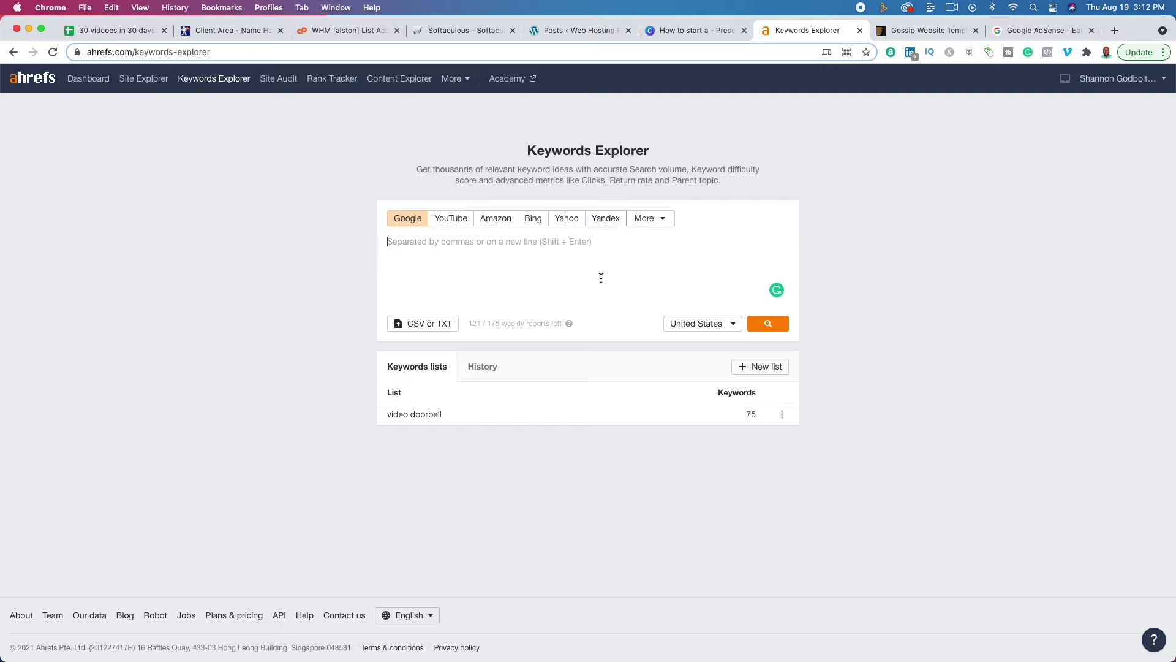
text(sports)
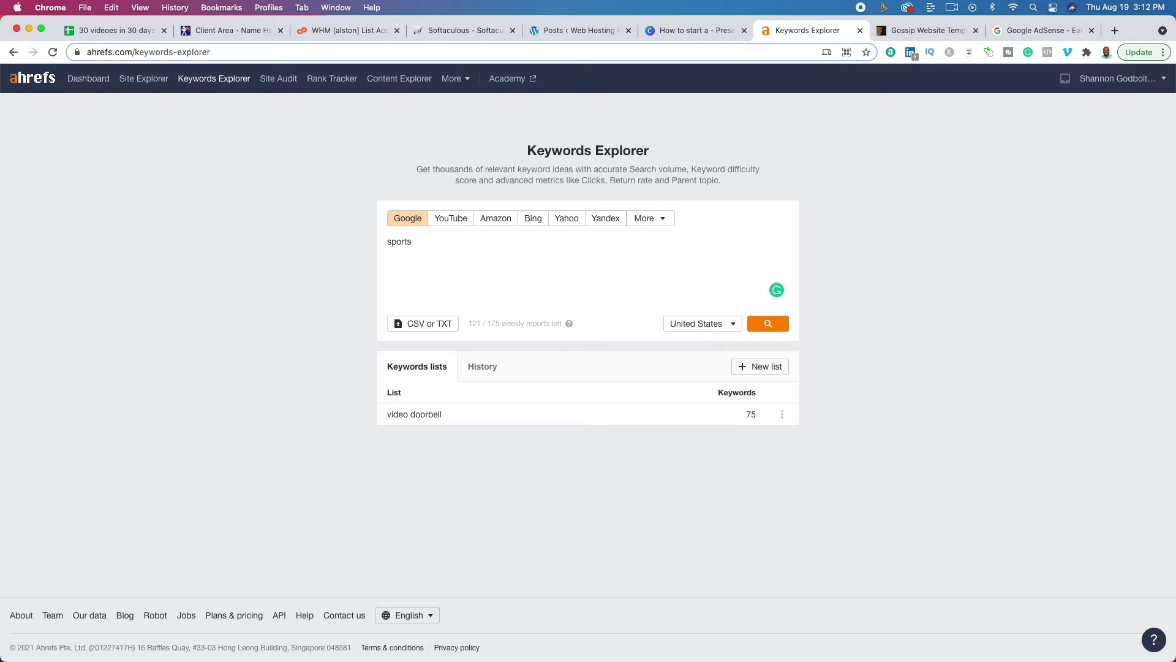
key(Return)
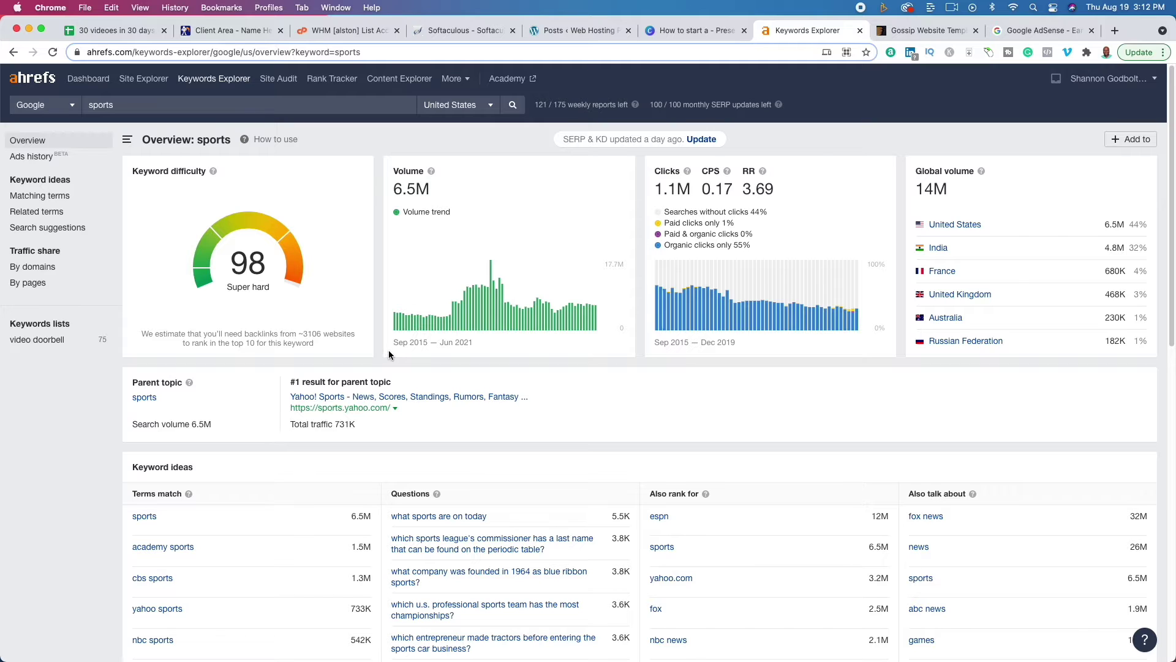
Look up the narrower keywords "nfl" and "football" in Keywords Explorer
click(184, 107)
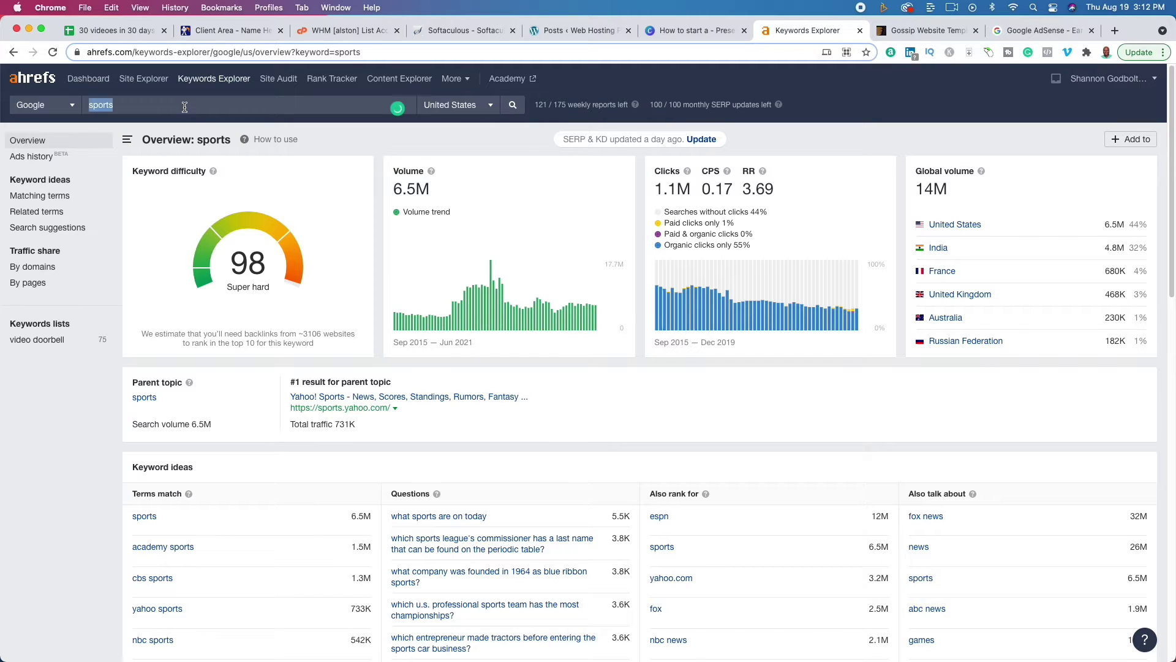
text(nfl)
key(Return)
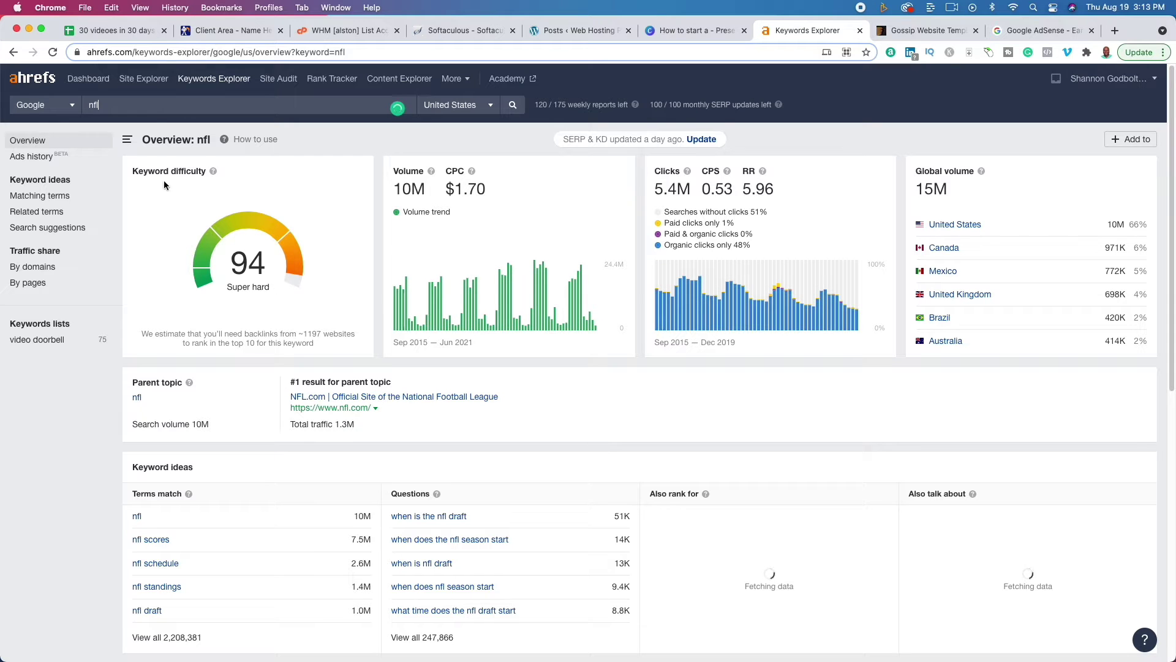
click(156, 108)
text(football)
key(Return)
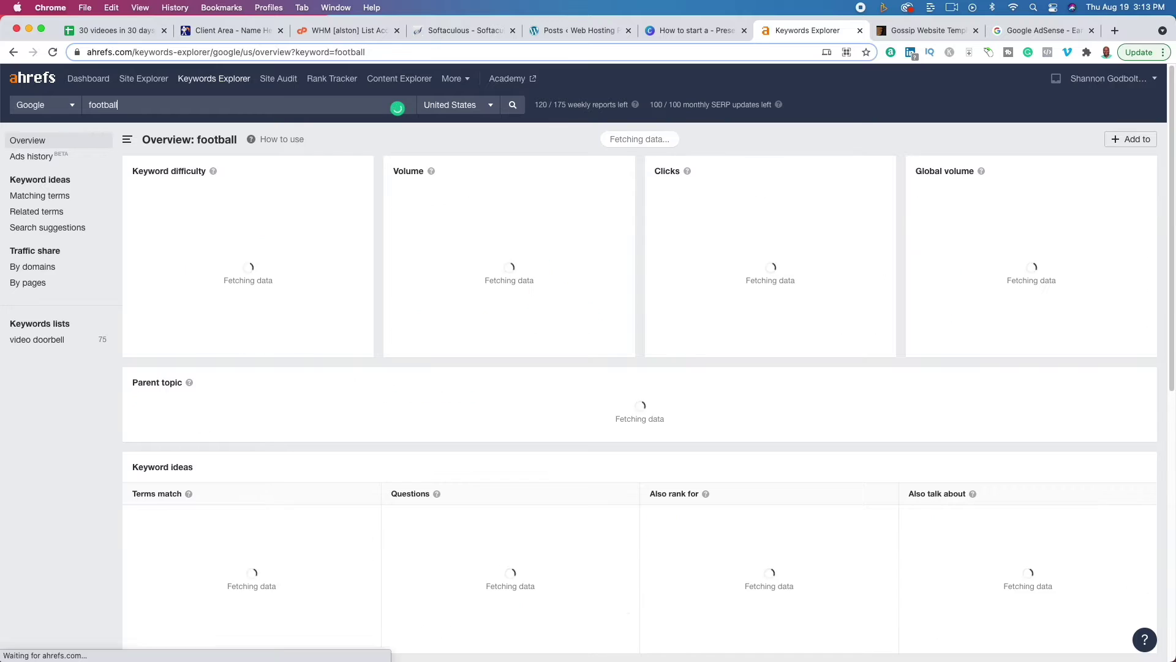
Look up the keyword overview for "dallas cowboys", correcting the spelling of the team name
click(178, 109)
text(dallas cowboays)
key(Return)
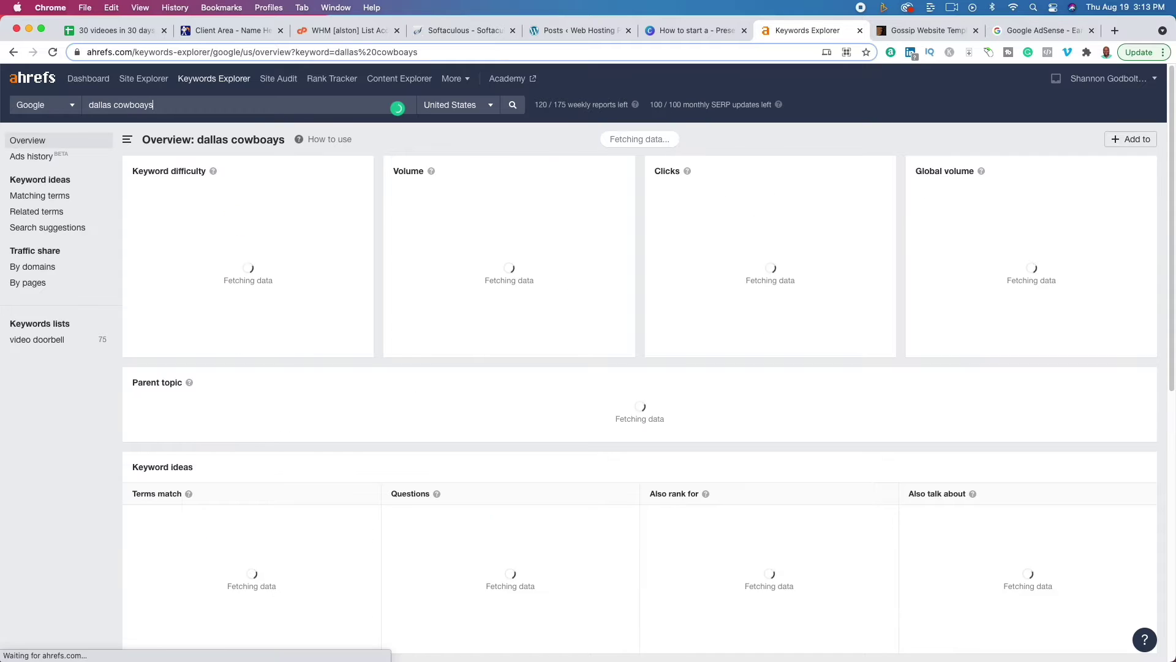
double_click(134, 109)
text(cowboys)
key(Return)
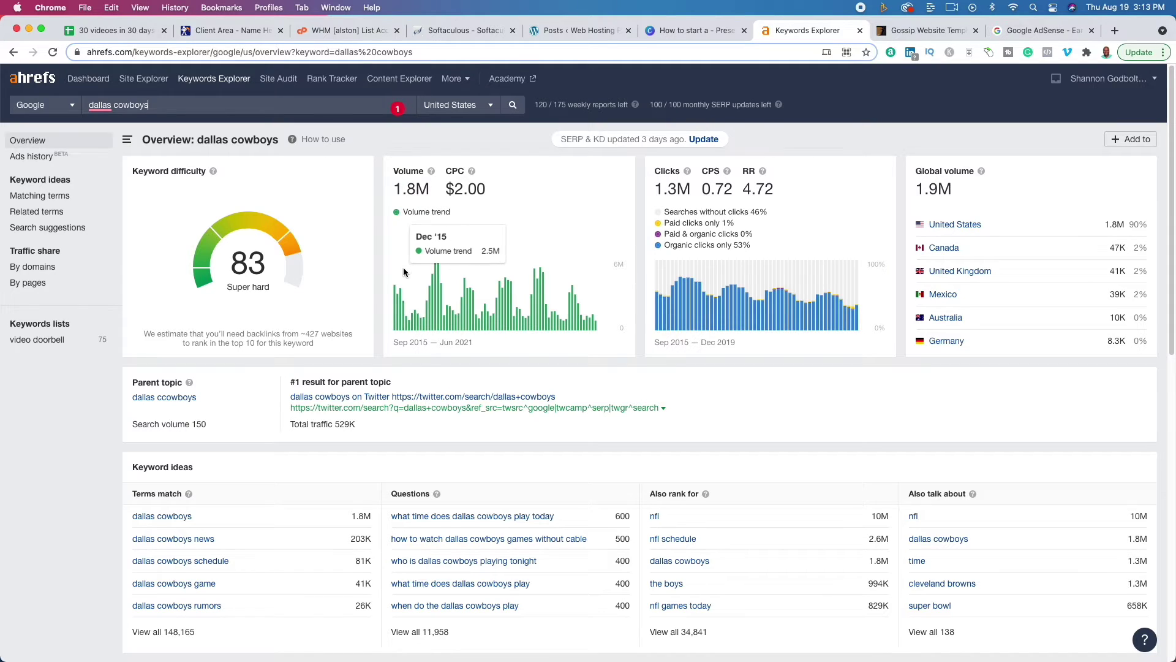
Open the matching terms for "dallas cowboys" and review the keyword ideas with their difficulty and volume
click(71, 196)
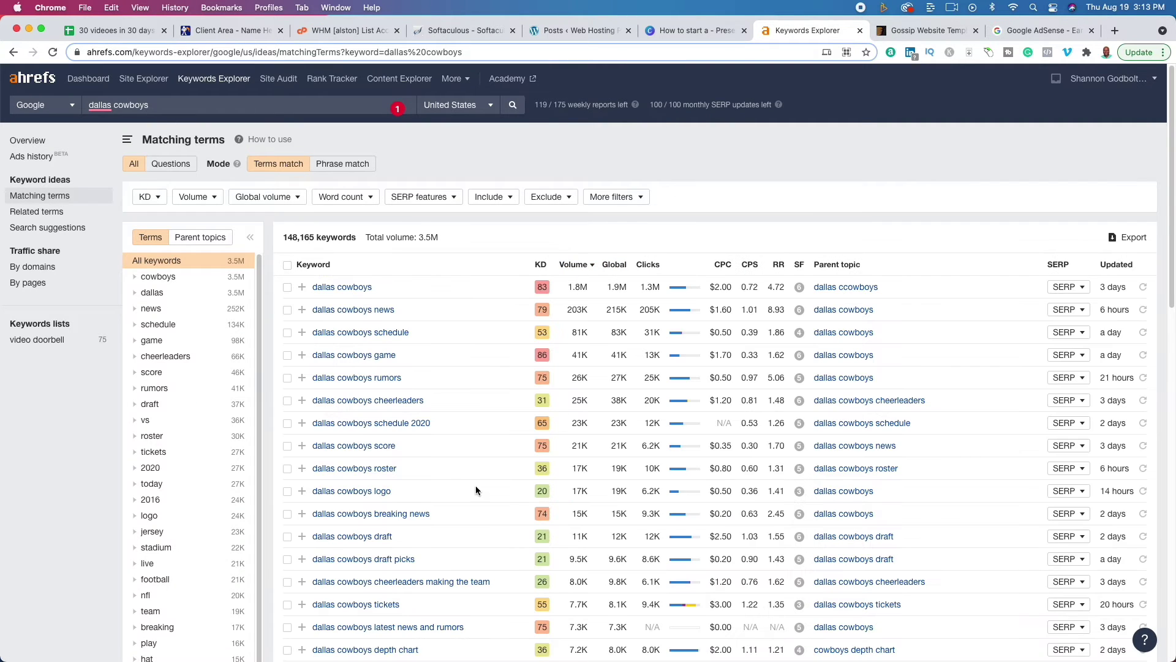
scroll(448, 481, down, 8)
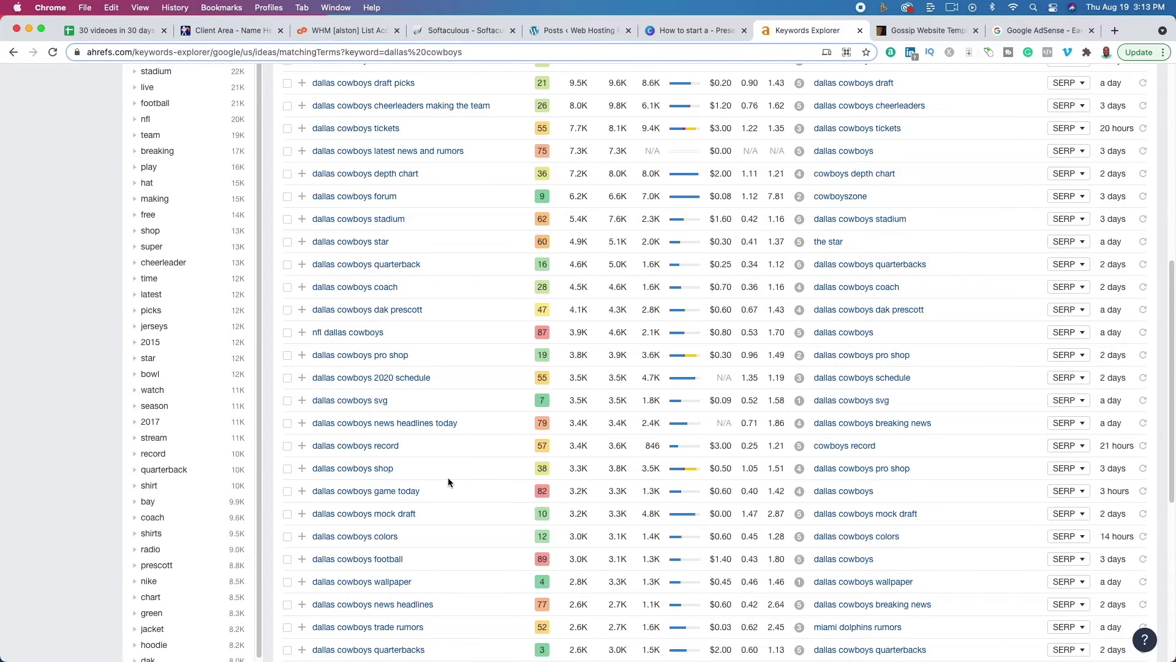
scroll(448, 482, down, 6)
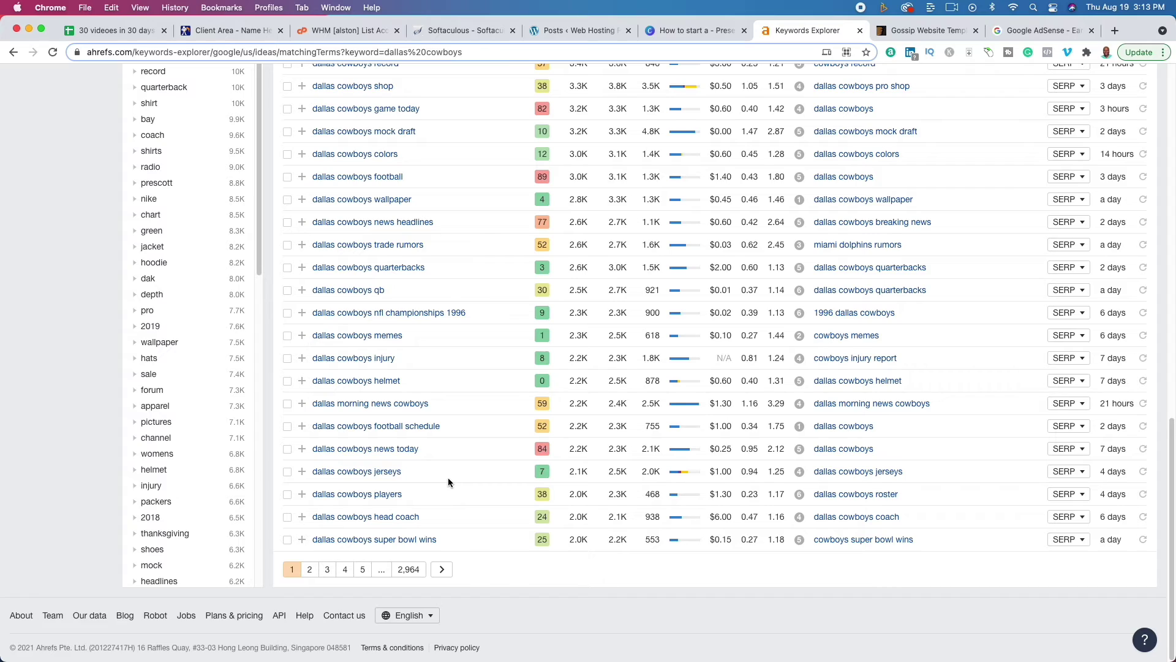
scroll(448, 481, up, 14)
scroll(449, 481, up, 2)
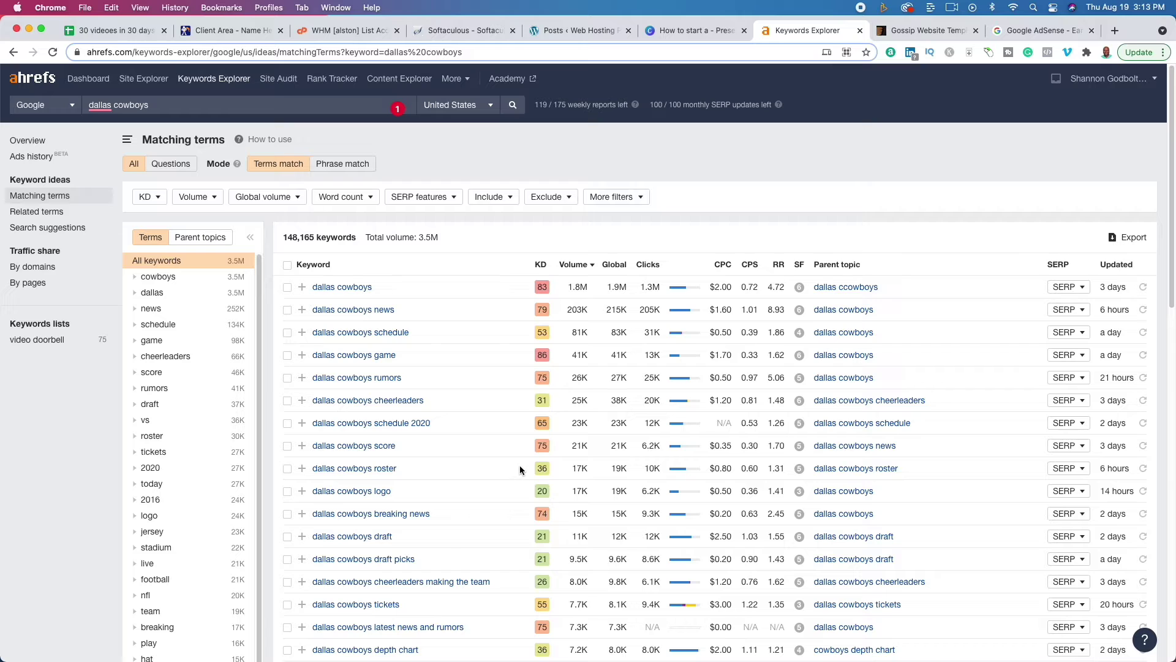
Review the Steps slide in Canva and open the ThemeForest home page for WordPress themes
click(695, 37)
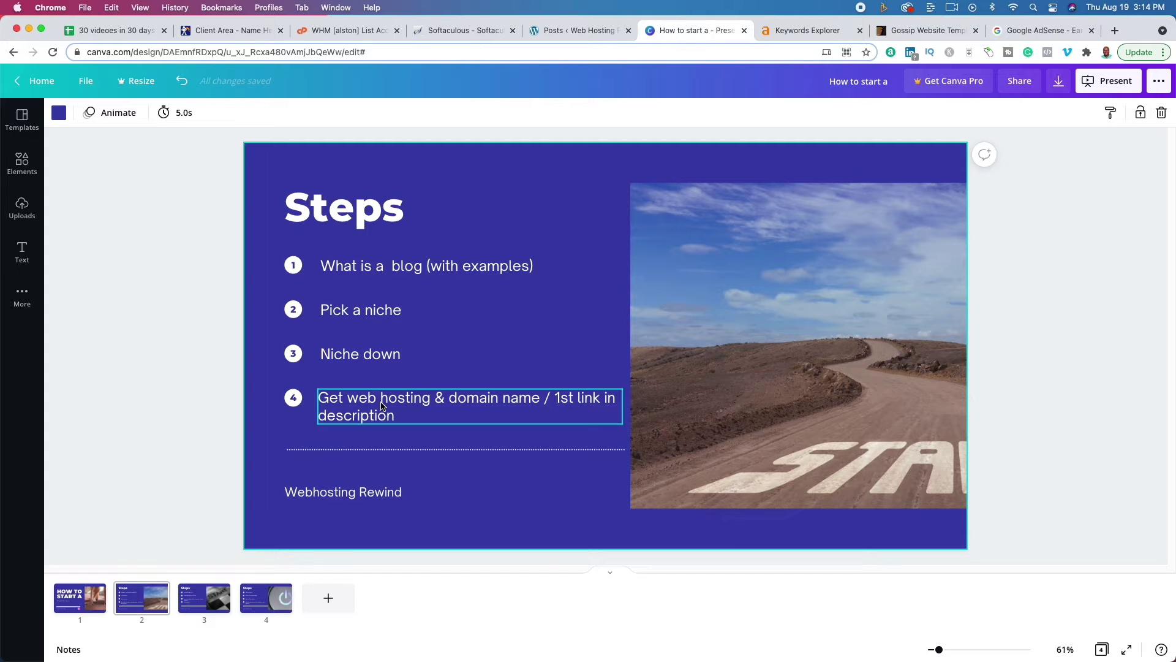
click(946, 32)
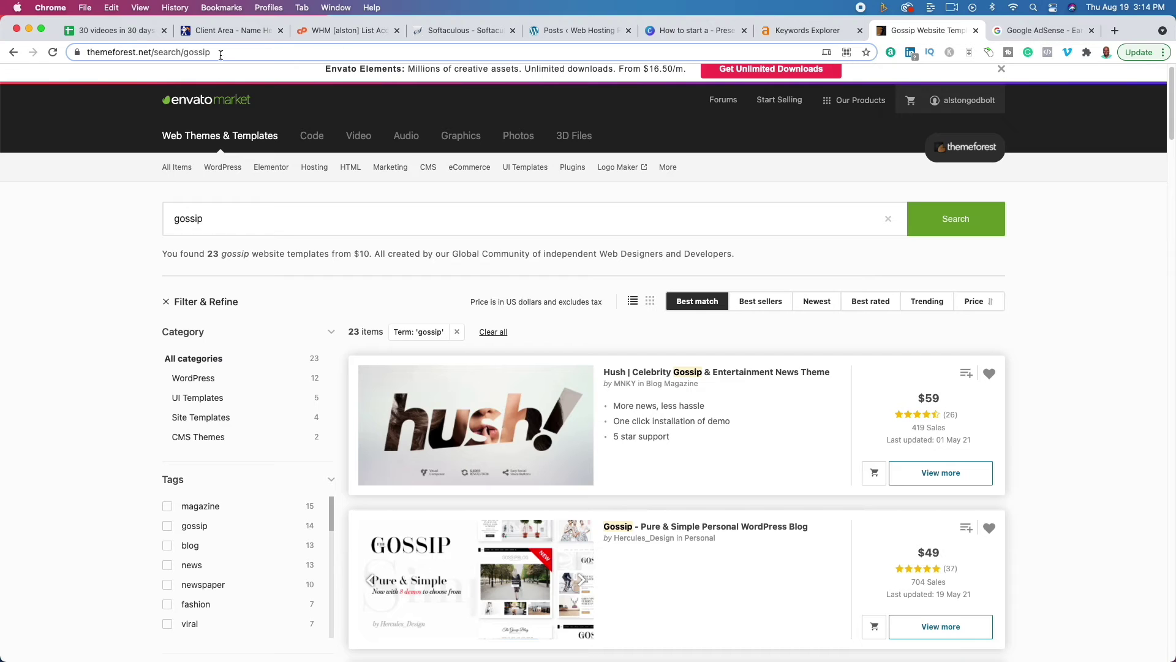
click(223, 106)
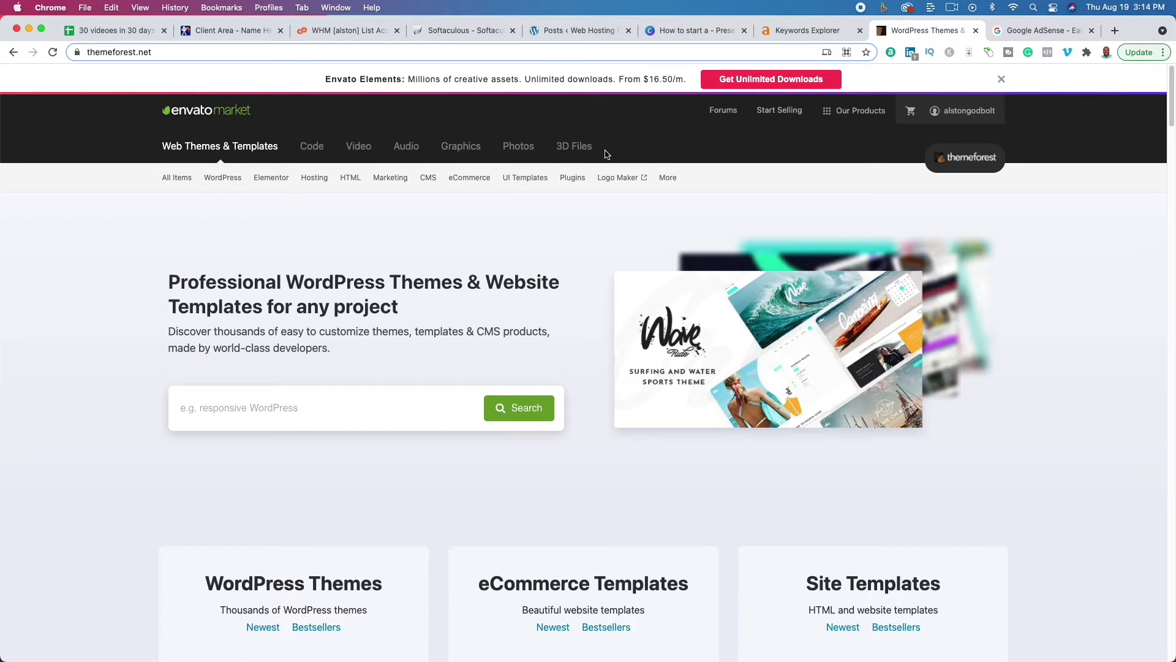
click(682, 31)
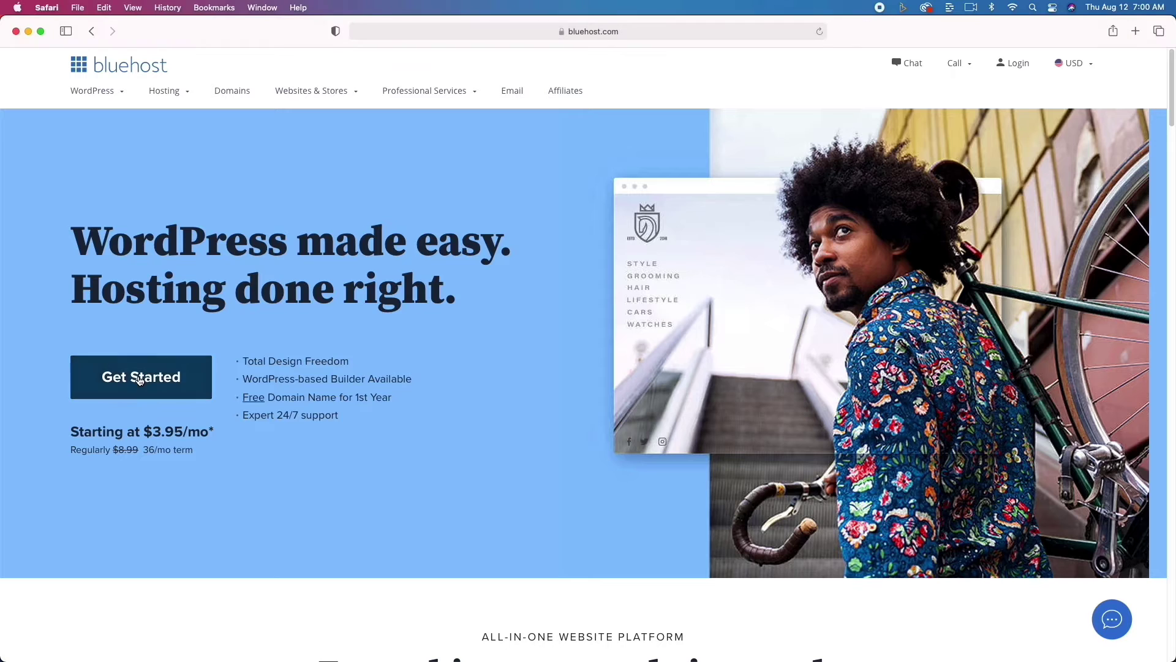
Open the shared hosting plans on the Bluehost site and select the Basic plan with the 36-month term
click(137, 375)
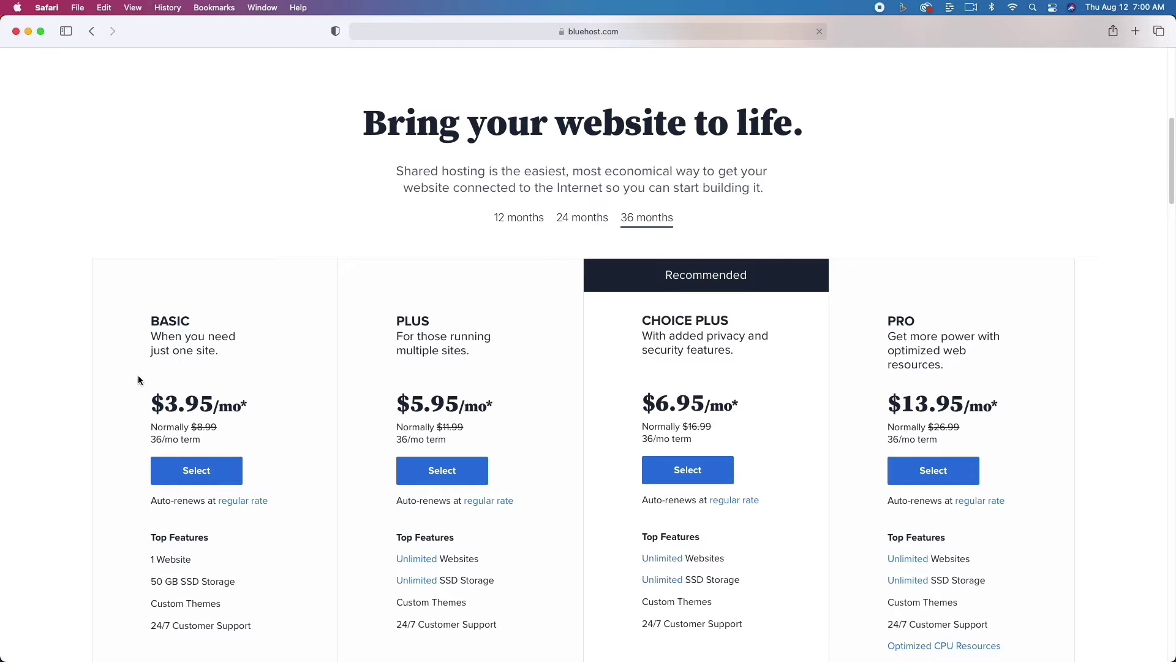
scroll(140, 379, down, 5)
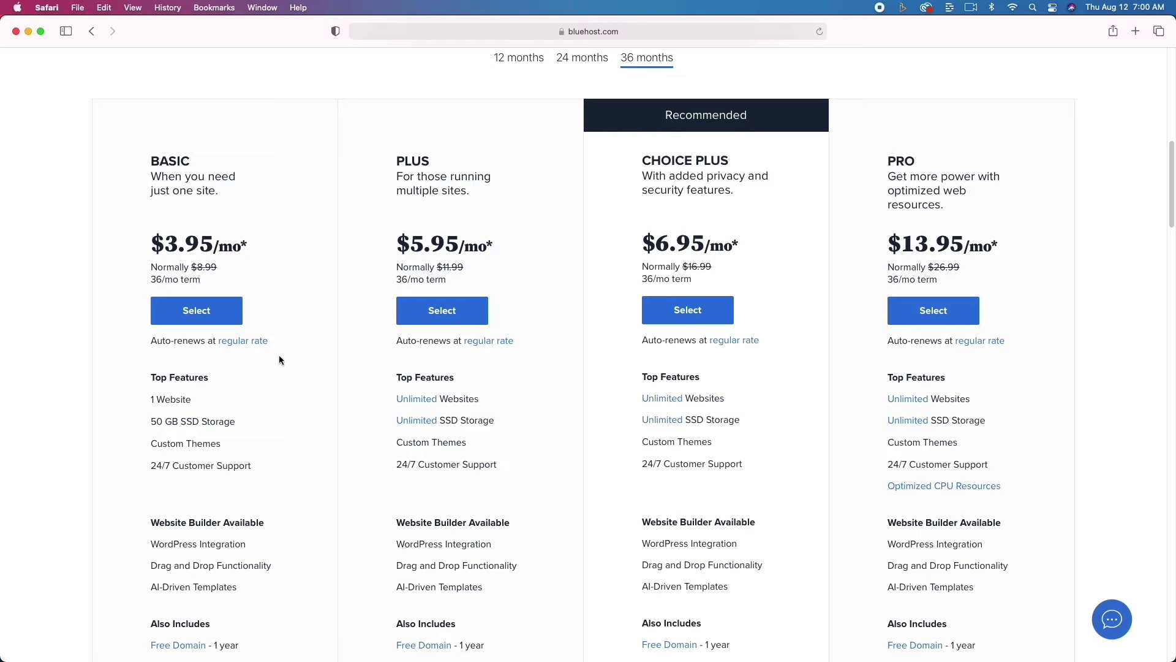
click(219, 307)
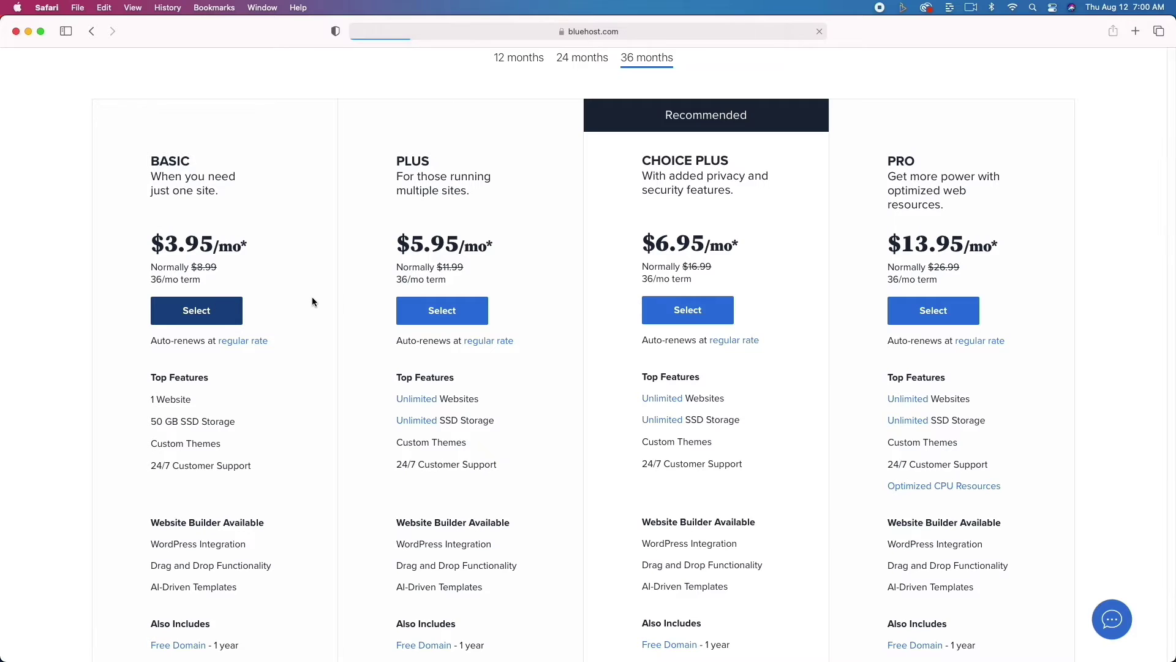
Try to create the new domain webhostingreview.com for the hosting account
click(403, 310)
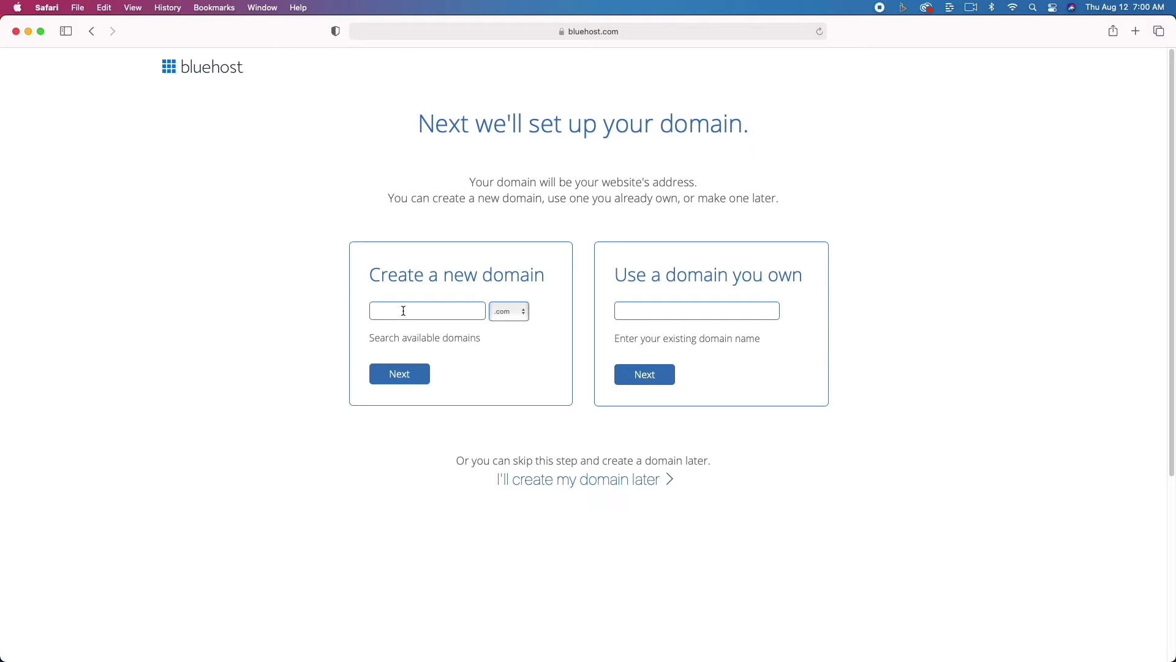
text(webhostingreview)
click(420, 373)
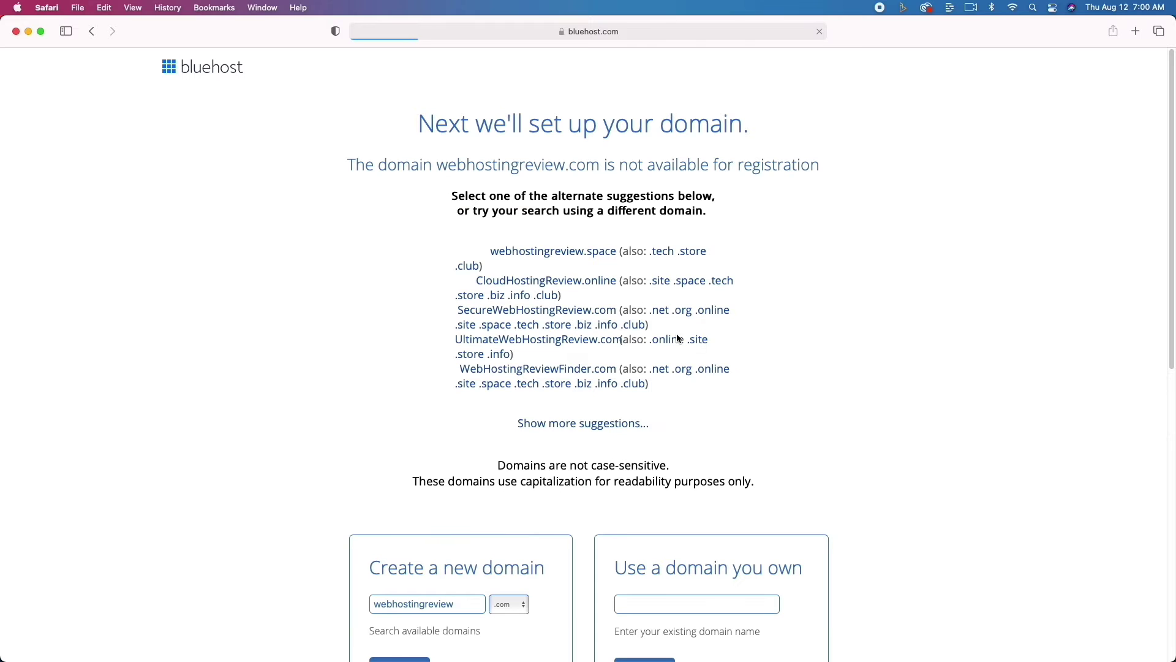
Change the new domain name to webhostingrewinds with the .com extension and submit it
scroll(585, 348, down, 1)
scroll(585, 348, down, 5)
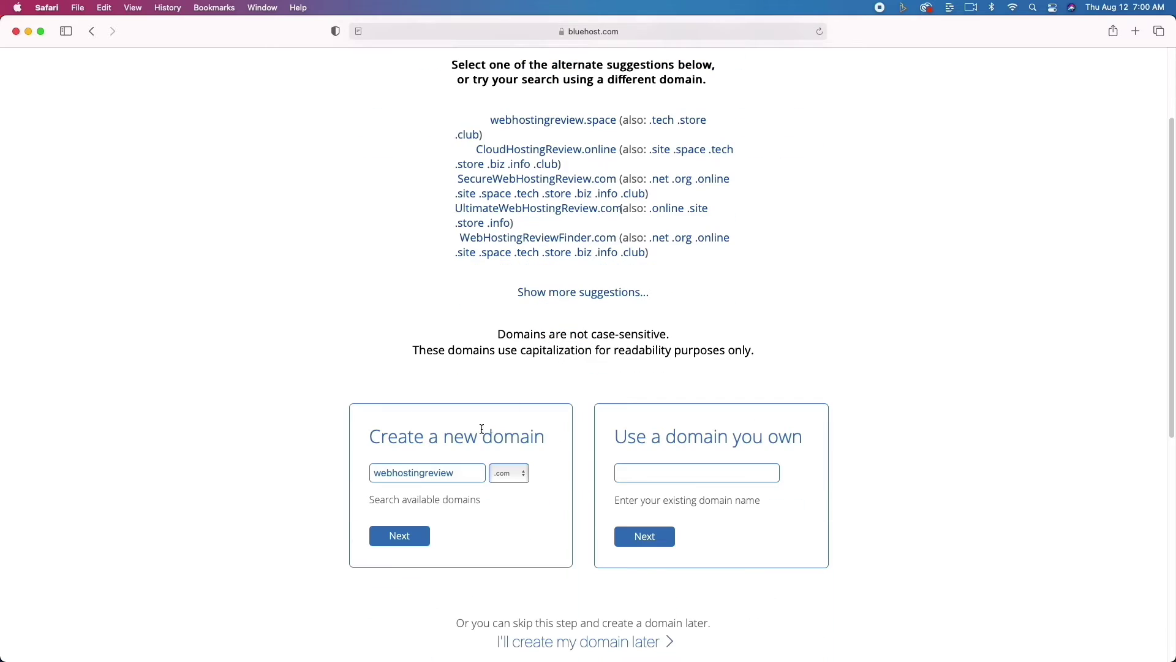
drag(437, 476, 467, 477)
text(winds)
key(Return)
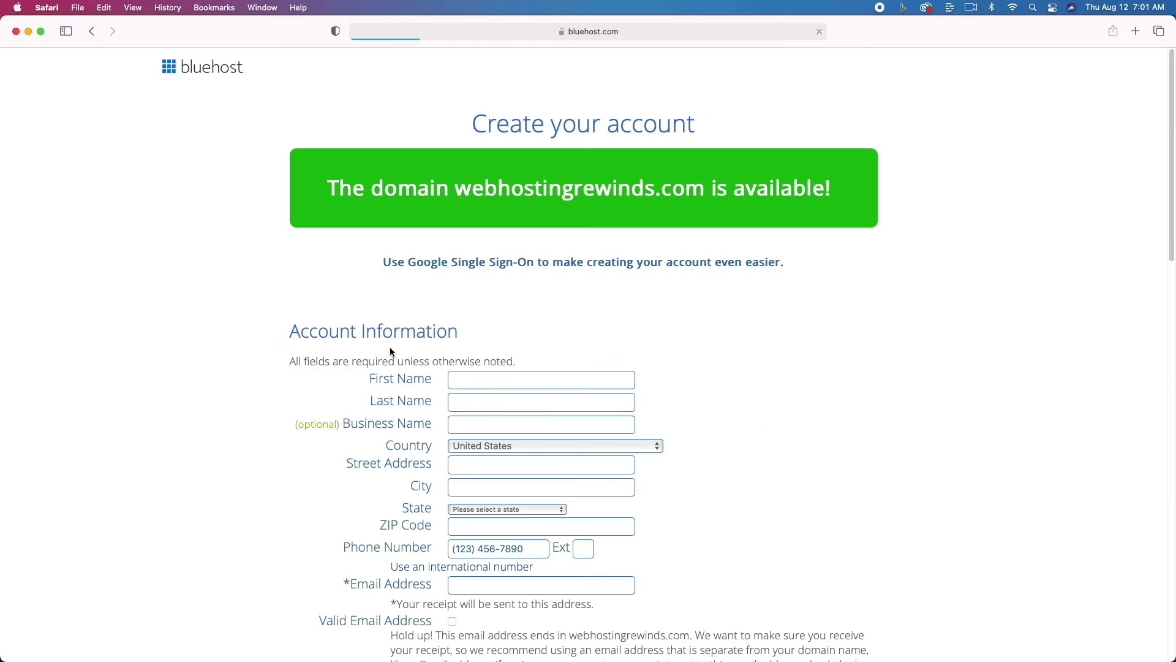
Examine the sign-up form's account information, package plan, package extras, payment fields and auto-renewal terms
scroll(271, 352, down, 5)
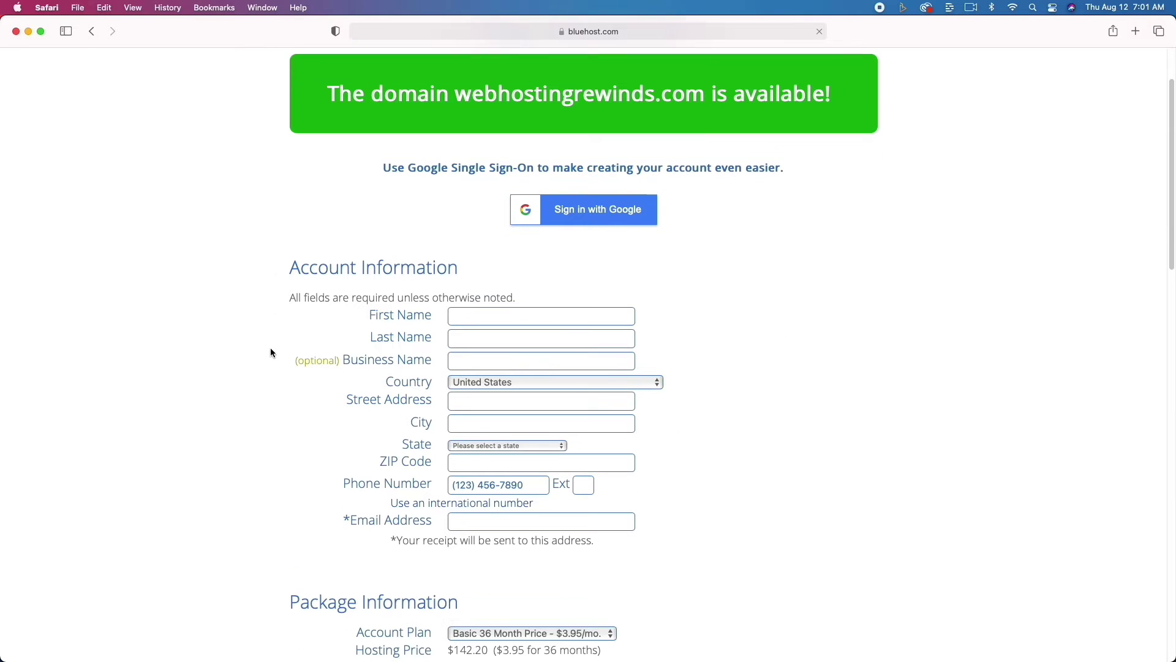
scroll(271, 353, down, 1)
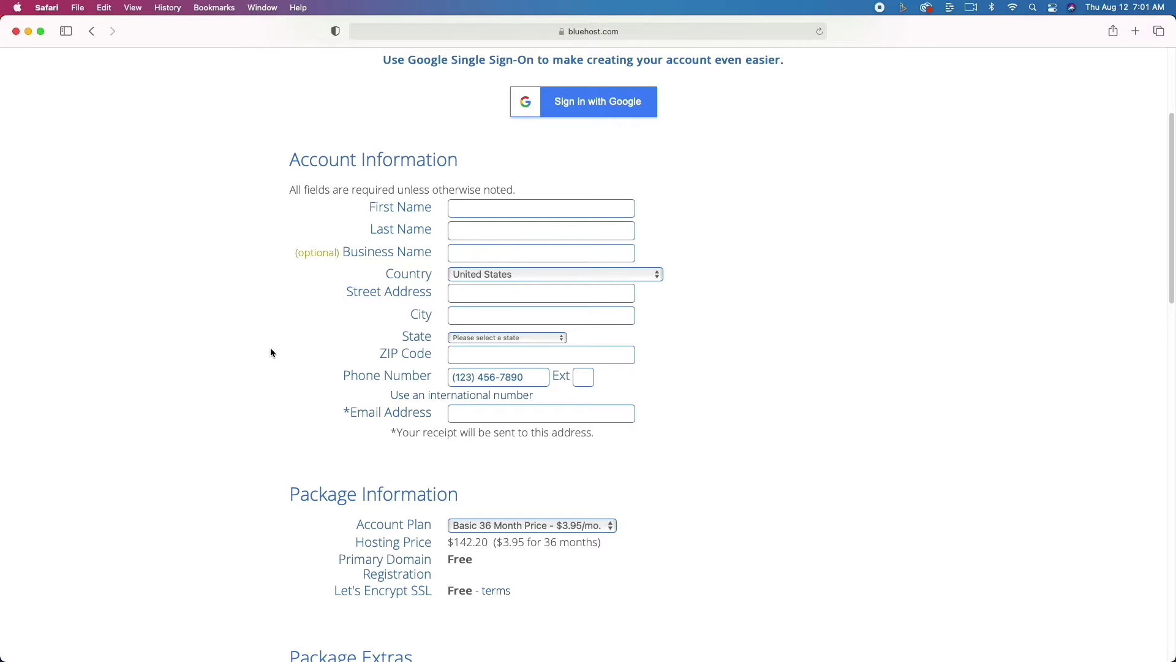
scroll(272, 353, down, 7)
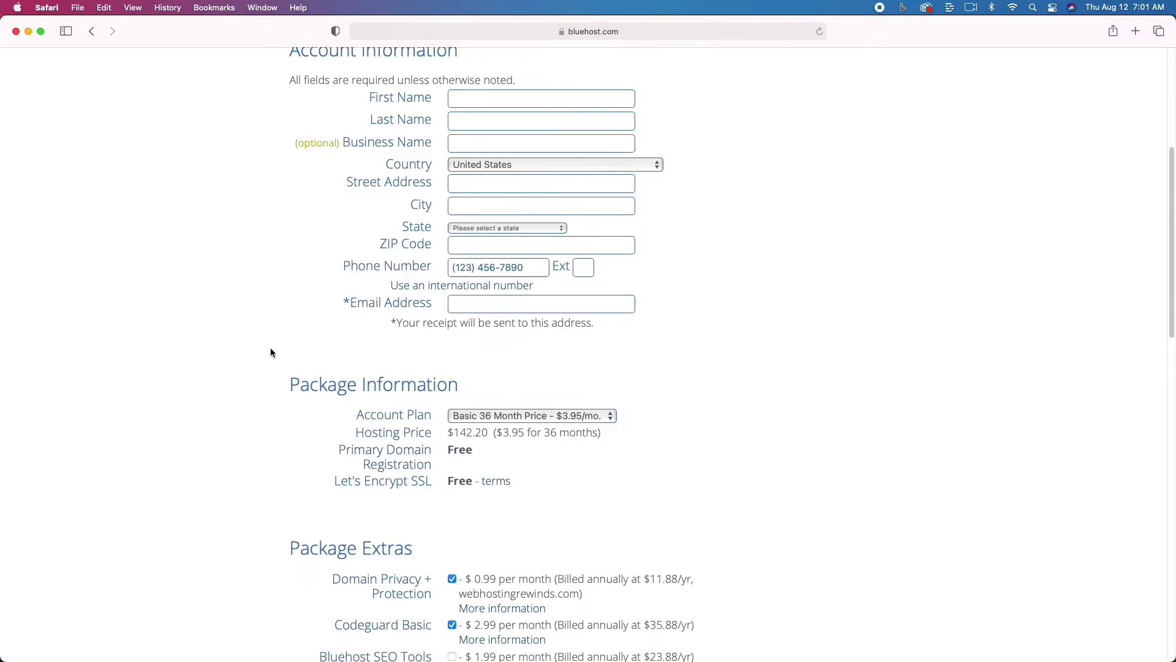
scroll(271, 353, down, 7)
scroll(272, 353, up, 20)
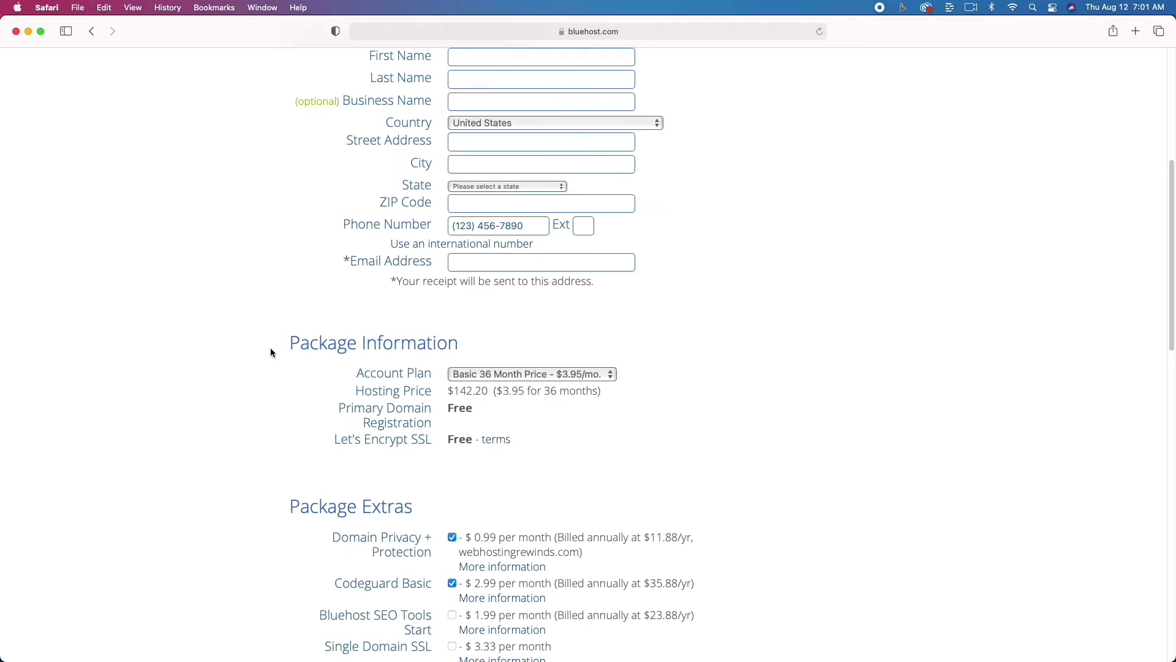
scroll(271, 353, down, 5)
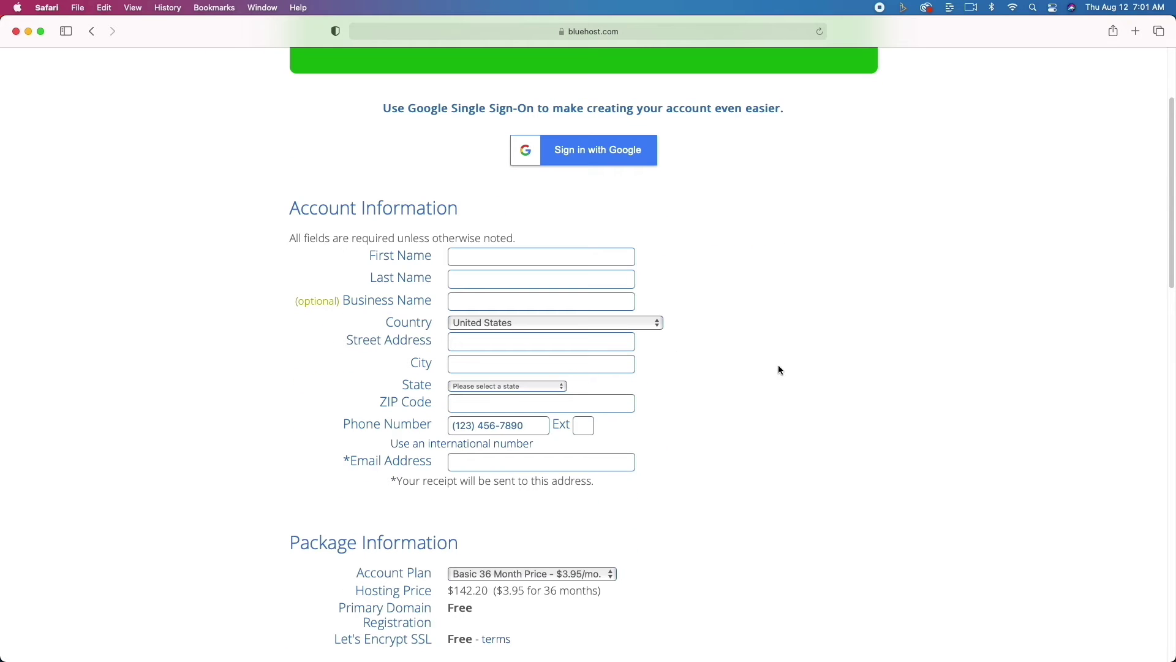
scroll(703, 424, down, 10)
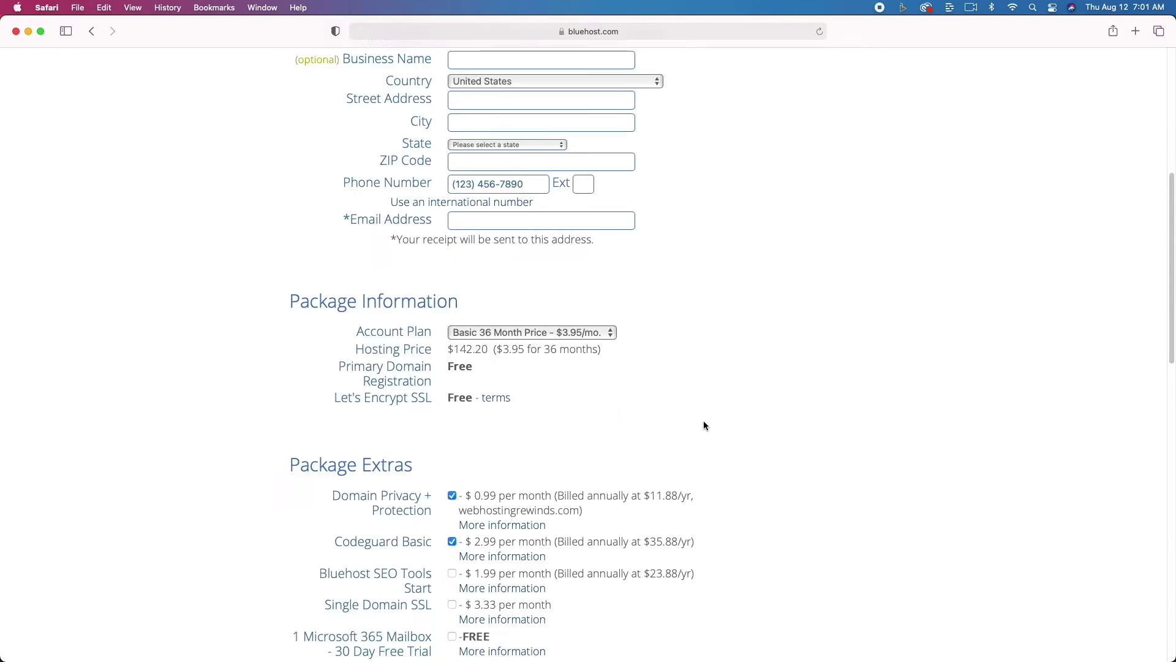
scroll(703, 424, down, 5)
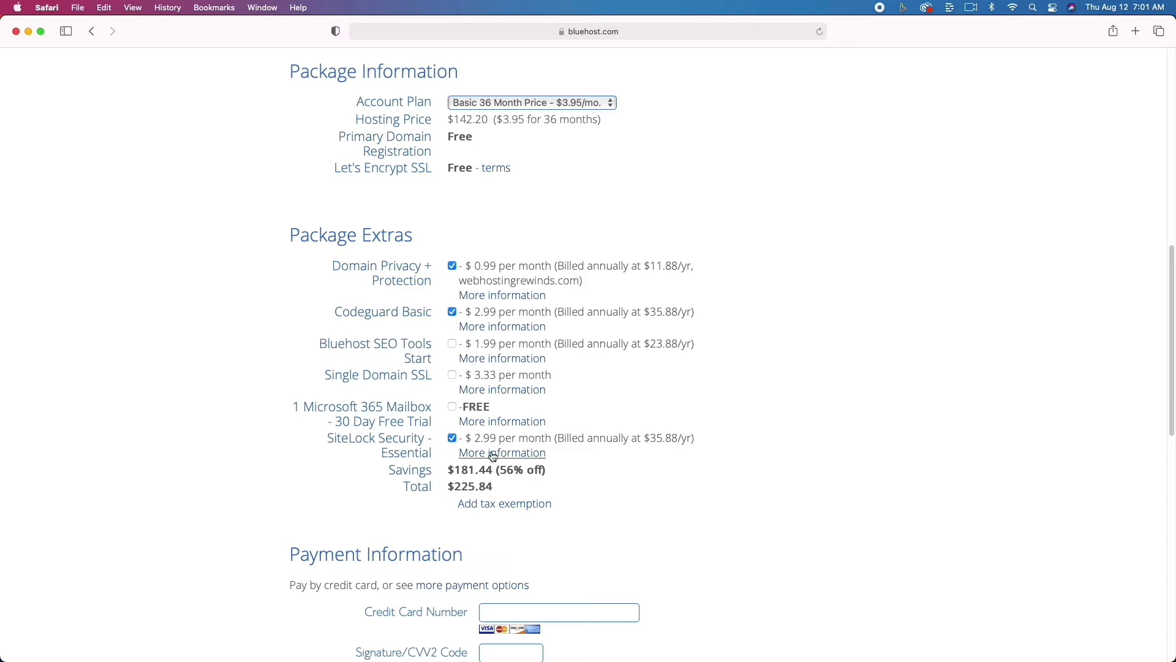
scroll(523, 533, down, 6)
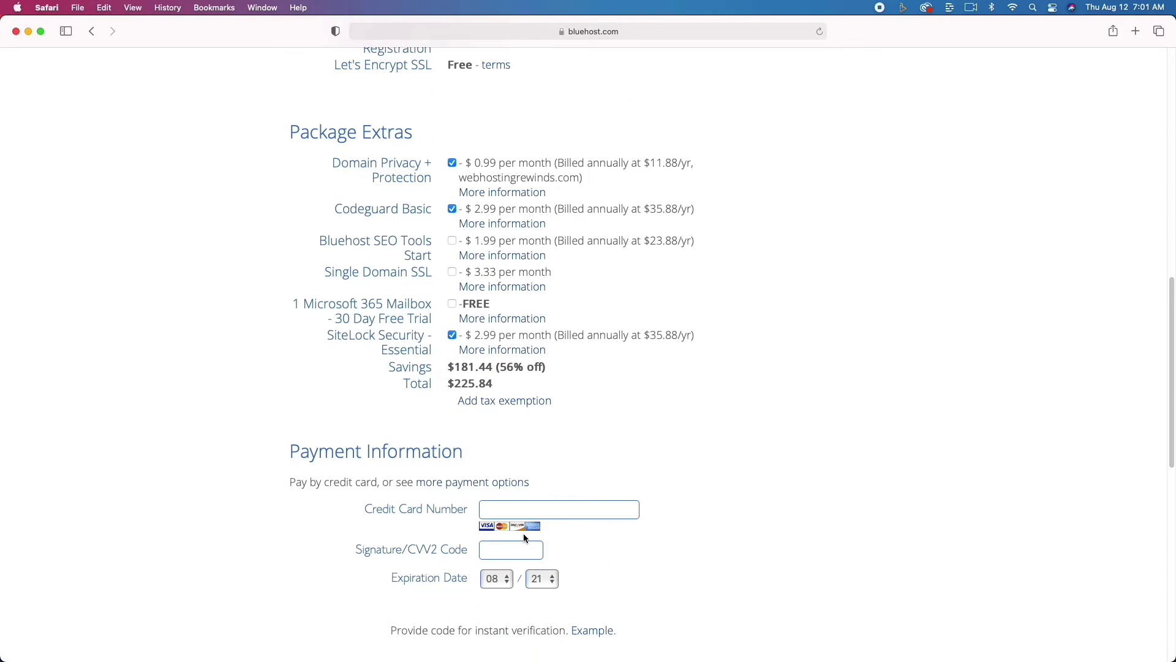
scroll(524, 537, down, 6)
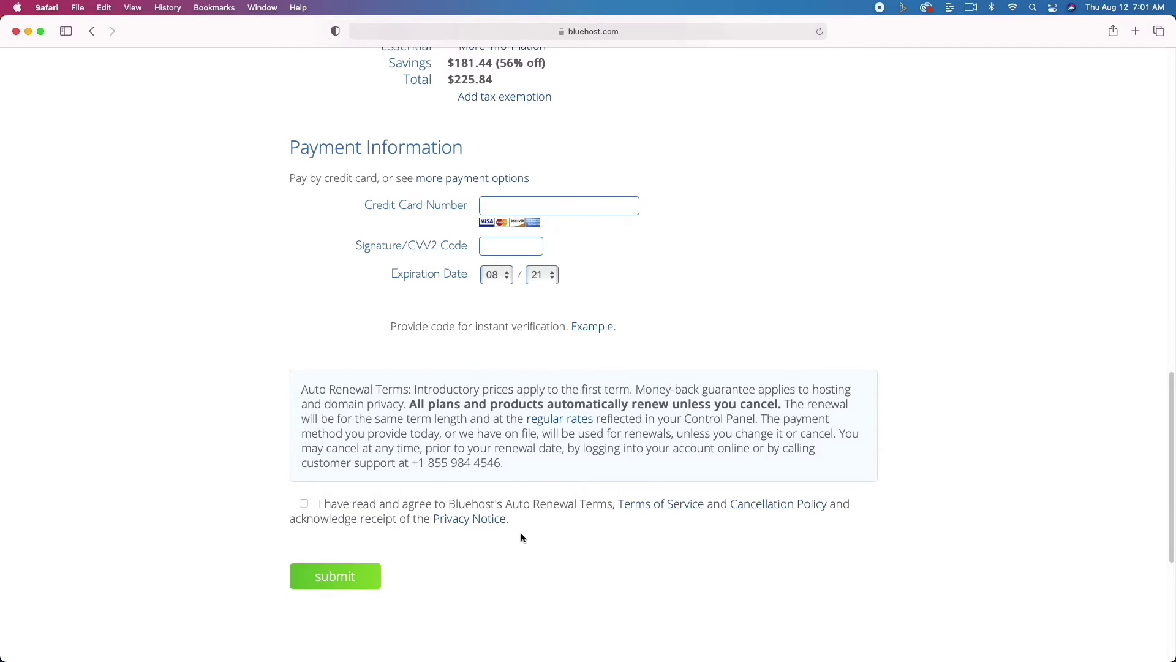
scroll(522, 538, up, 20)
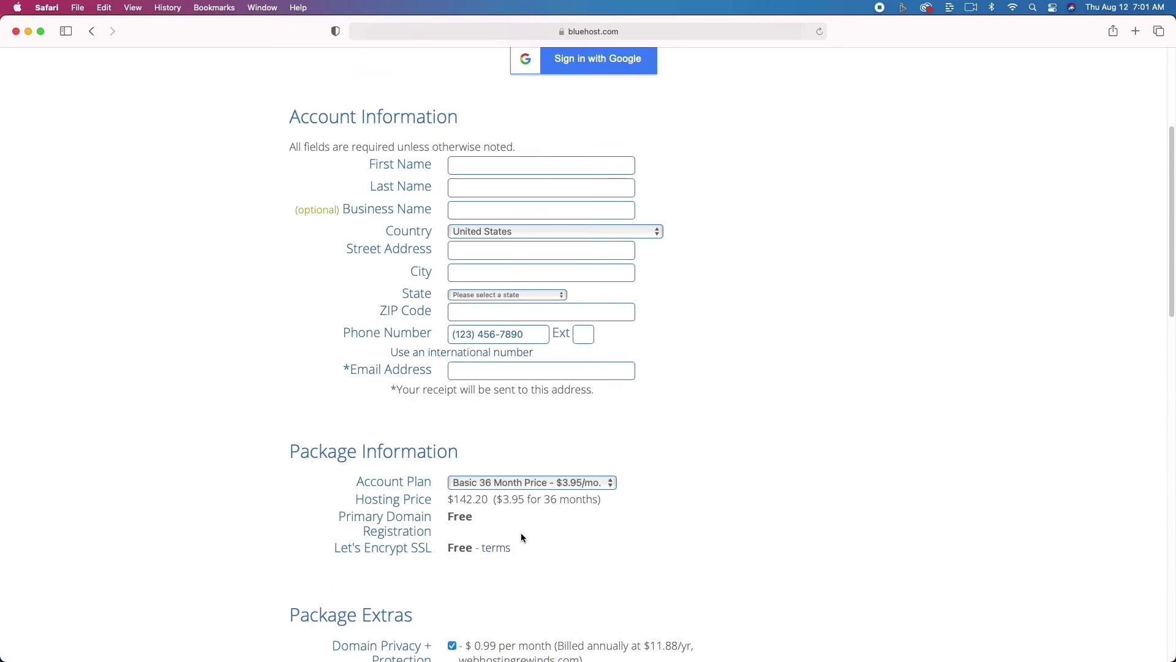
scroll(521, 537, up, 8)
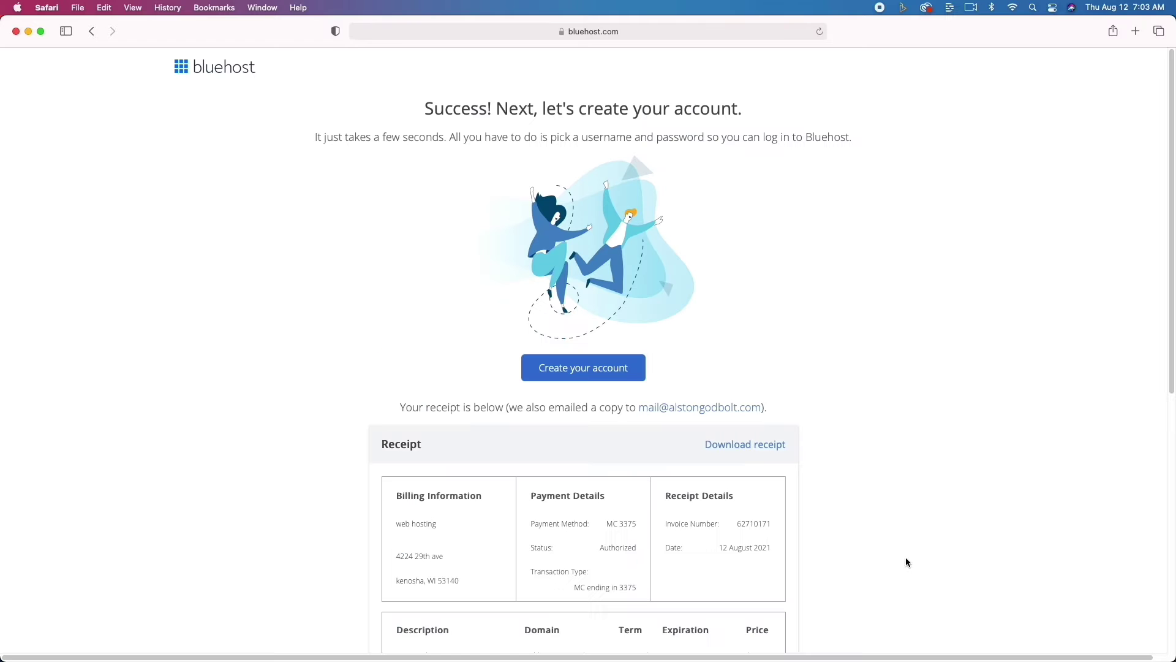
Create the Bluehost account for webhostingrewinds.com by entering and retyping the account password and agreeing to the privacy policy and terms
click(609, 367)
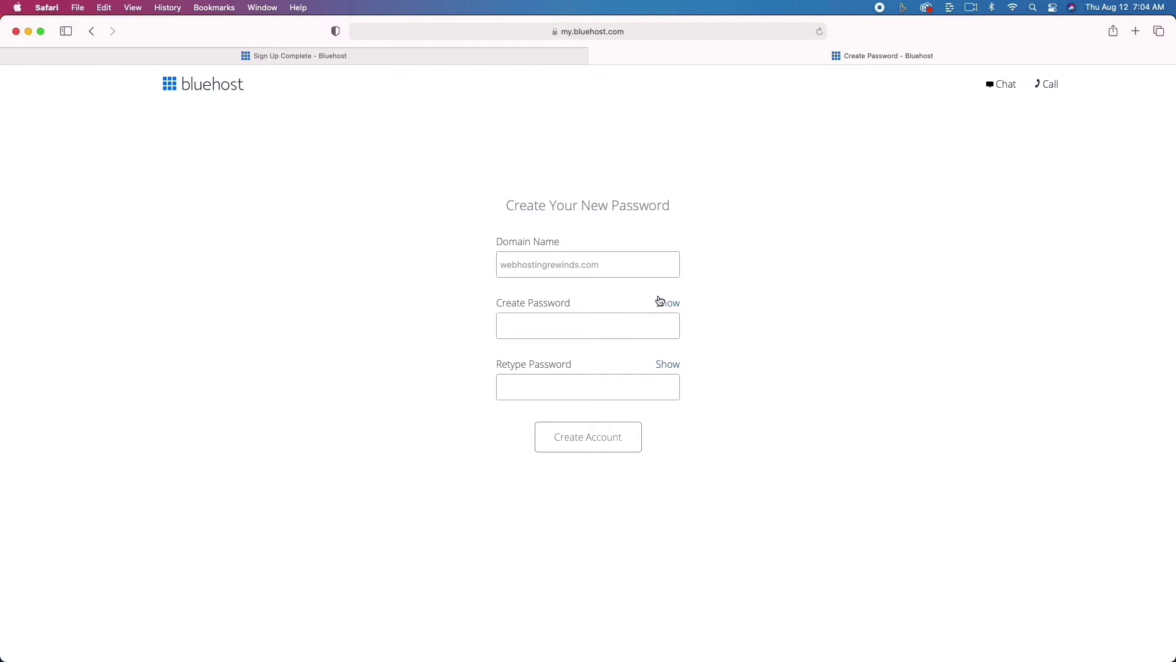
click(590, 330)
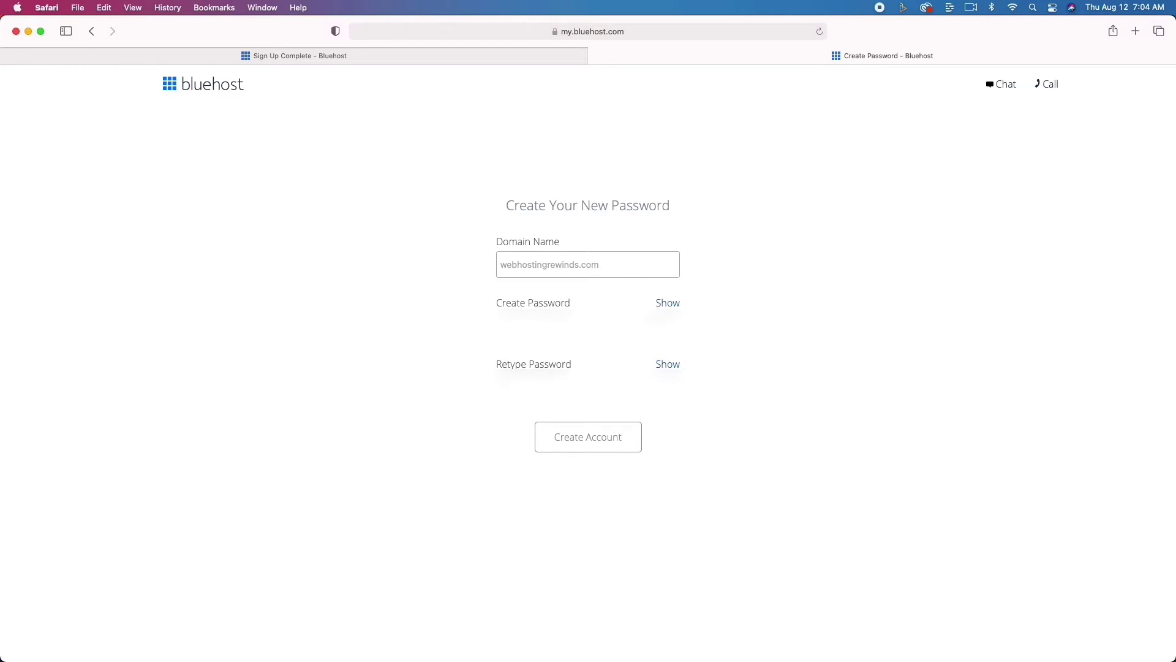
click(597, 332)
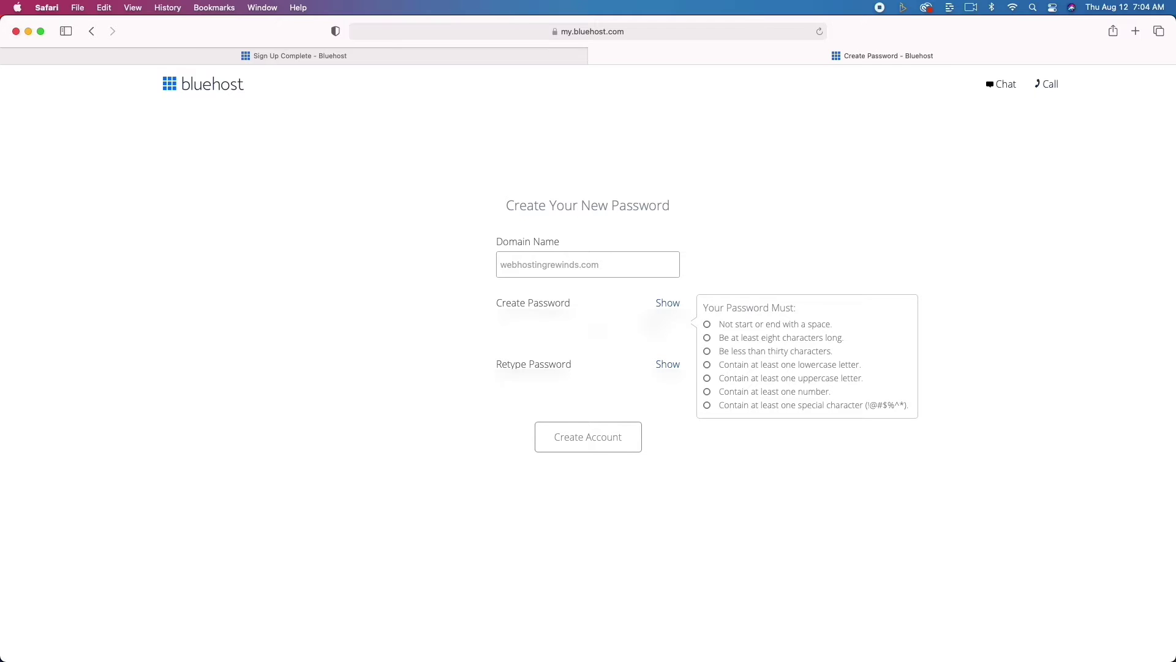
text(••••••••)
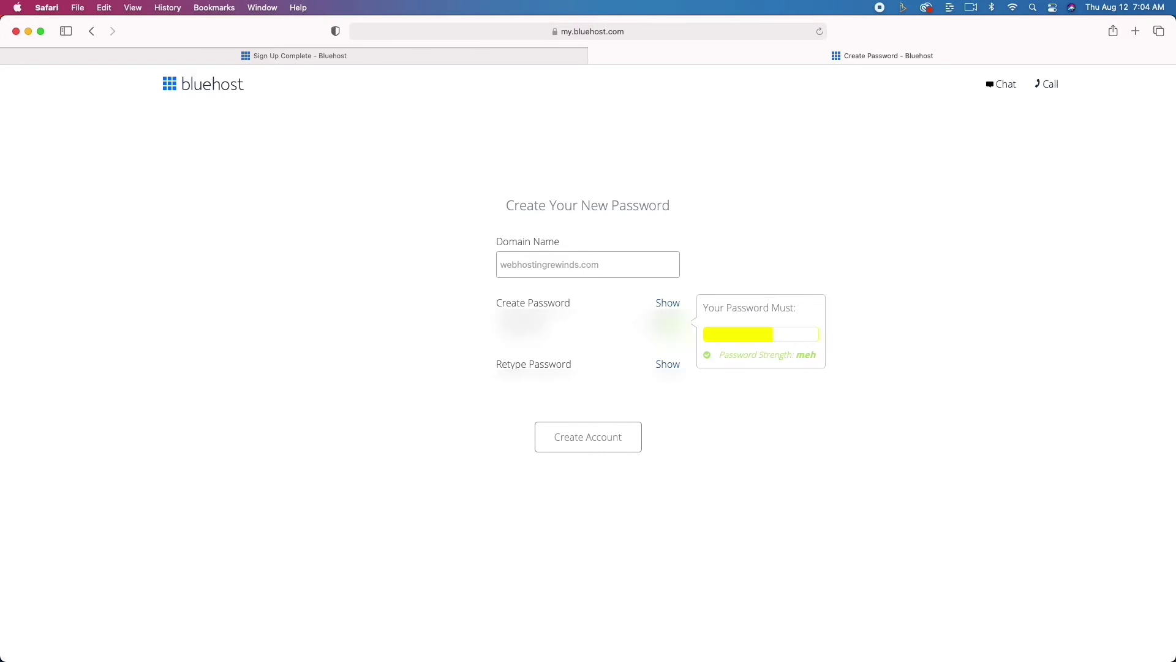
key(Tab)
text(••••••••)
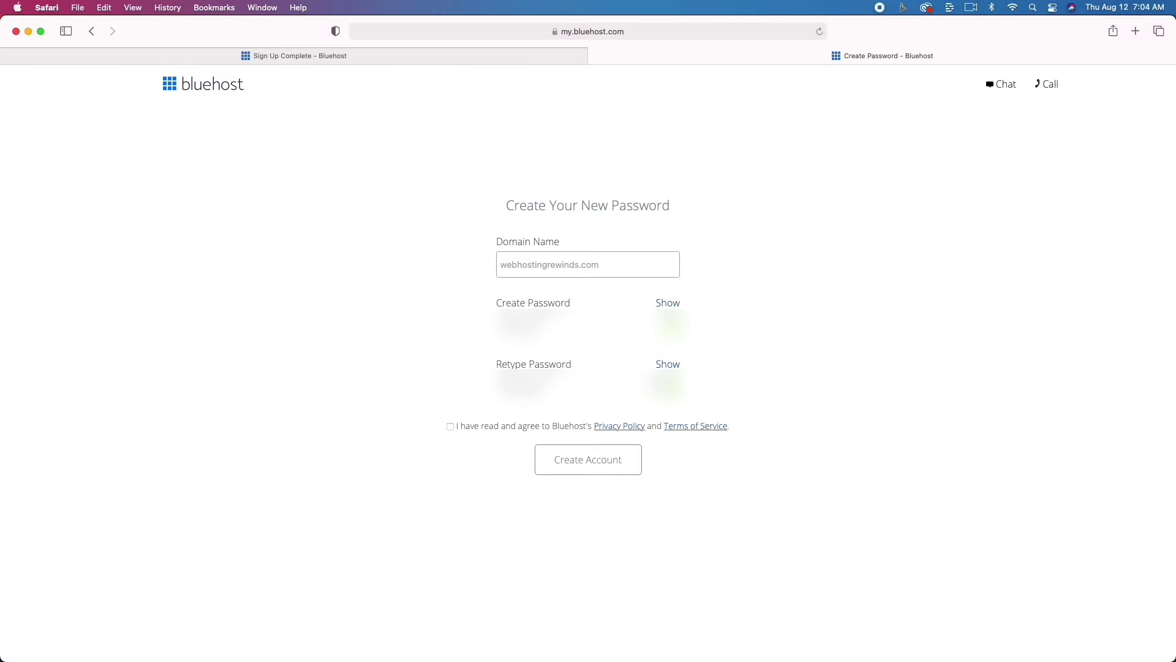
click(450, 426)
click(588, 470)
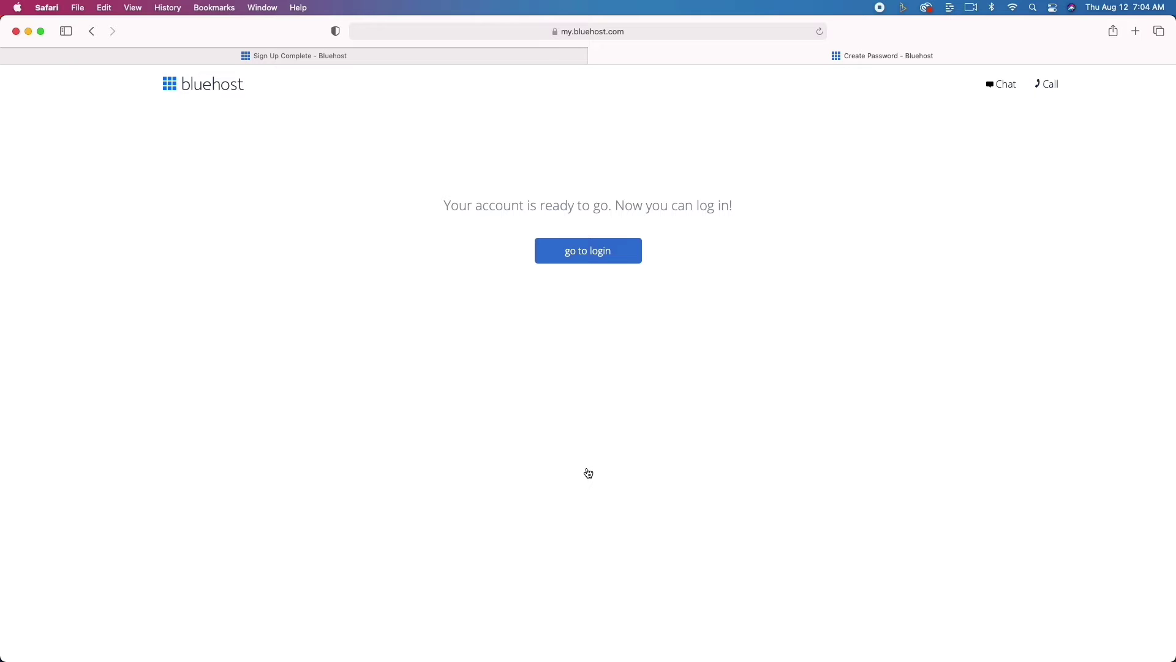
Log in to the hosting account with the account password, declining to save the password in the browser
click(592, 255)
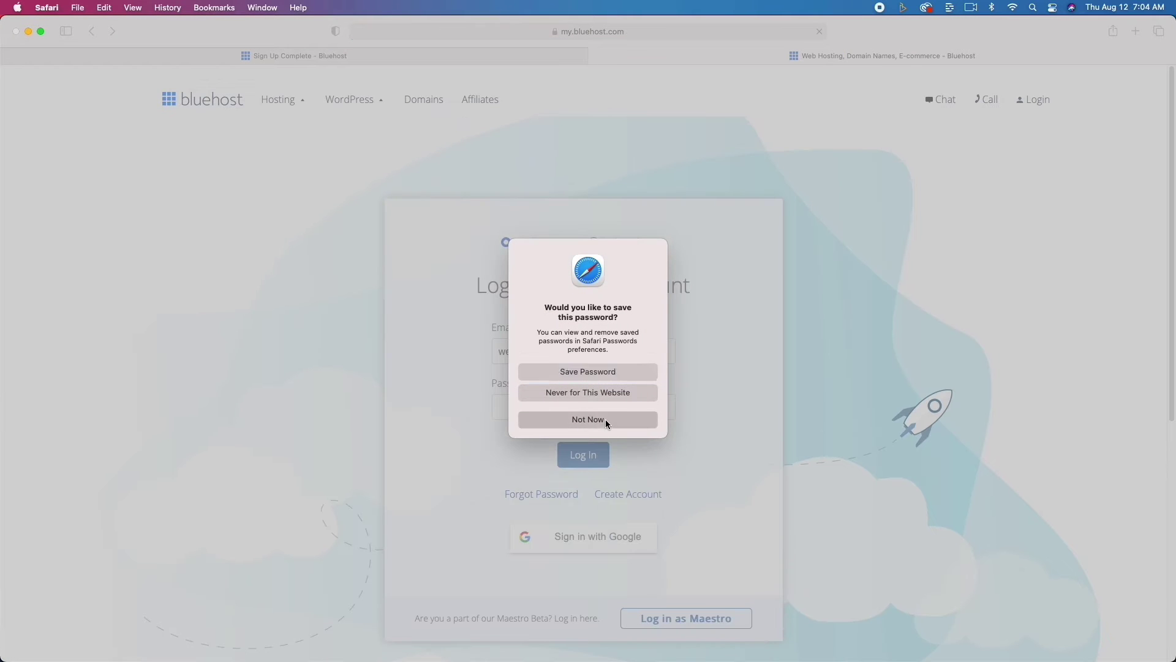
click(607, 421)
click(600, 405)
text(********)
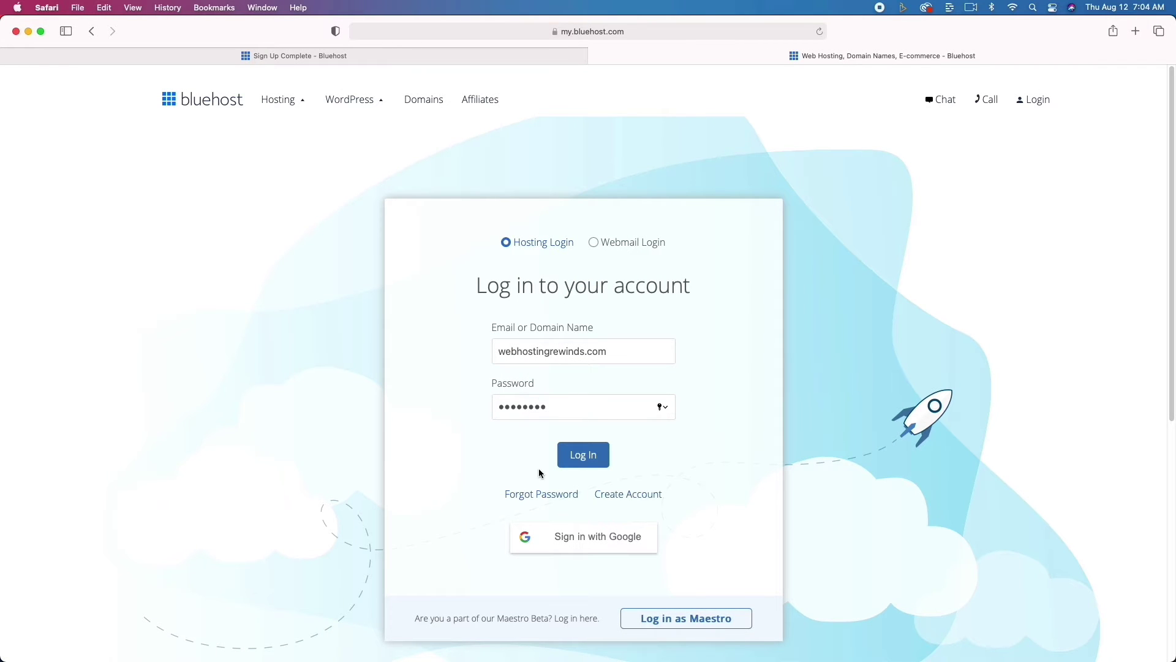
click(592, 457)
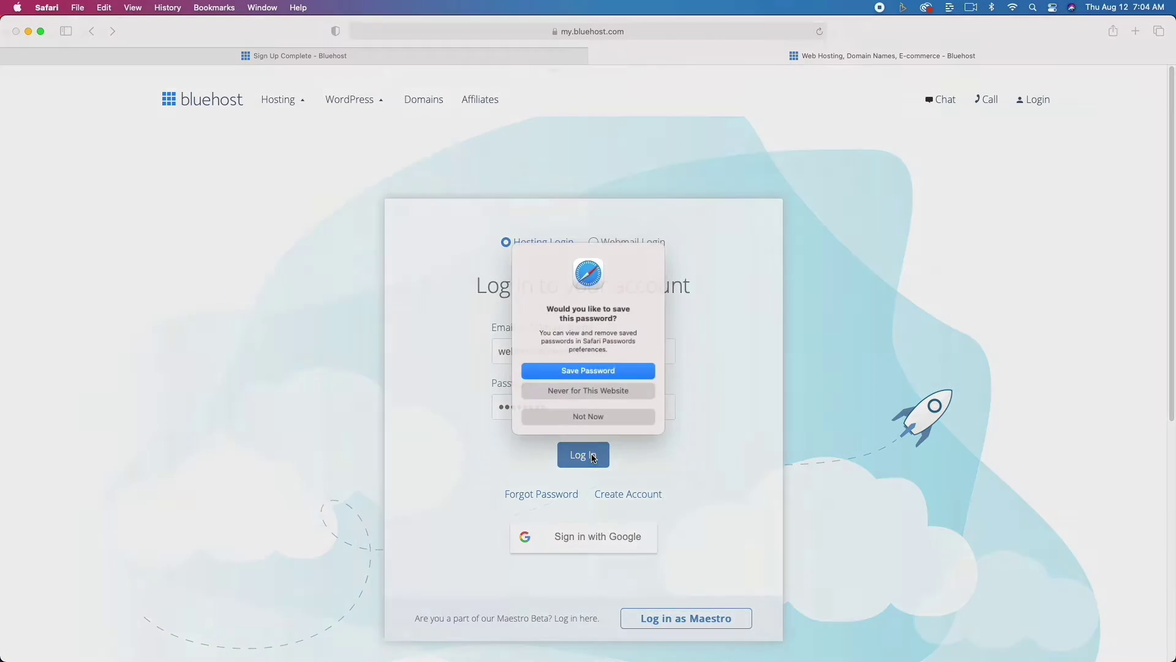
click(620, 421)
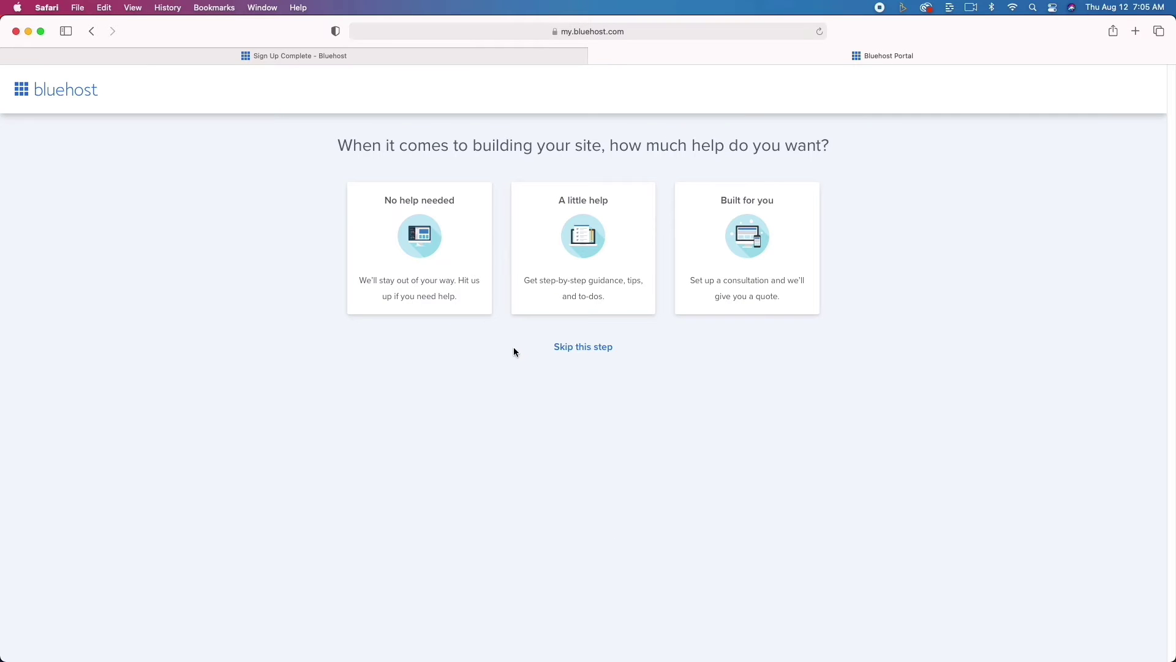
Choose the no-help option, skip the site kind and experience questions, and select the plain WordPress way of building the site
click(417, 246)
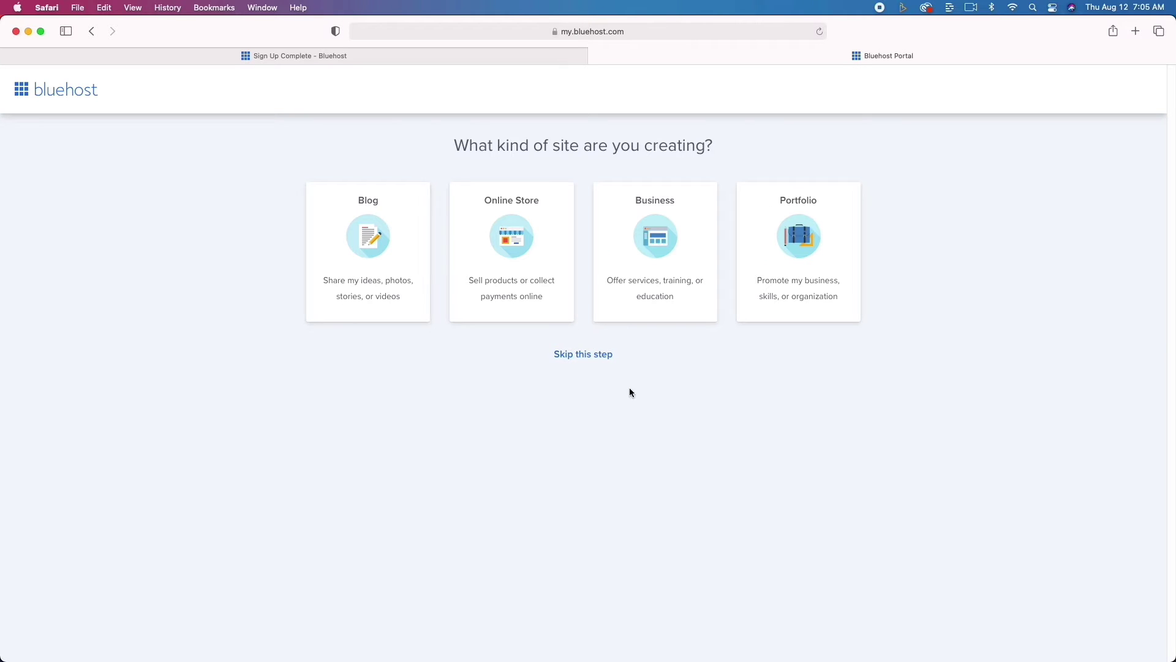
click(578, 355)
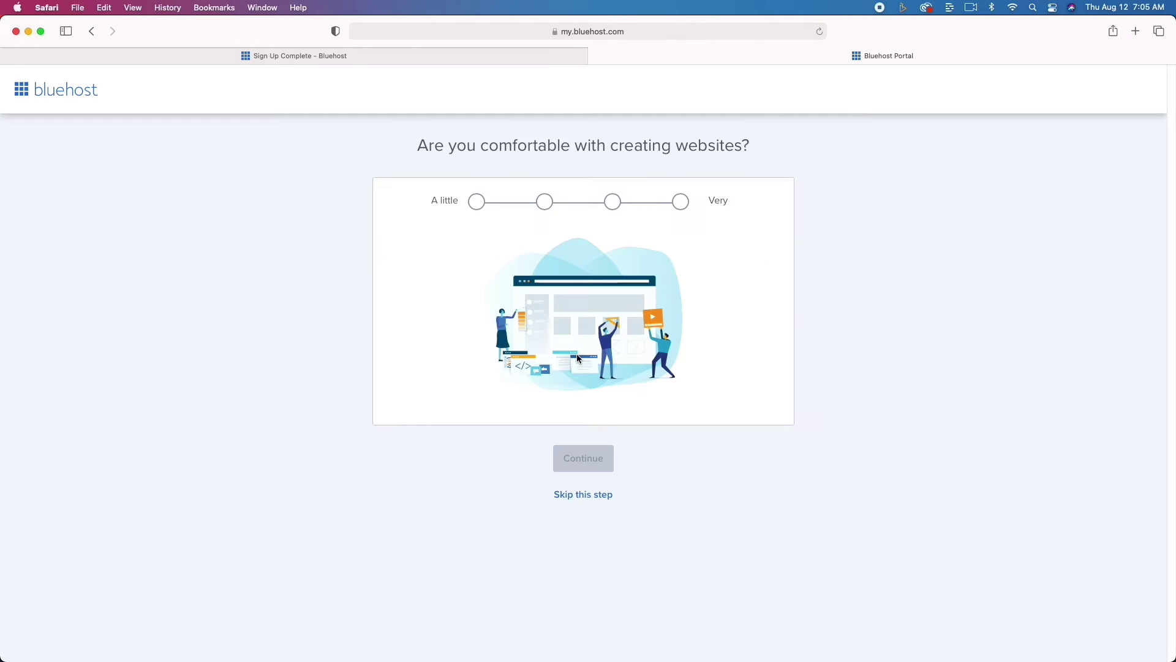
click(598, 495)
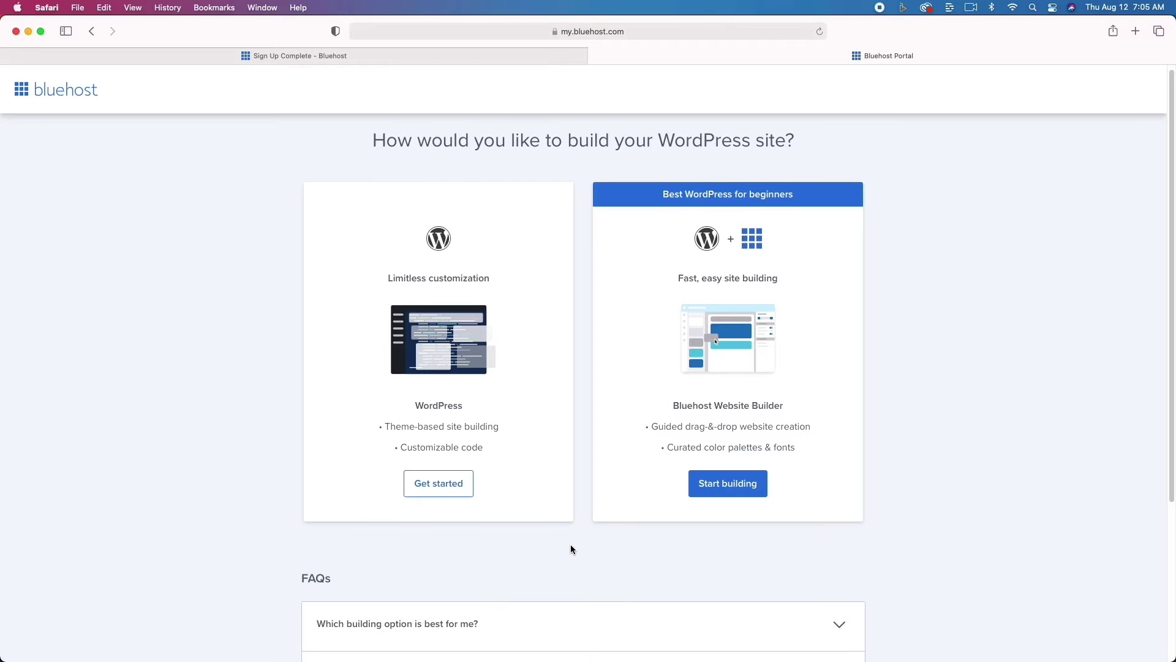
scroll(571, 549, down, 1)
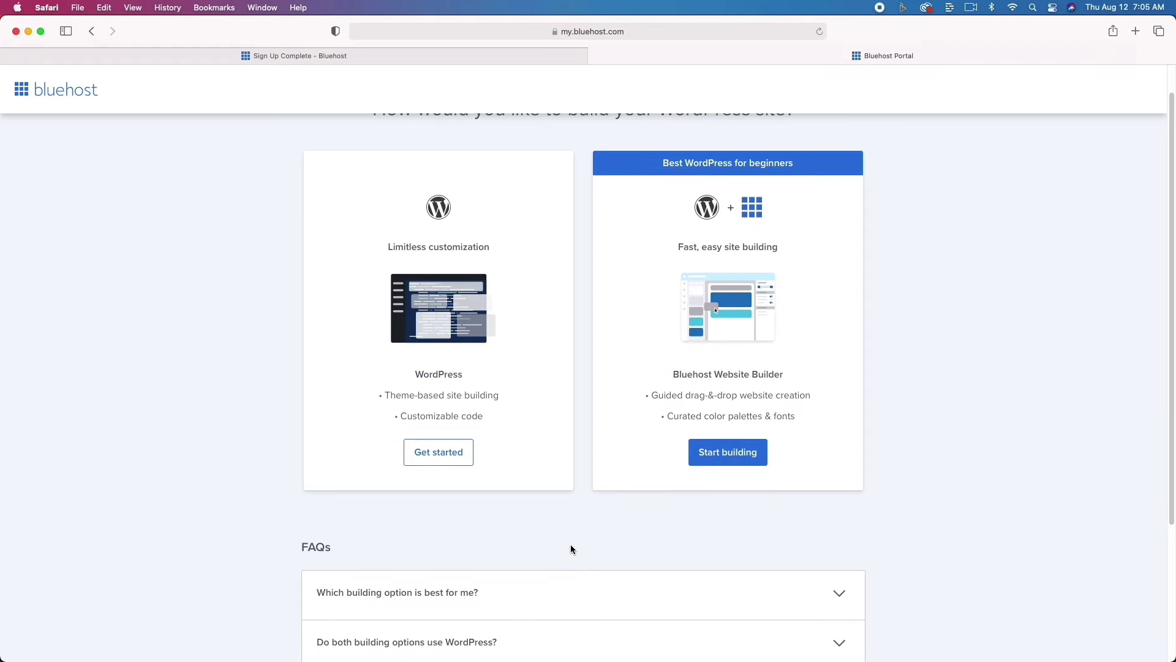
click(438, 453)
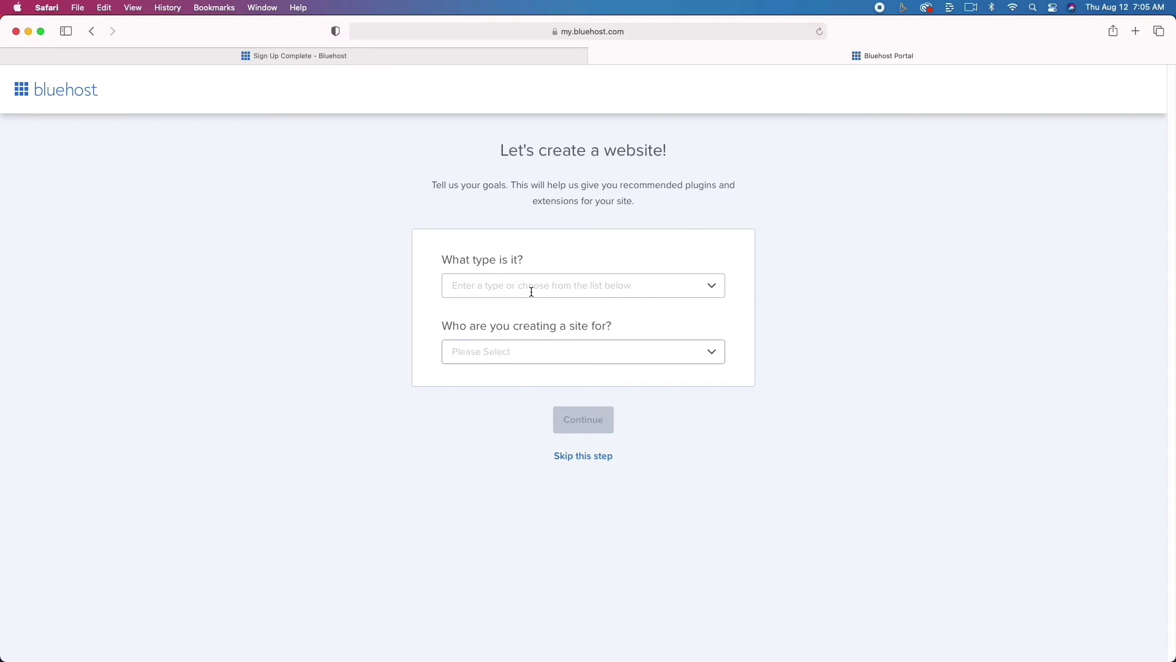
Skip the remaining website detail questions and use the free Sinatra theme for the site
click(599, 457)
click(590, 490)
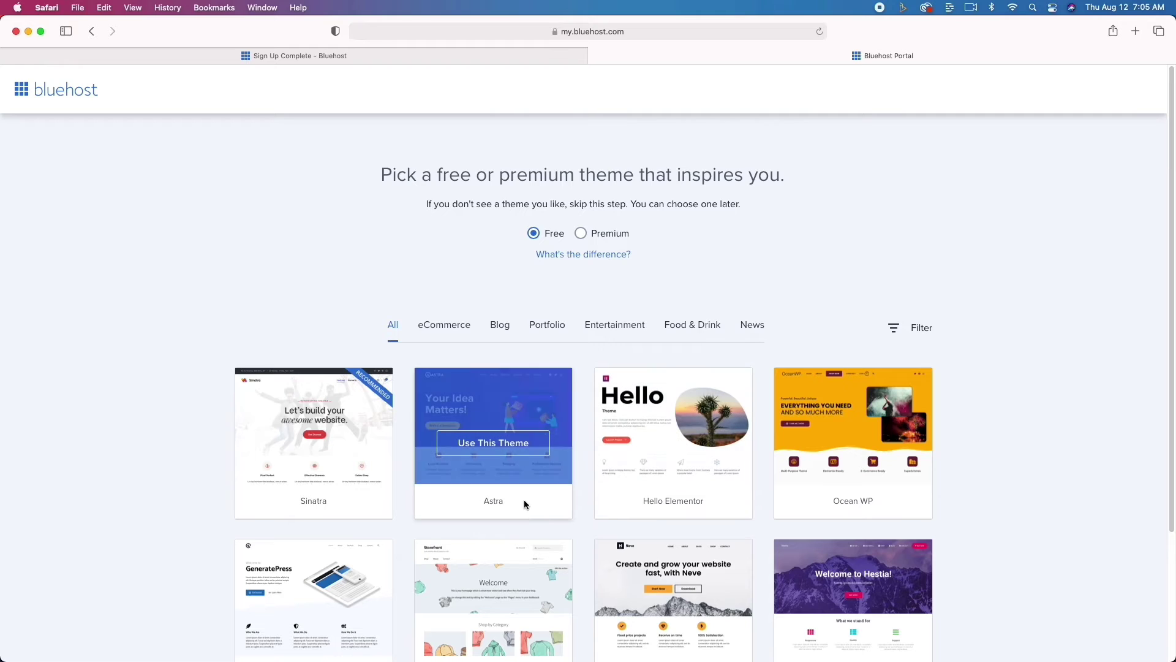
scroll(524, 499, down, 3)
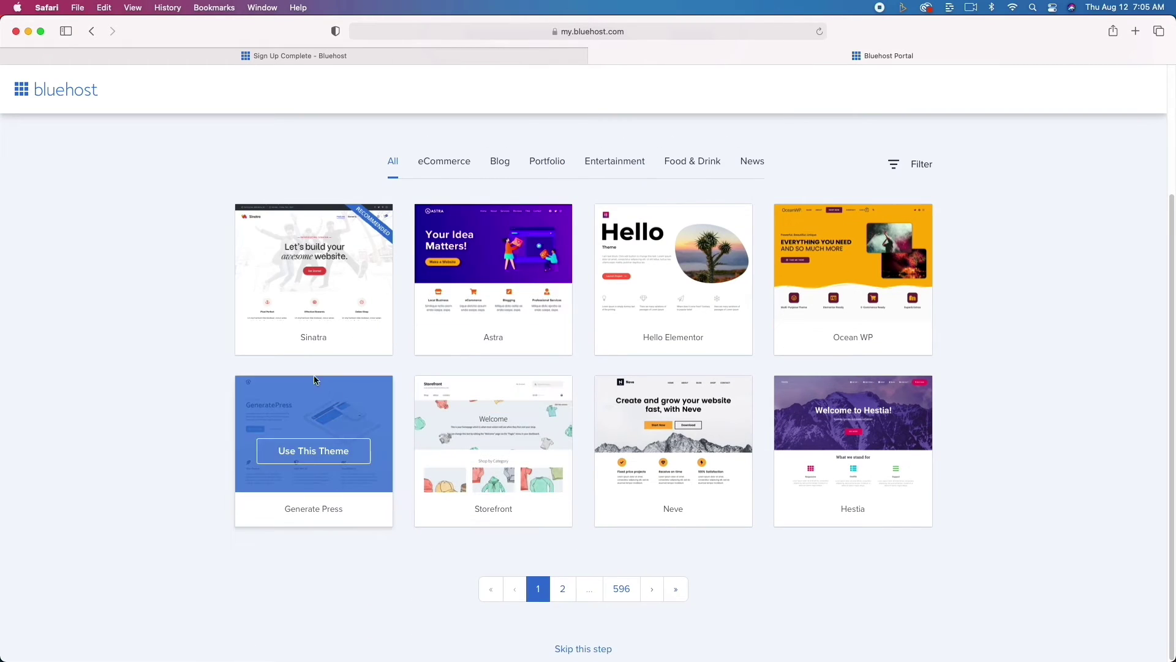
click(319, 295)
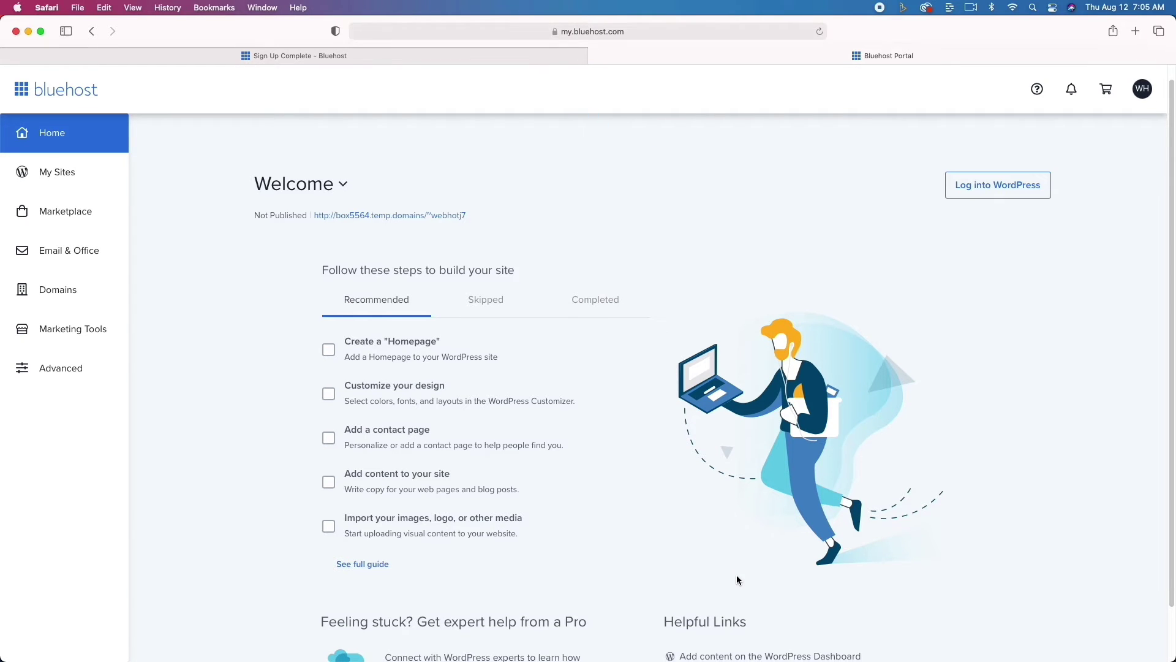
Look over the hosting portal's home page and log into the new site's WordPress dashboard
scroll(737, 575, down, 2)
scroll(736, 574, up, 2)
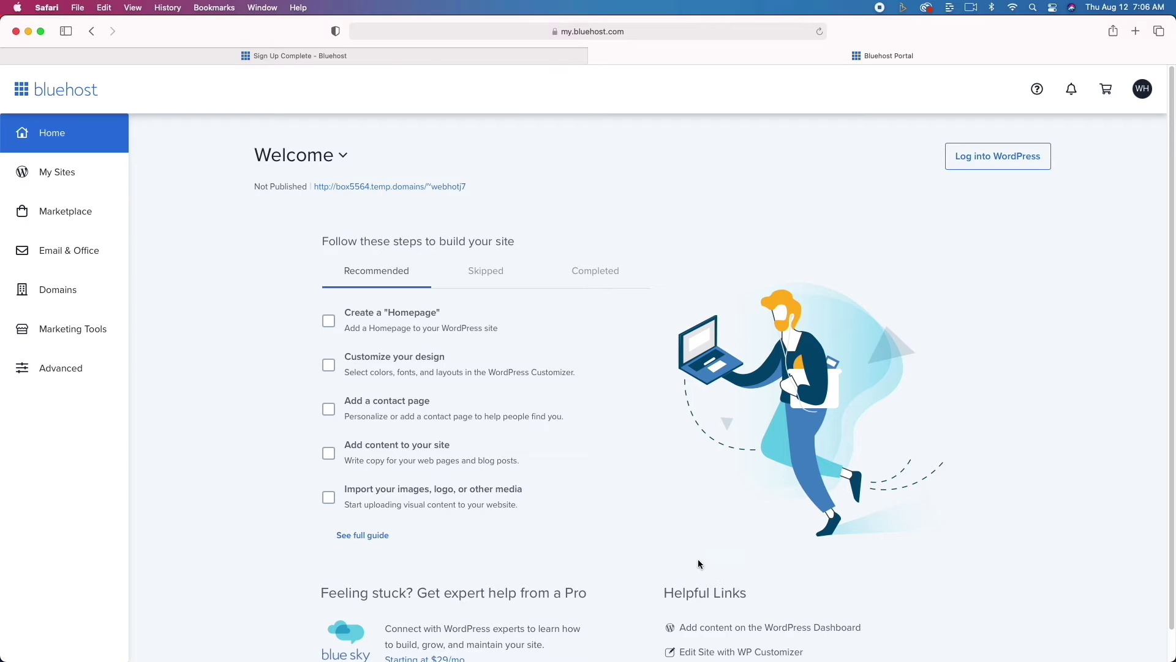
click(1010, 157)
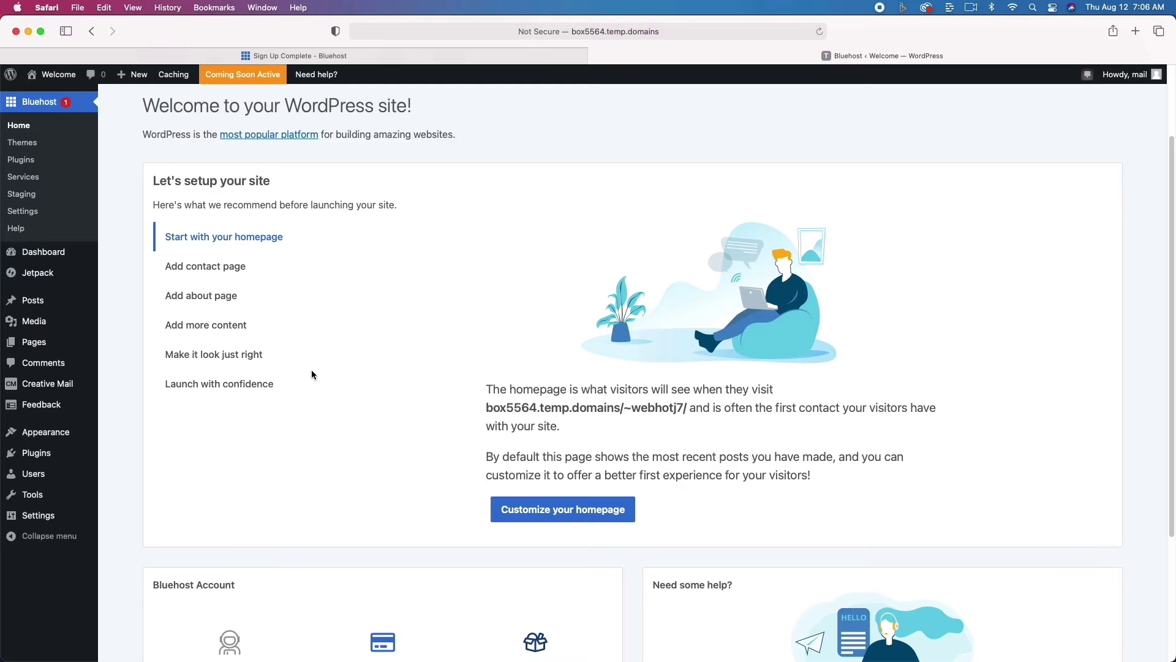
View the site's front end, return to the WordPress dashboard, and view the Bluehost Staging page
click(53, 76)
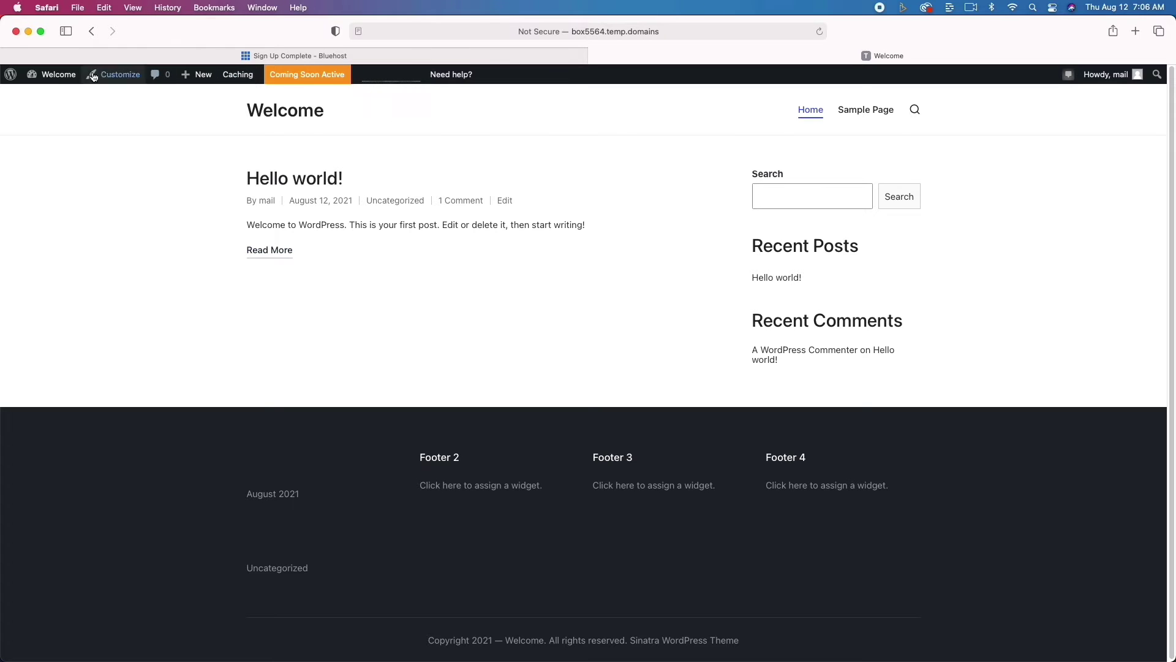
click(90, 33)
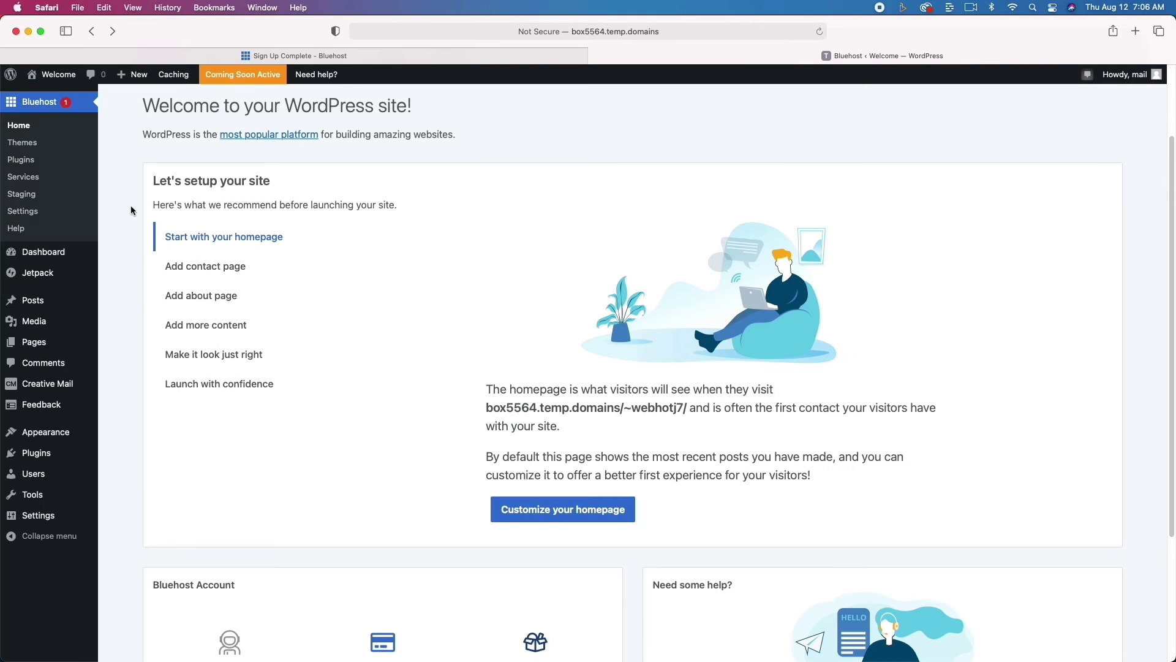
click(22, 194)
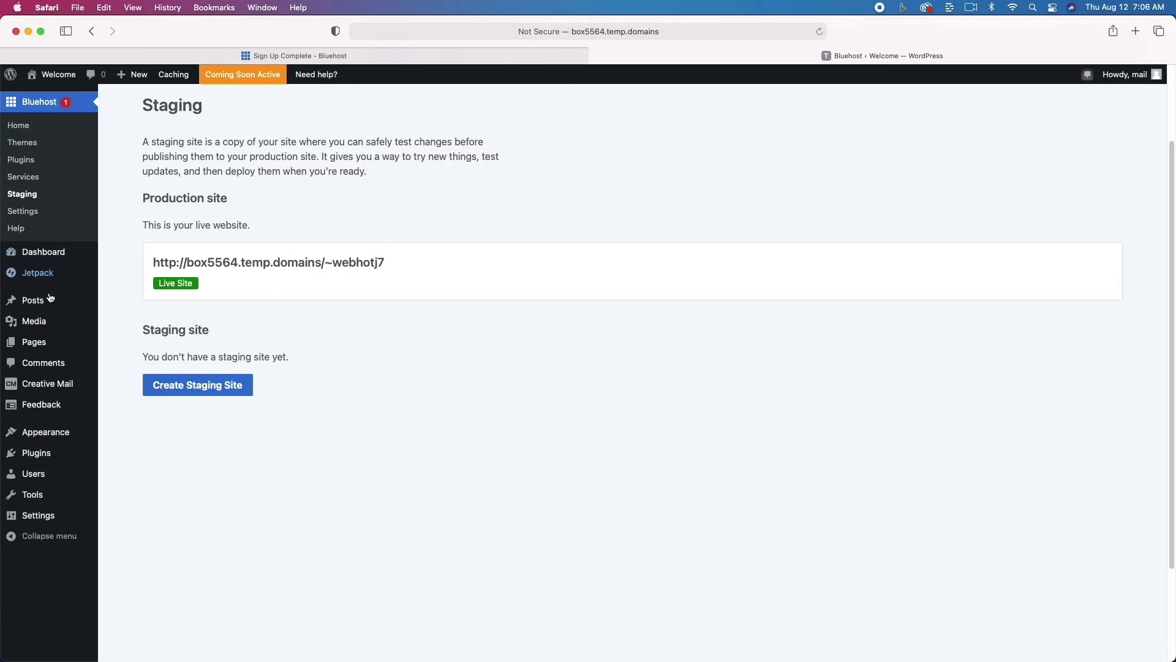
Deactivate the Bluehost and Creative Mail by Constant Contact plugins together with a bulk action
click(33, 456)
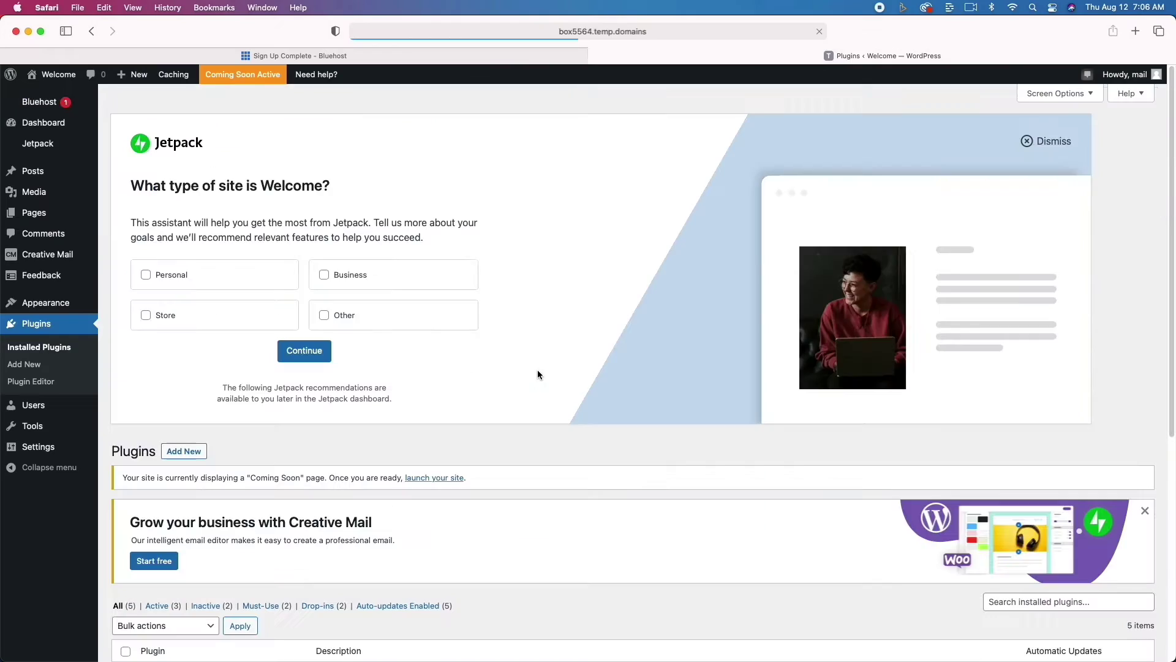
scroll(469, 424, down, 6)
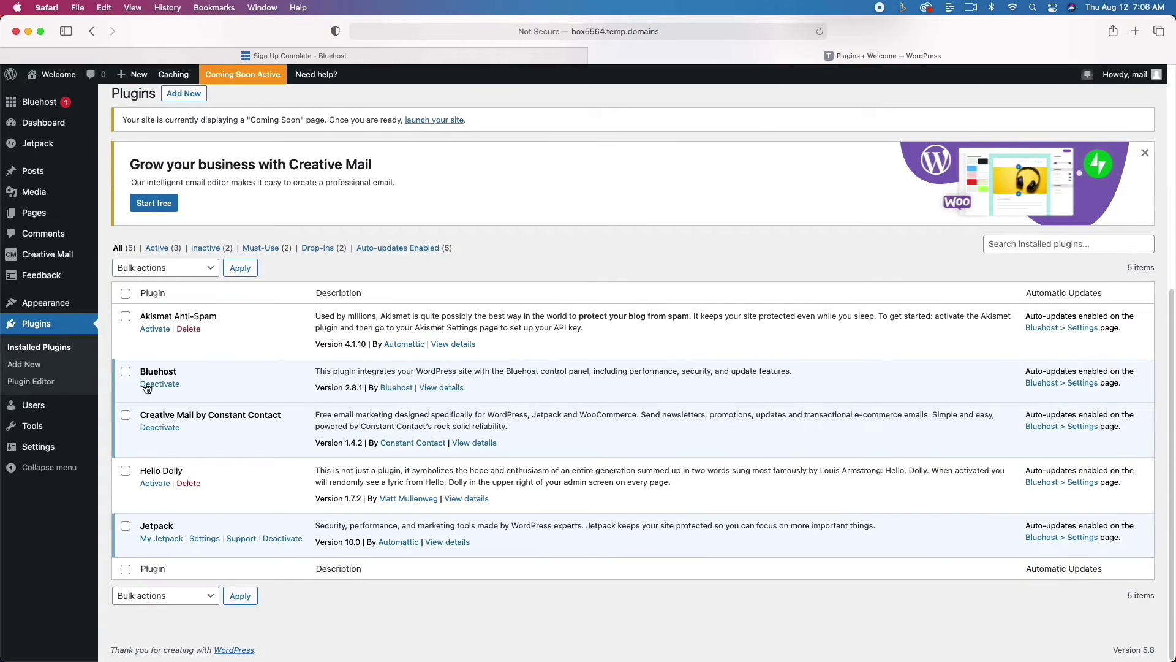
click(125, 372)
click(126, 416)
click(187, 266)
click(184, 293)
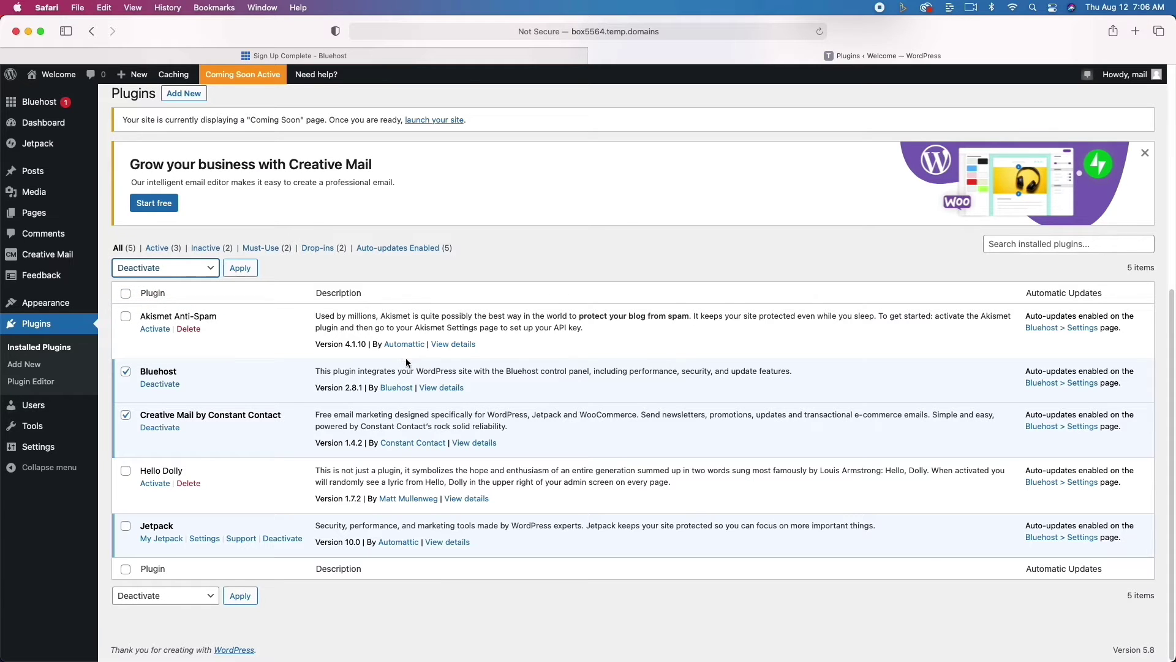
click(241, 270)
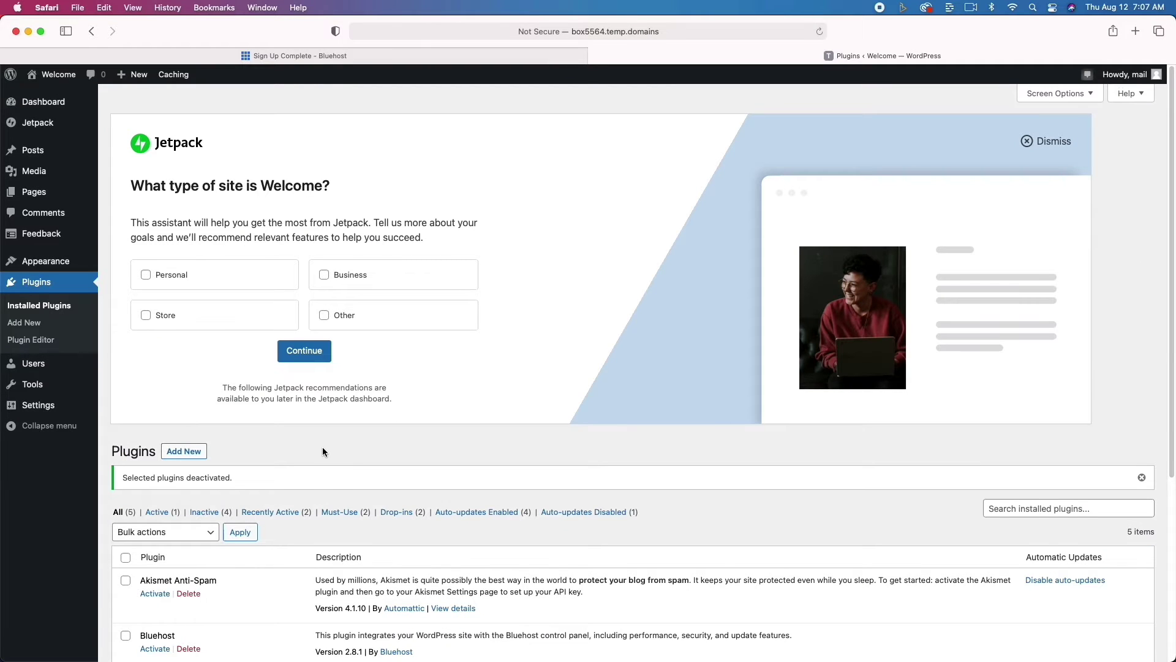
Delete the Akismet Anti-Spam, Bluehost, Creative Mail by Constant Contact and Hello Dolly plugins one by one
scroll(323, 451, down, 5)
scroll(323, 451, down, 1)
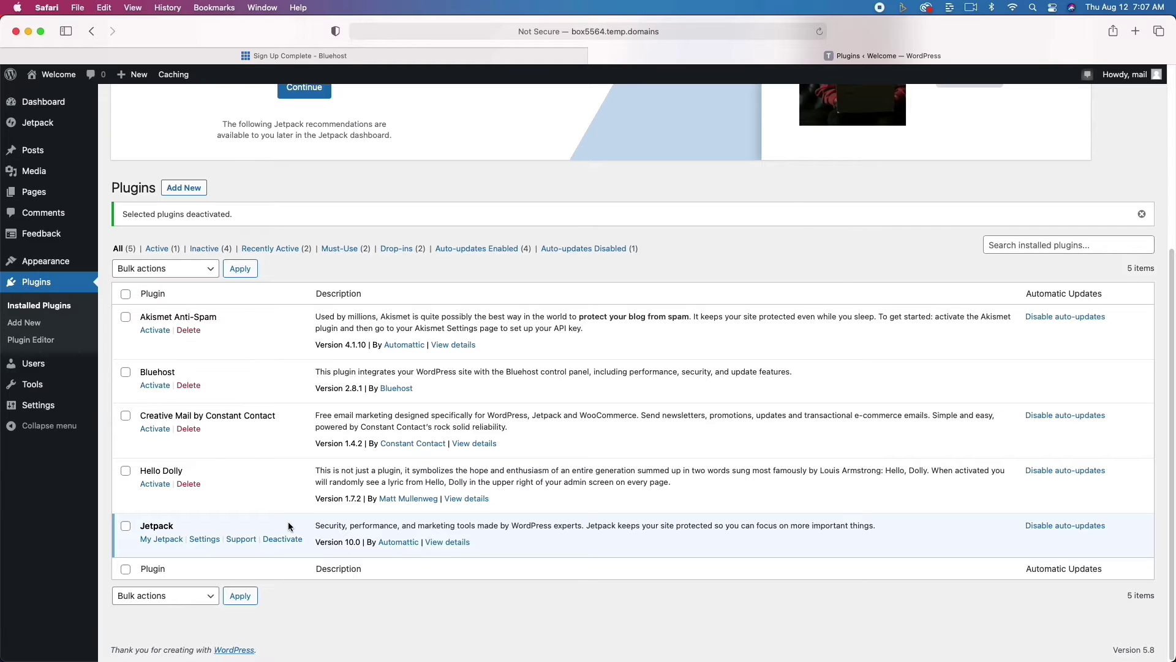
click(185, 333)
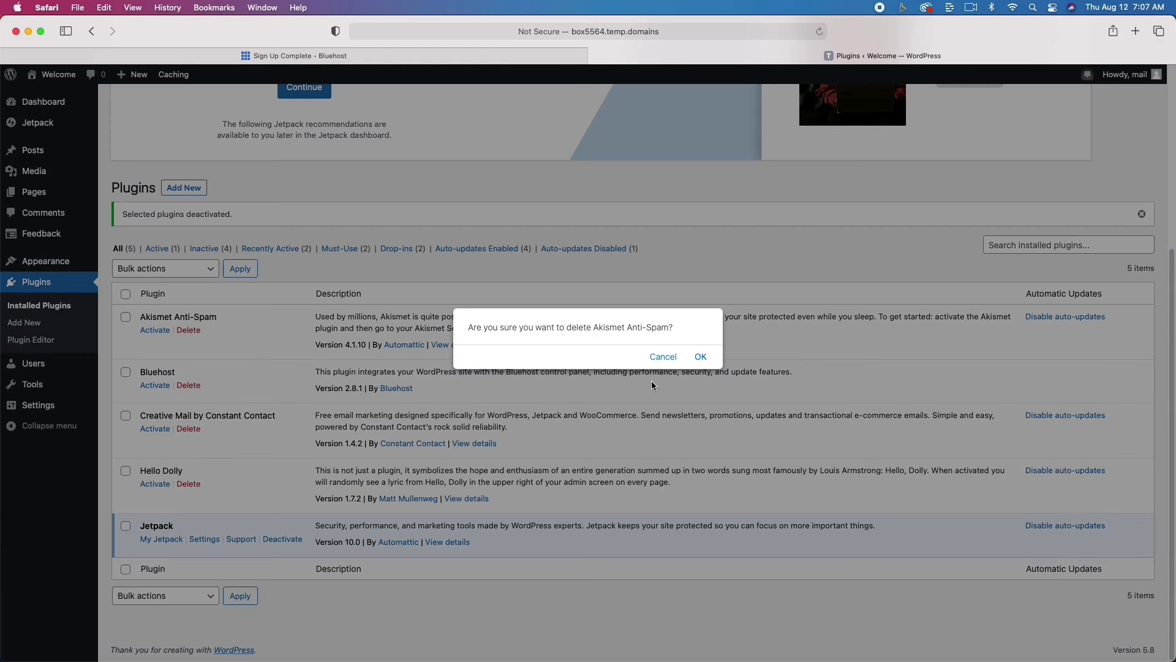
click(702, 358)
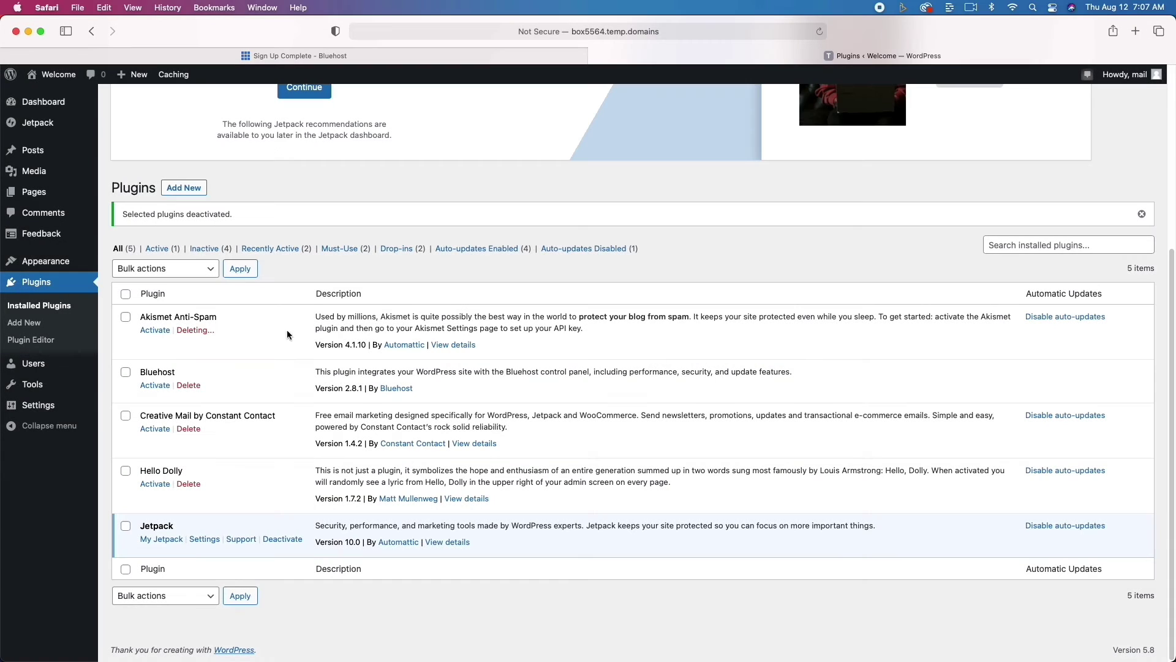
click(189, 386)
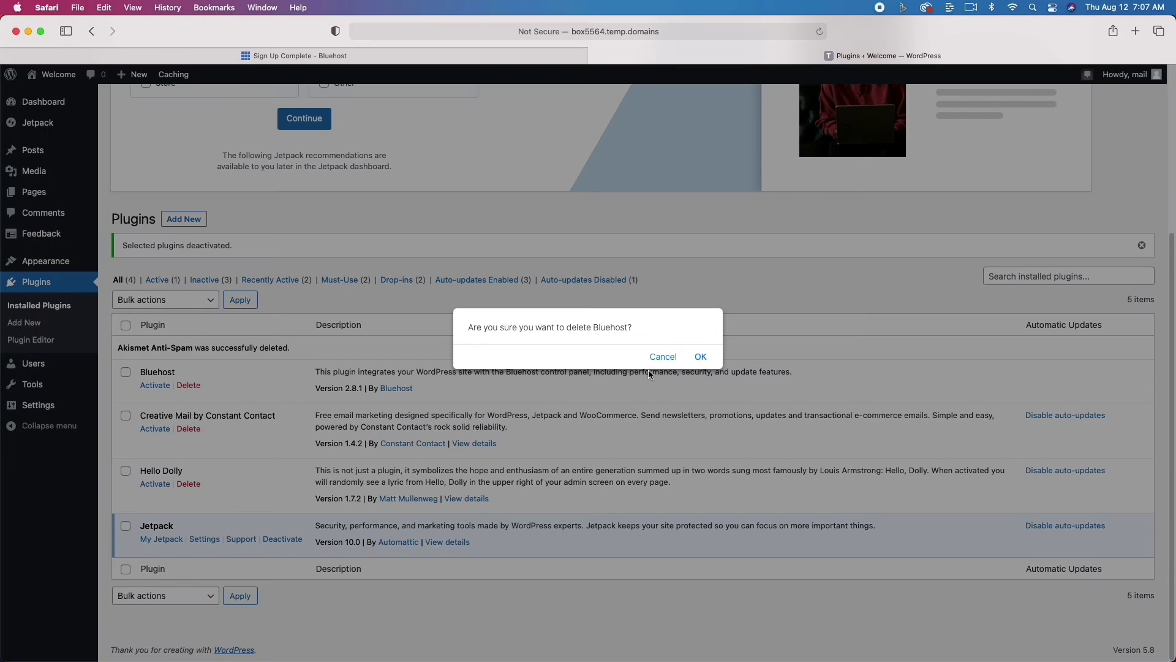
click(700, 357)
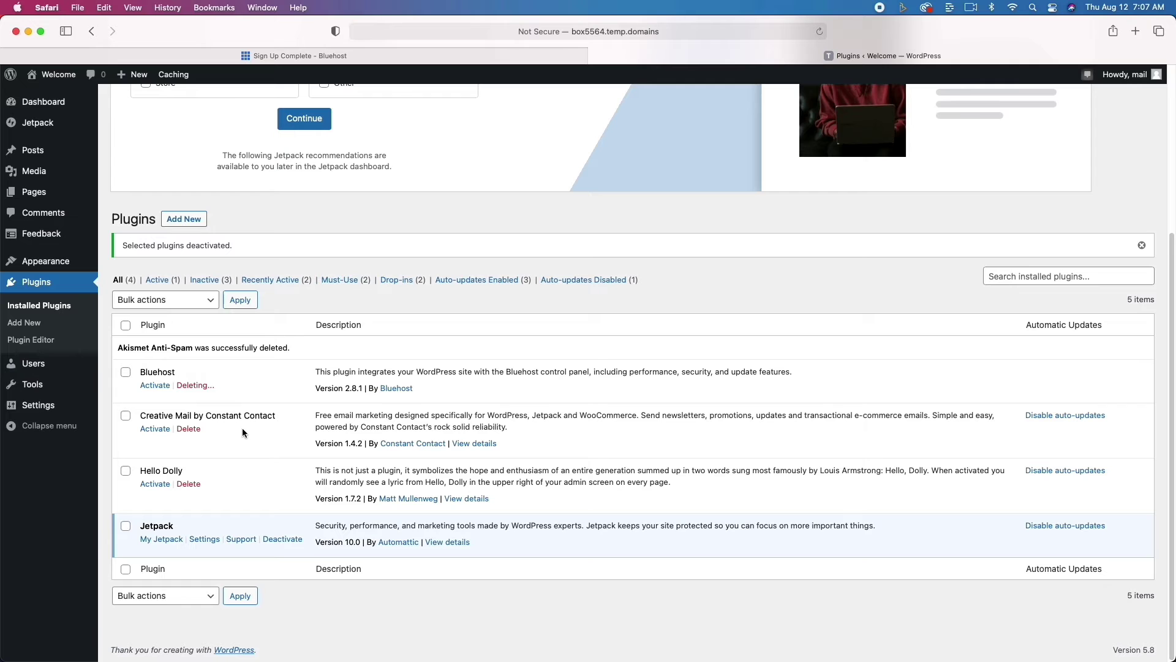
click(189, 428)
click(711, 363)
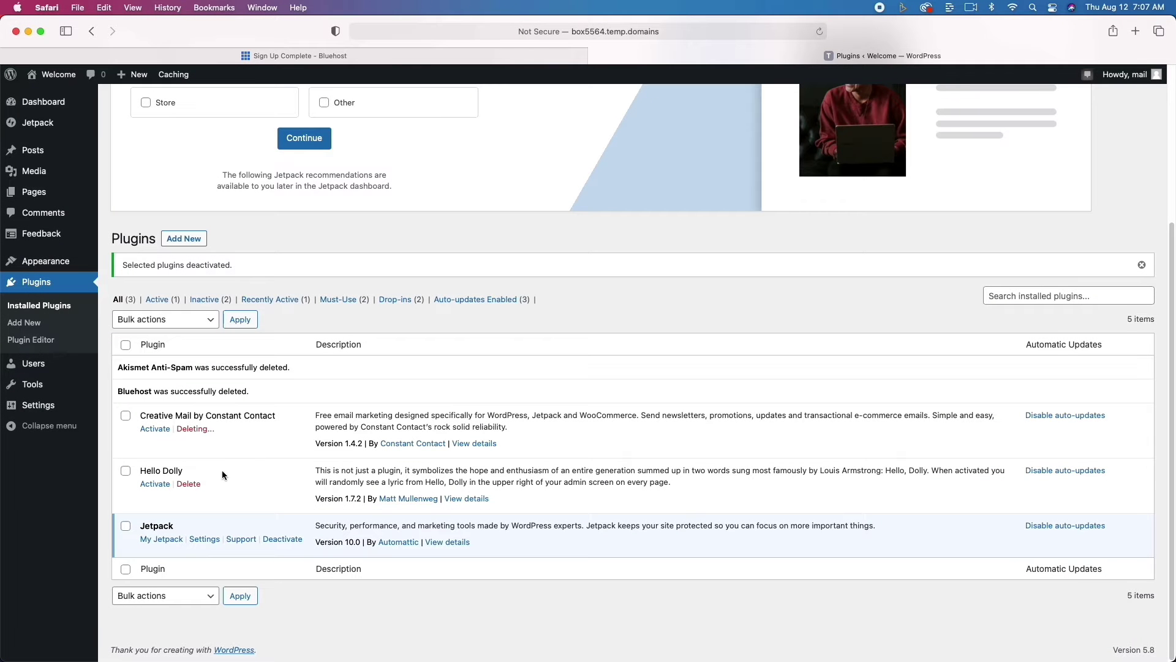
click(195, 485)
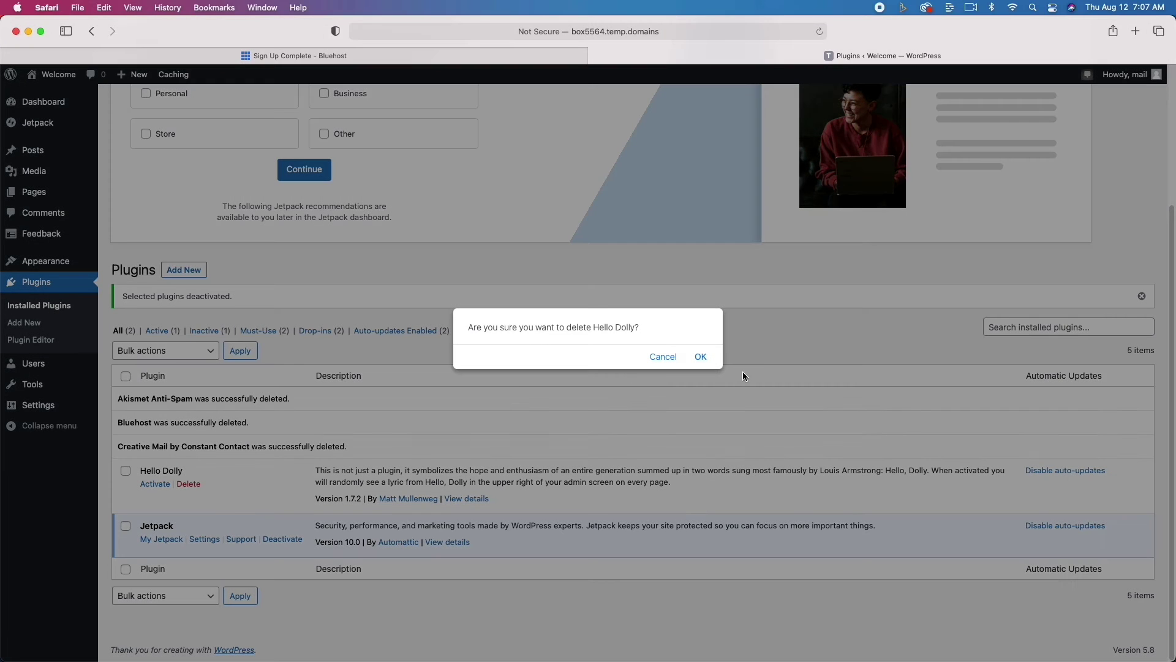
click(700, 356)
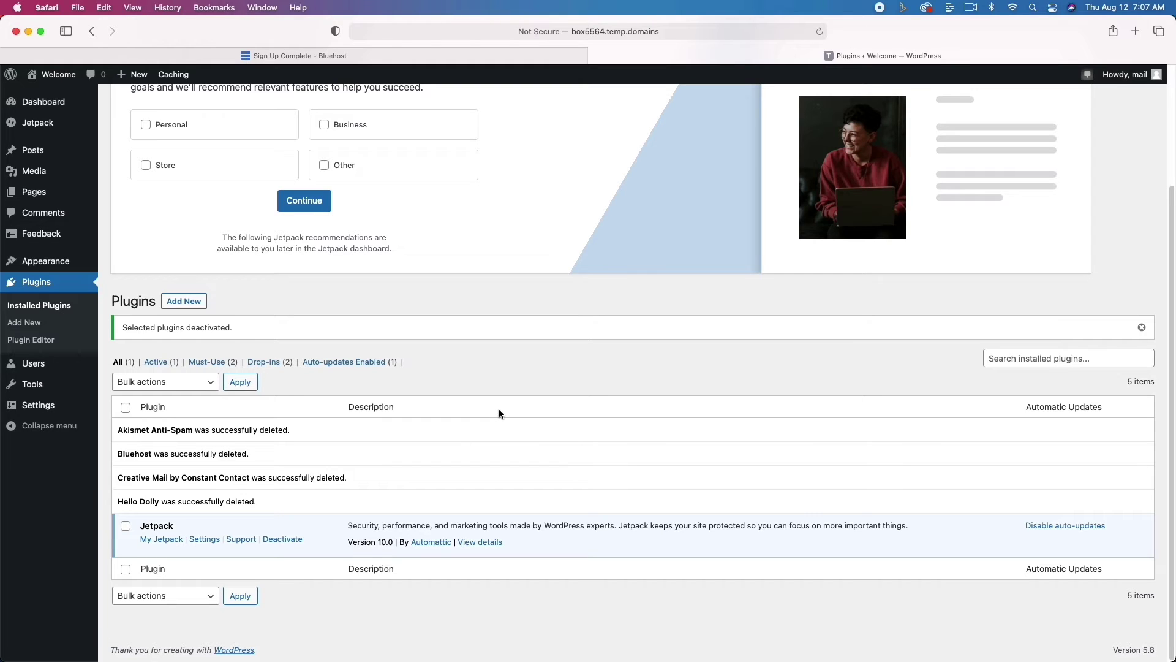
Switch to ThemeForest, search its website templates for "sports", and look through the theme results with their prices and ratings
mouse_move(50, 409)
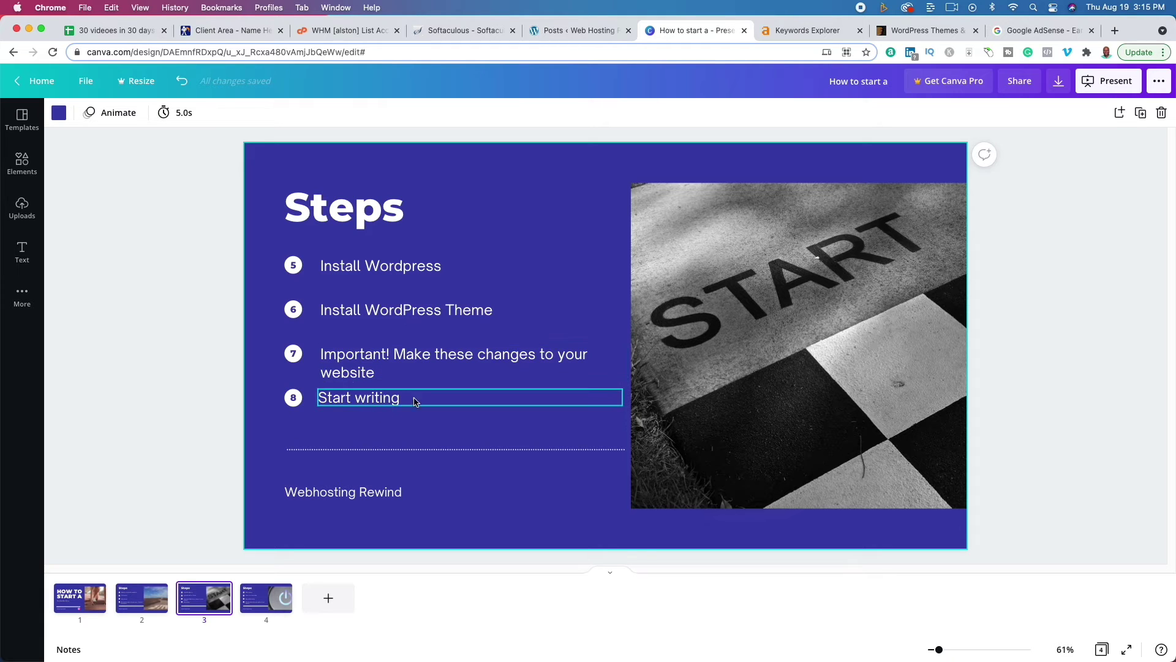
click(918, 32)
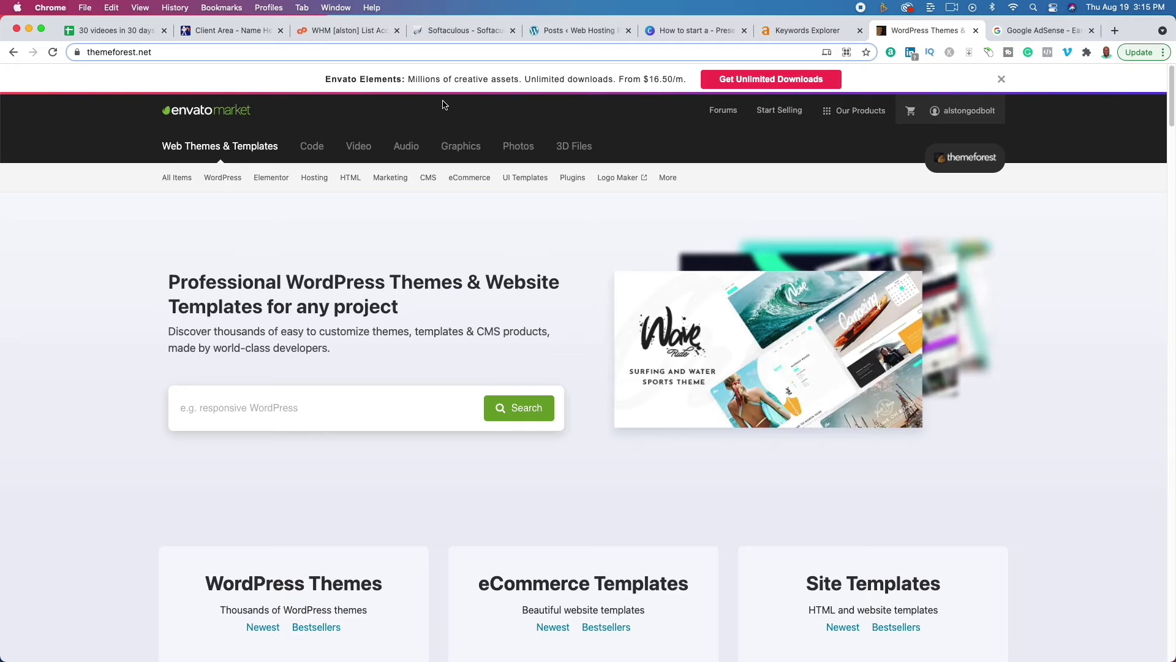
click(277, 419)
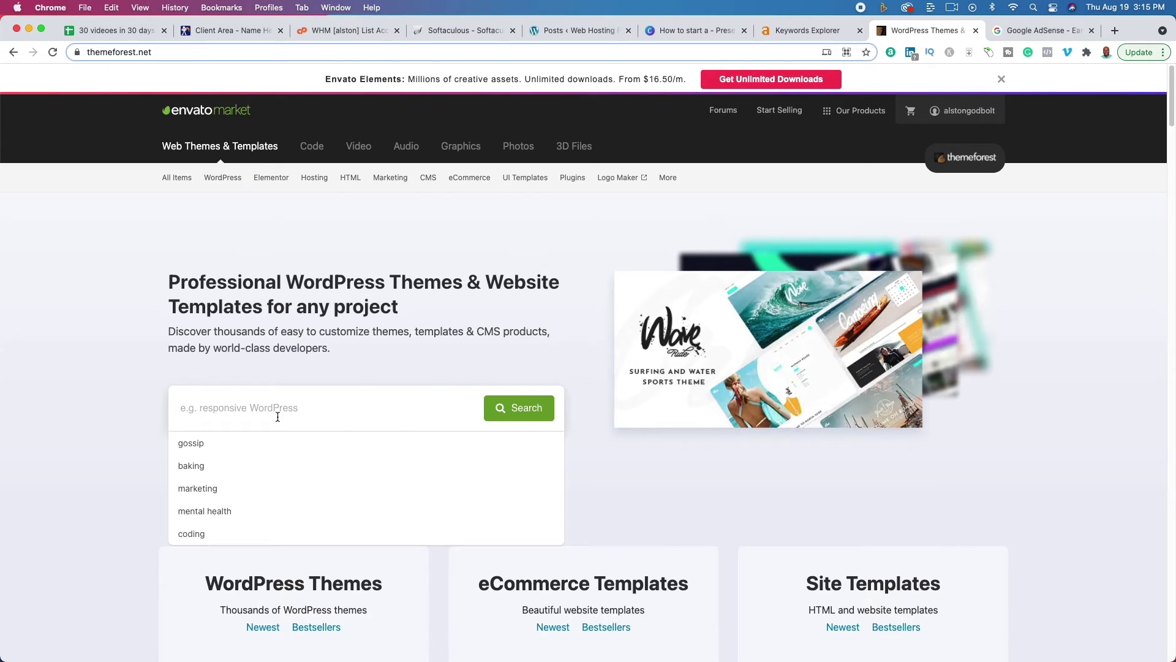
text(sports)
key(Return)
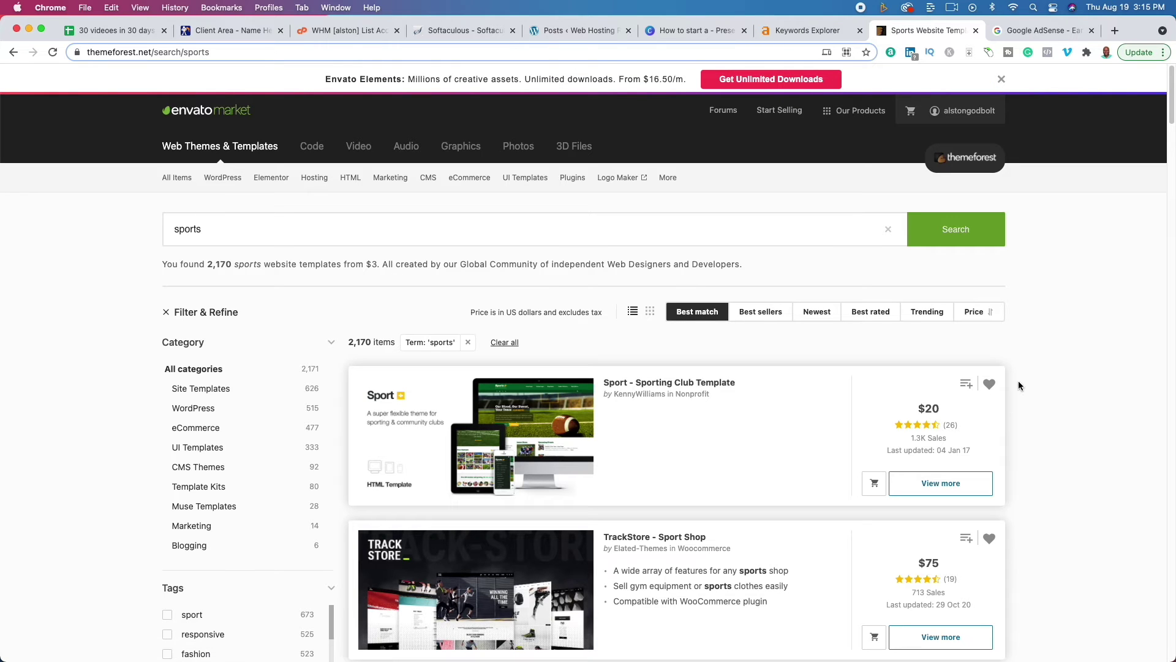
scroll(1017, 369, down, 6)
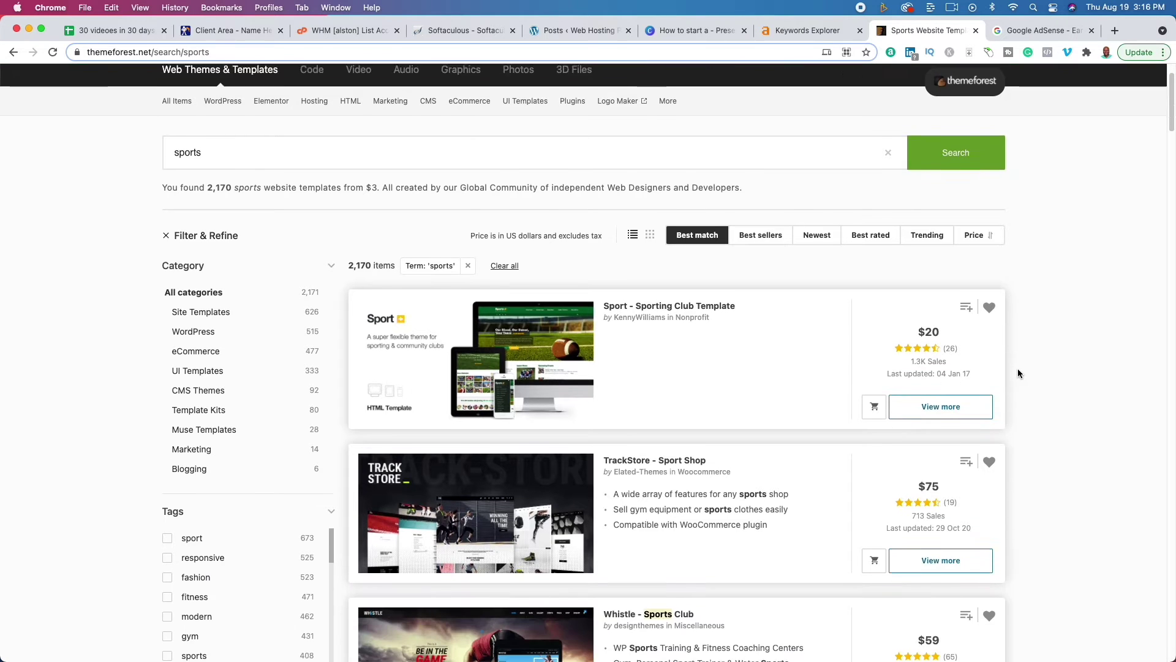
scroll(1016, 392, down, 2)
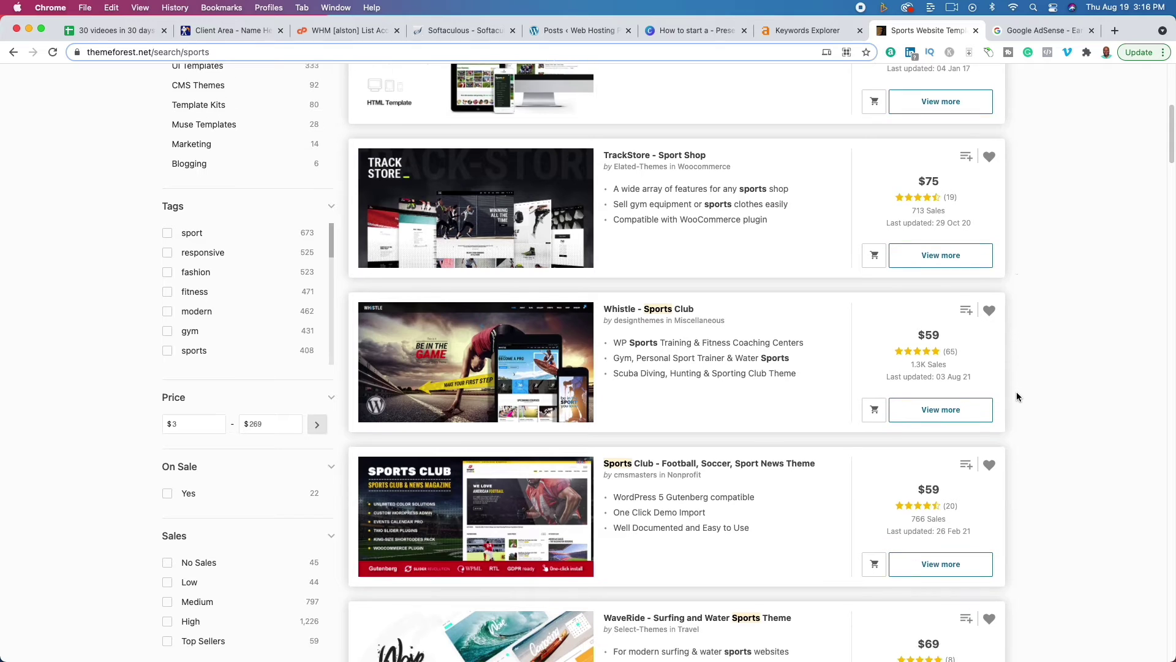
scroll(1023, 409, down, 3)
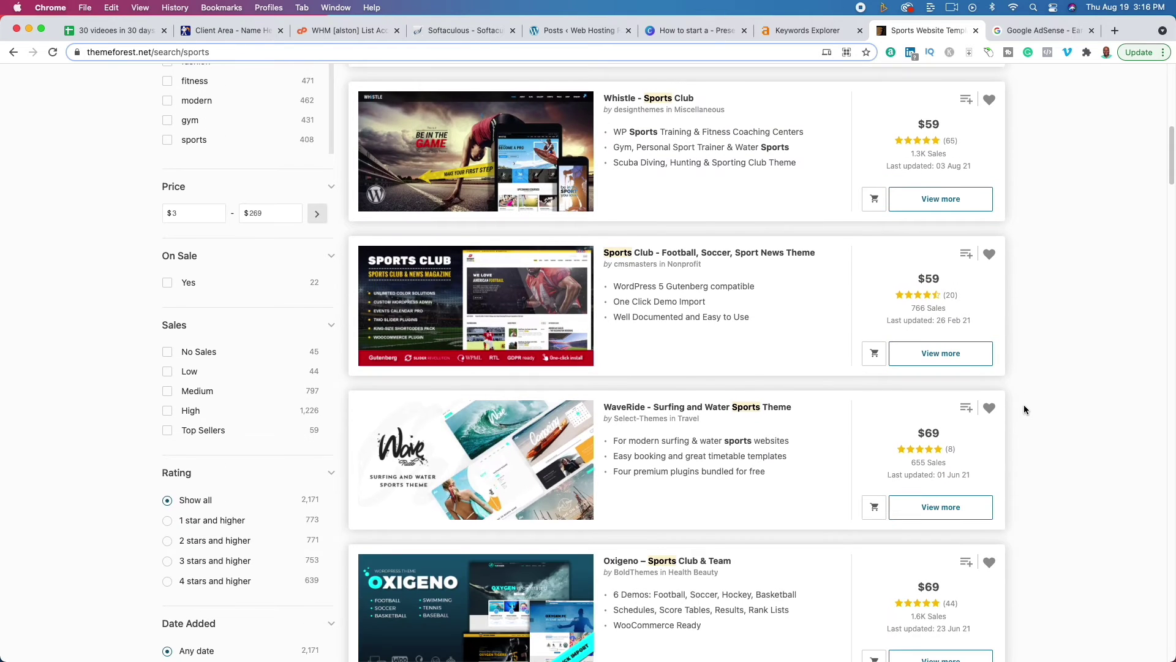
scroll(1024, 409, down, 2)
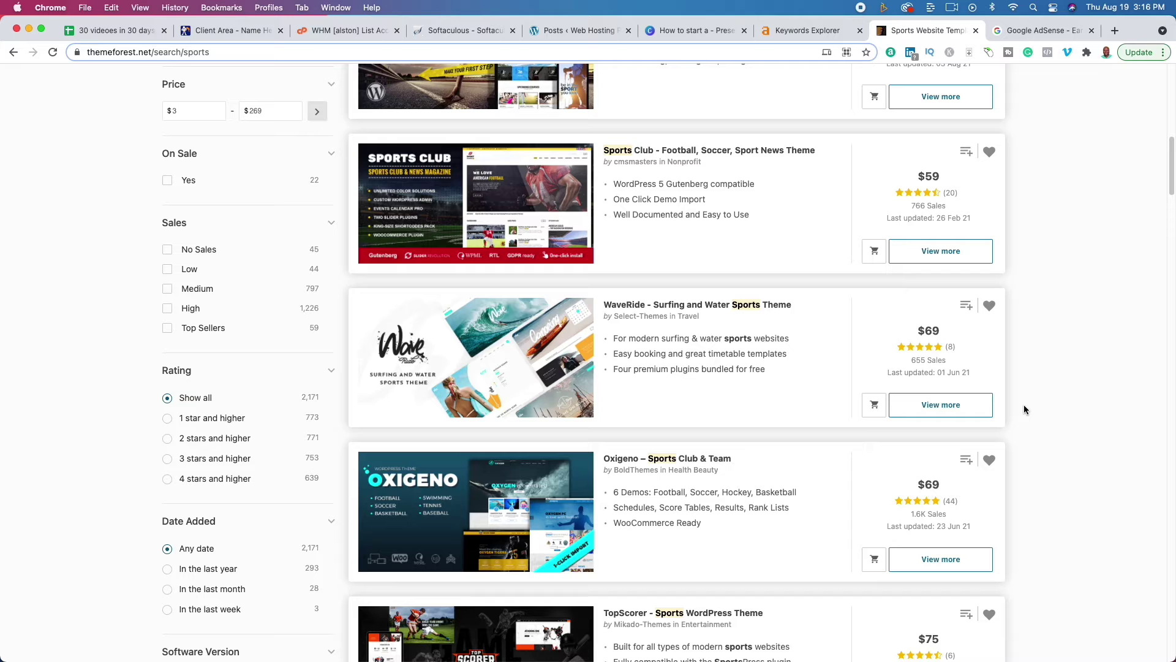
scroll(1044, 371, up, 15)
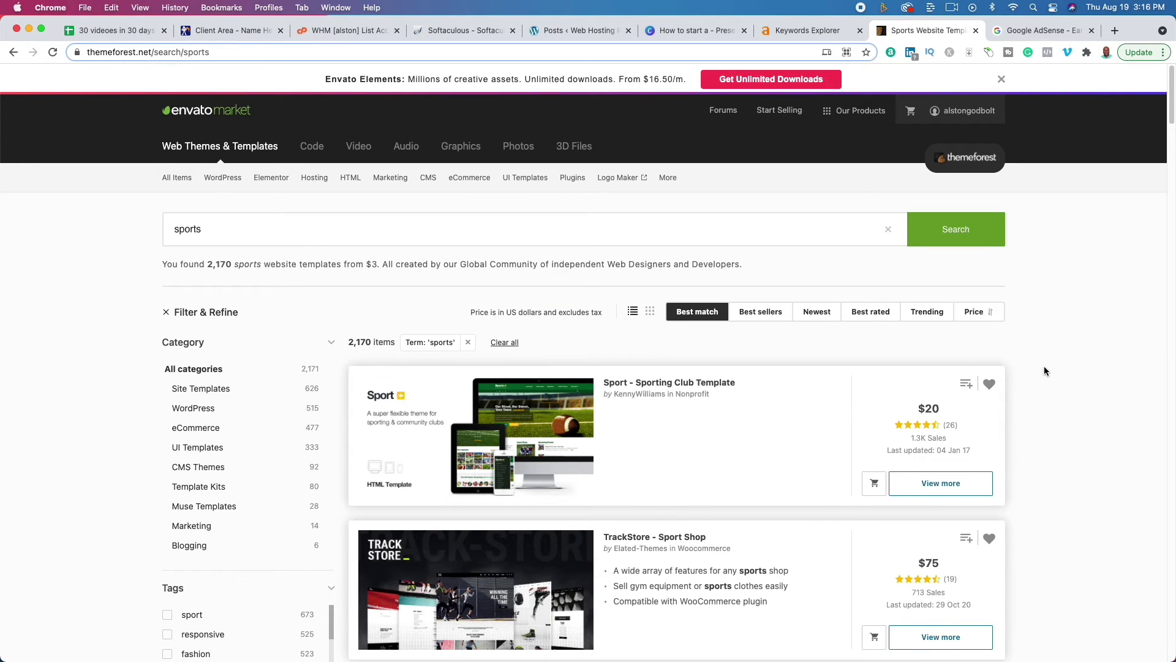
scroll(1044, 368, down, 3)
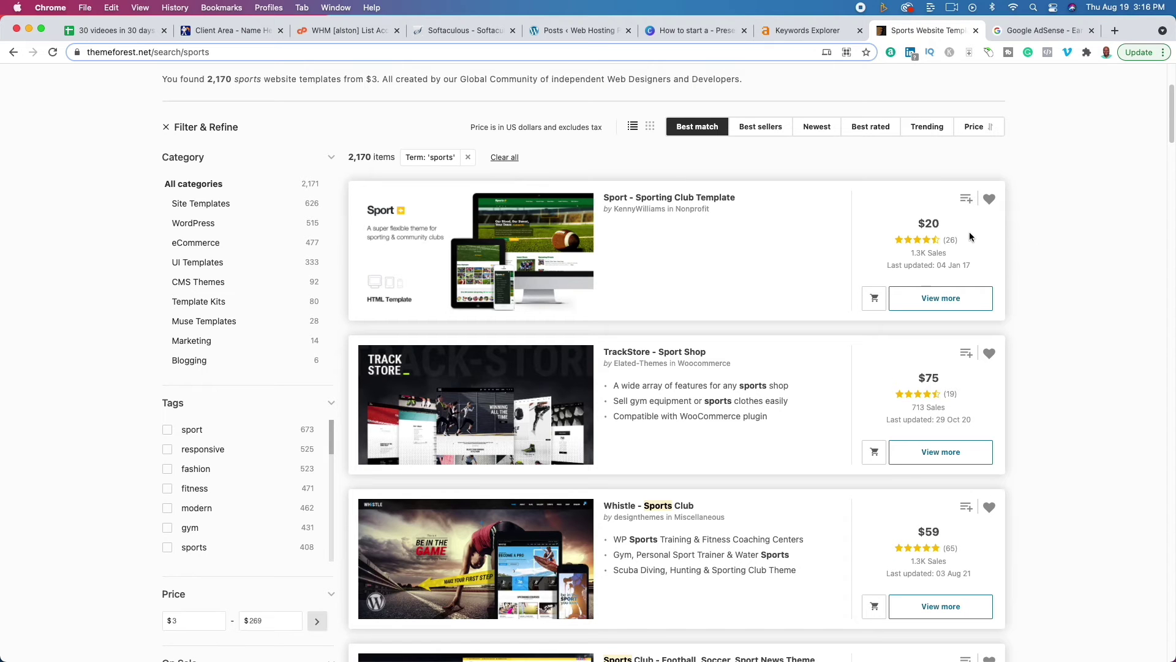
On the Web Hosting Rewind WordPress site, open the upload form for adding a zipped theme and bring up its file chooser
click(575, 32)
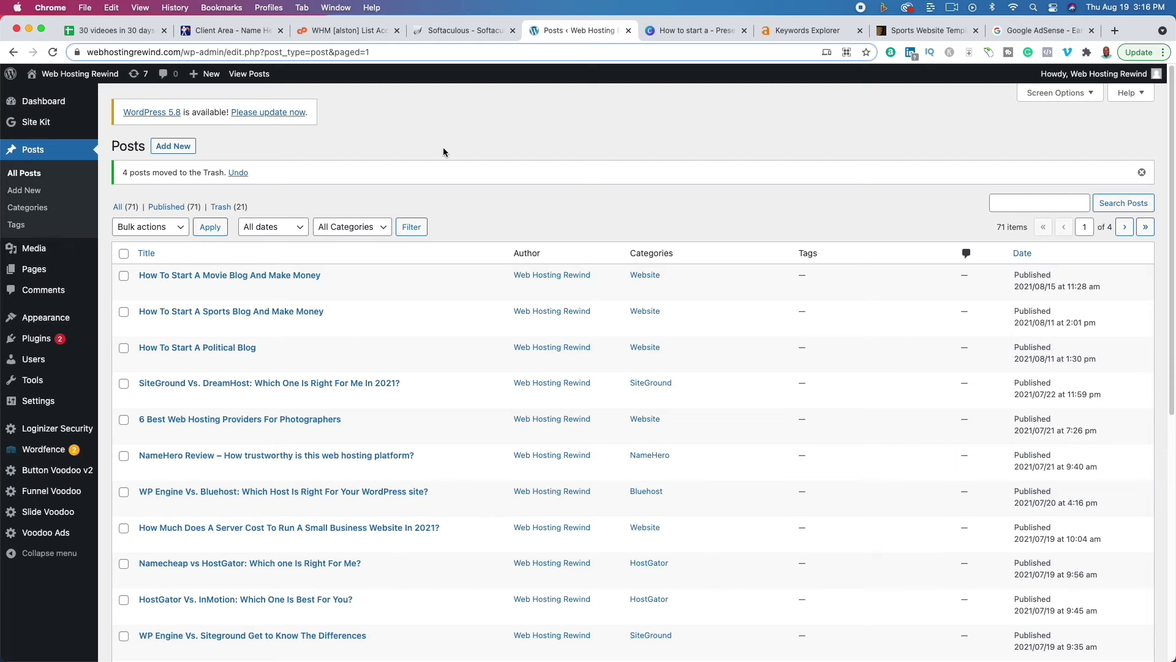
click(43, 101)
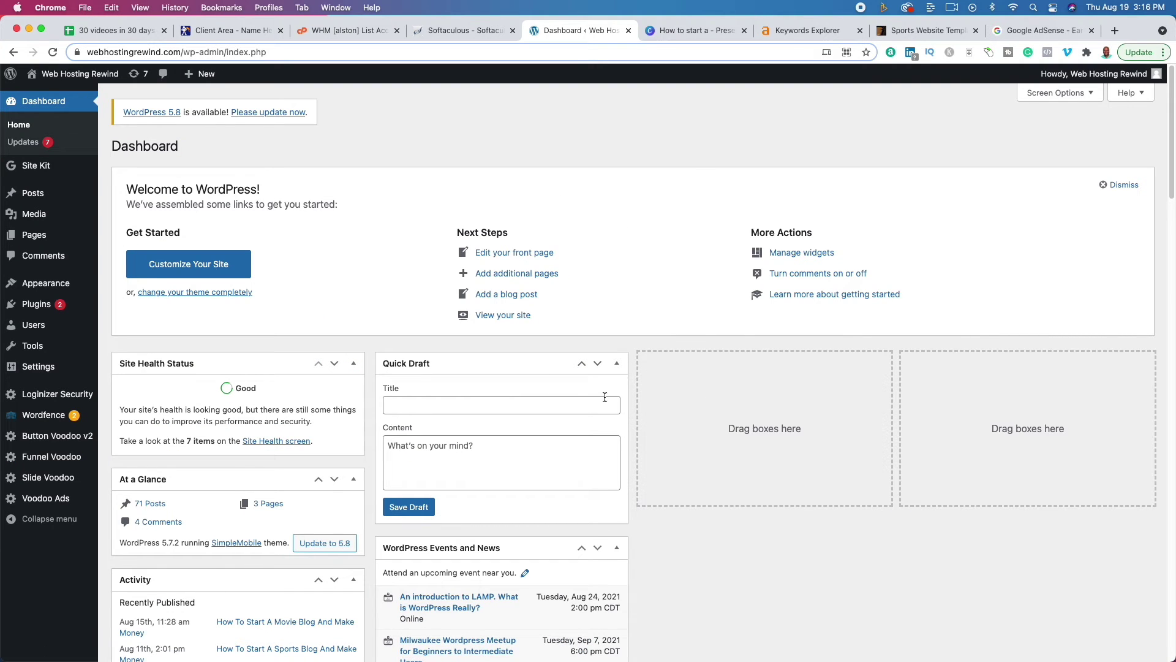
mouse_move(65, 286)
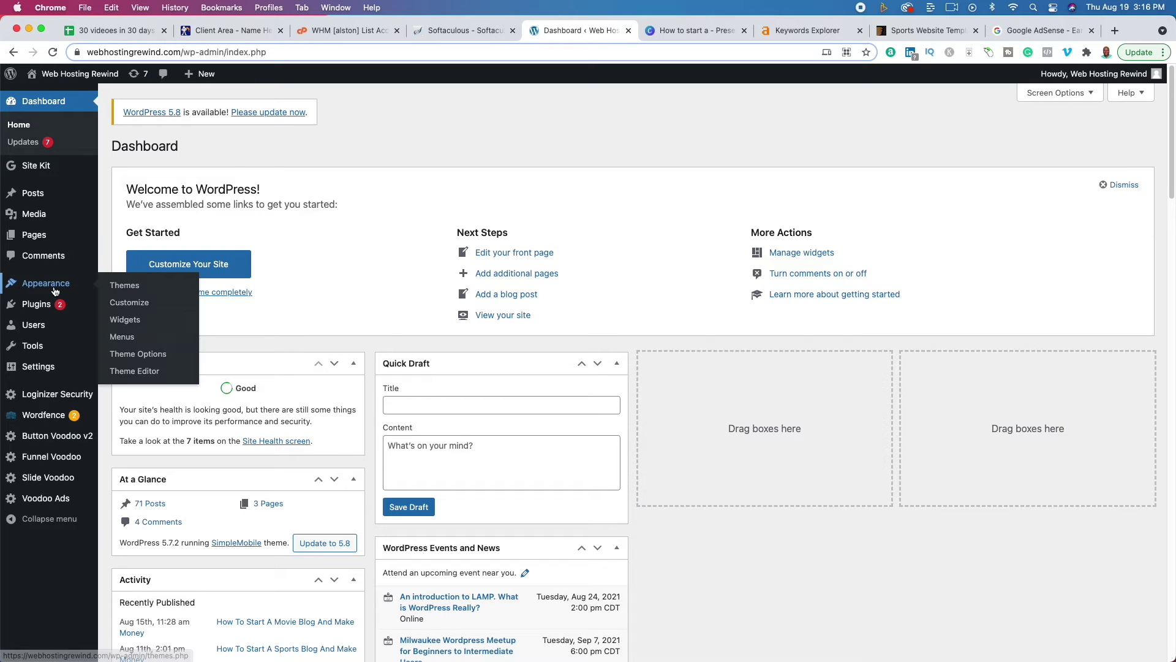
click(123, 287)
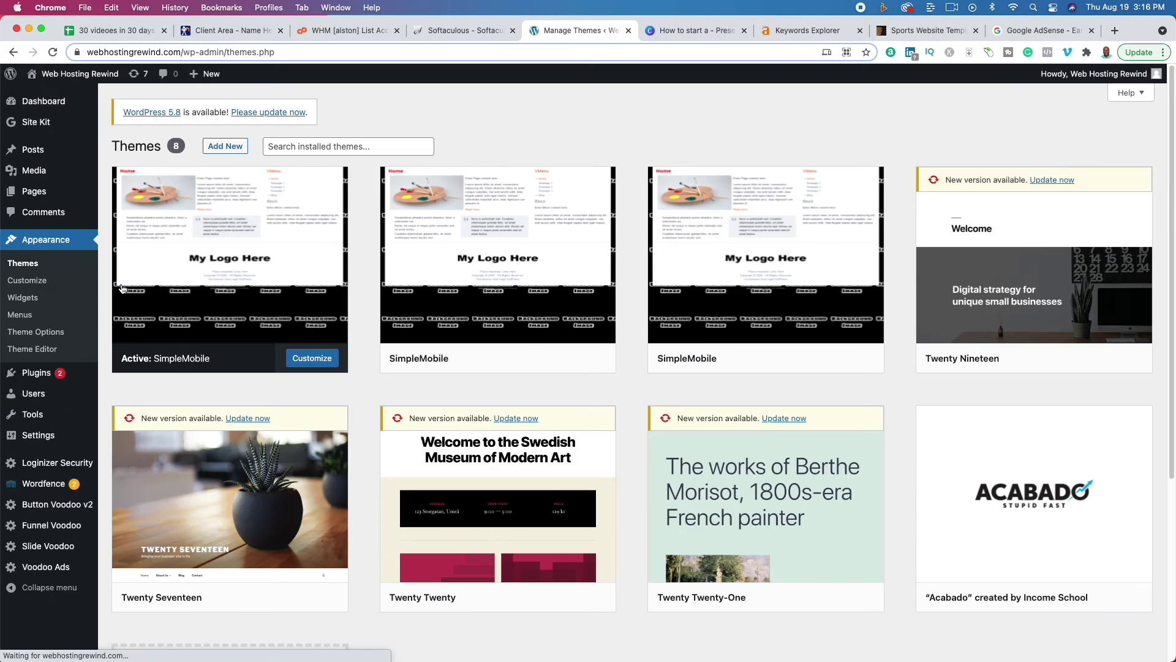
click(221, 146)
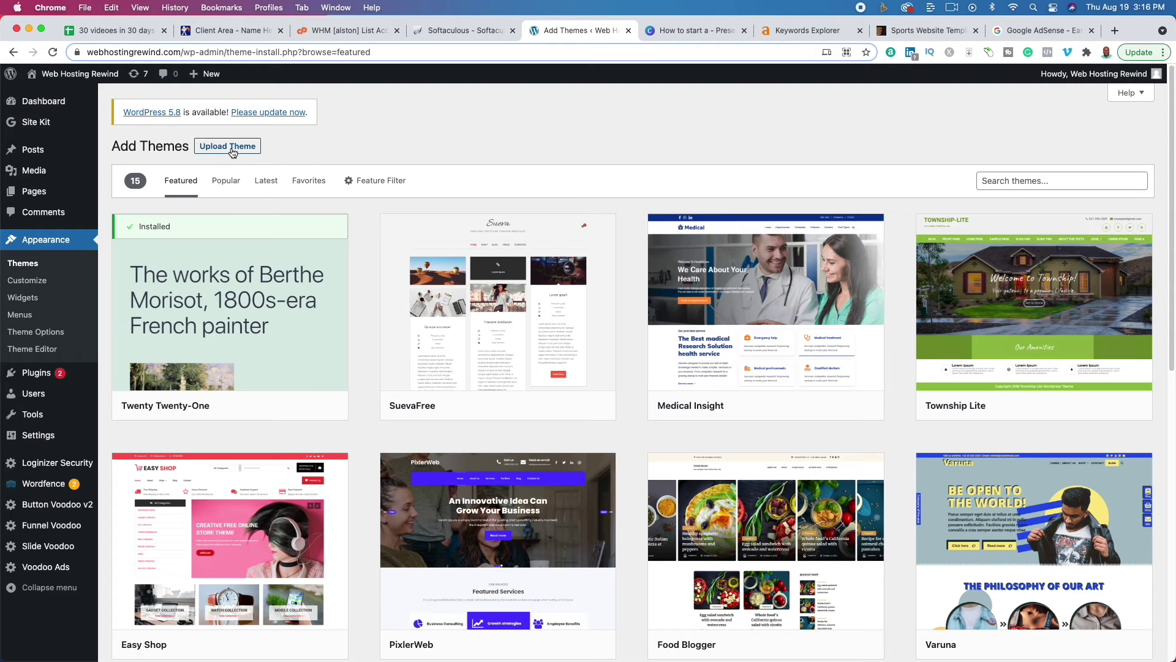
click(224, 151)
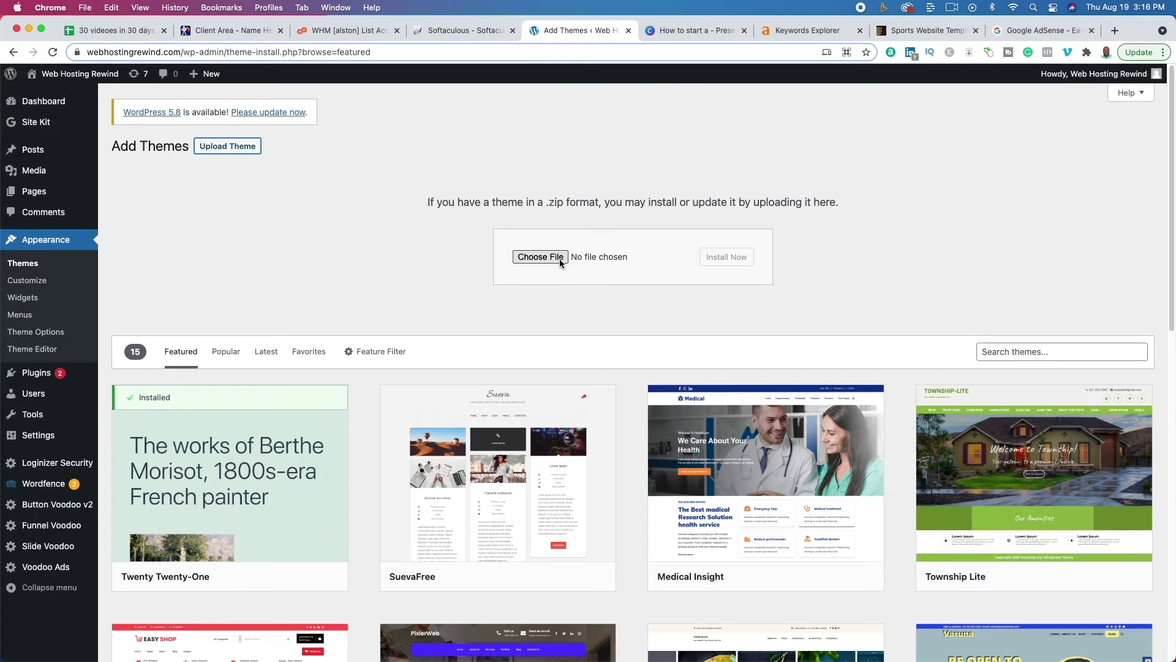
click(533, 257)
mouse_move(694, 430)
Switch to Ahrefs Keywords Explorer and copy the keyword "dallas cowboys logo" from the matching terms
click(821, 32)
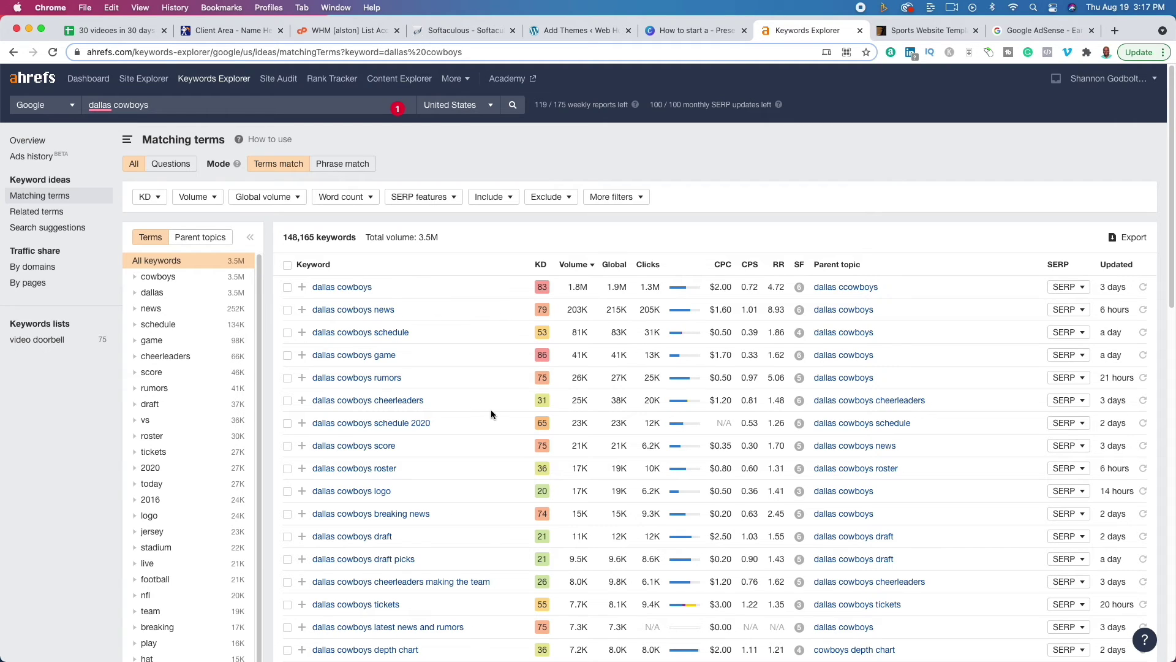
drag(392, 491, 314, 491)
right_click(334, 493)
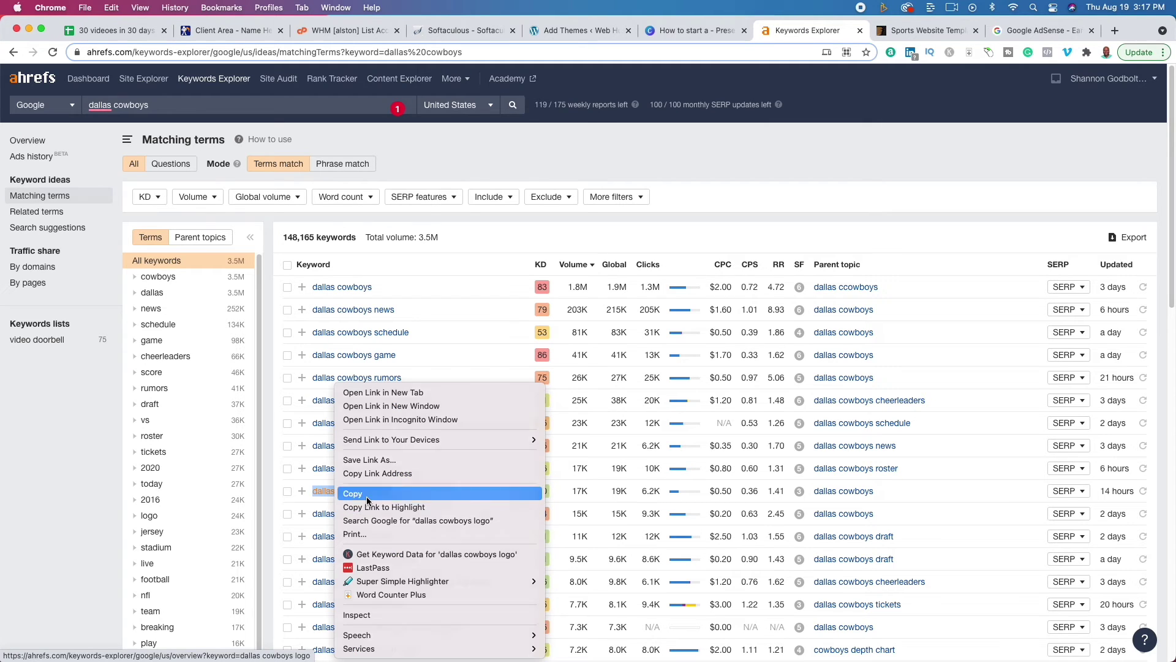
click(363, 494)
Return to the Web Hosting Rewind WordPress site and create a new post with the copied keyword as its title
click(590, 30)
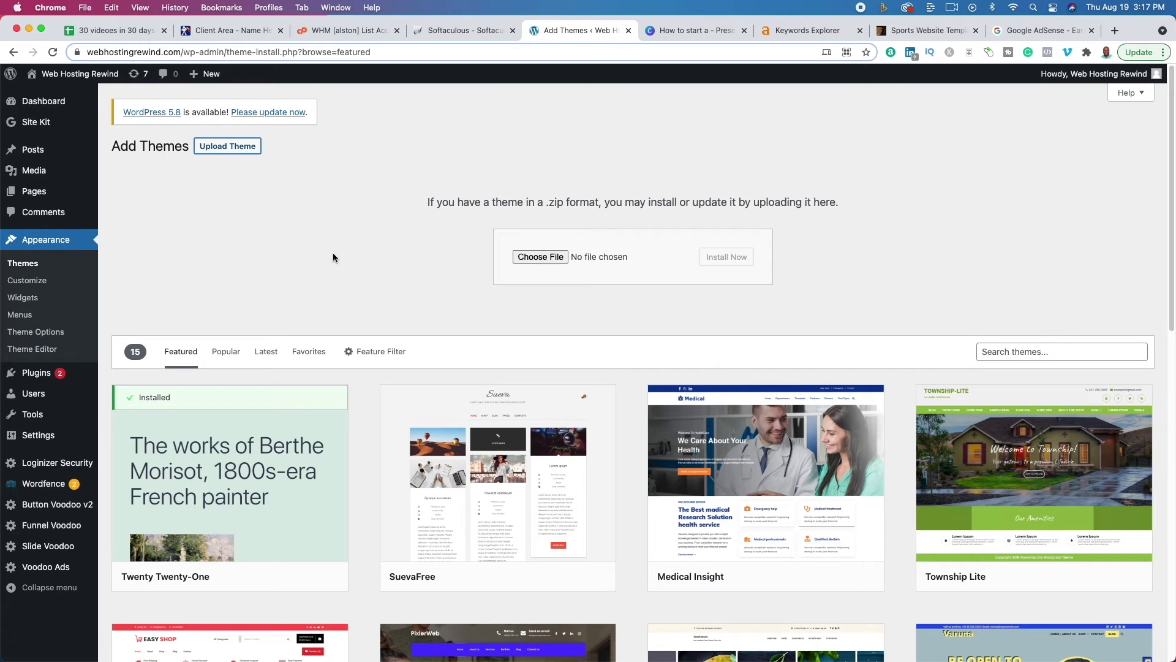
click(41, 151)
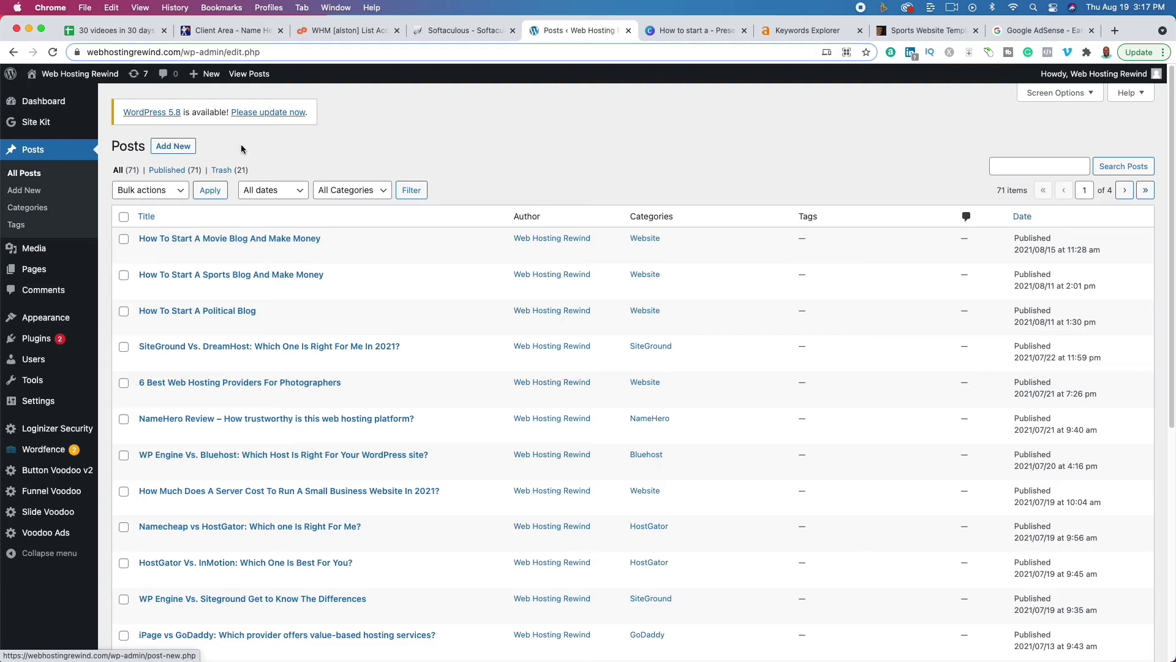
click(173, 146)
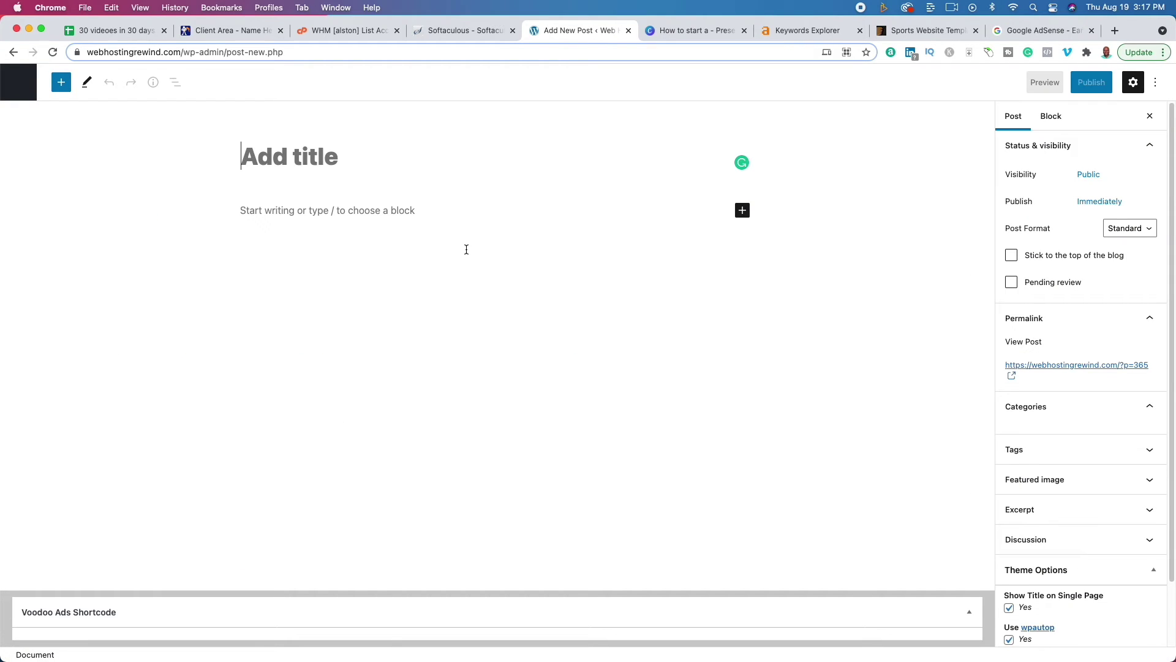
key(super+v)
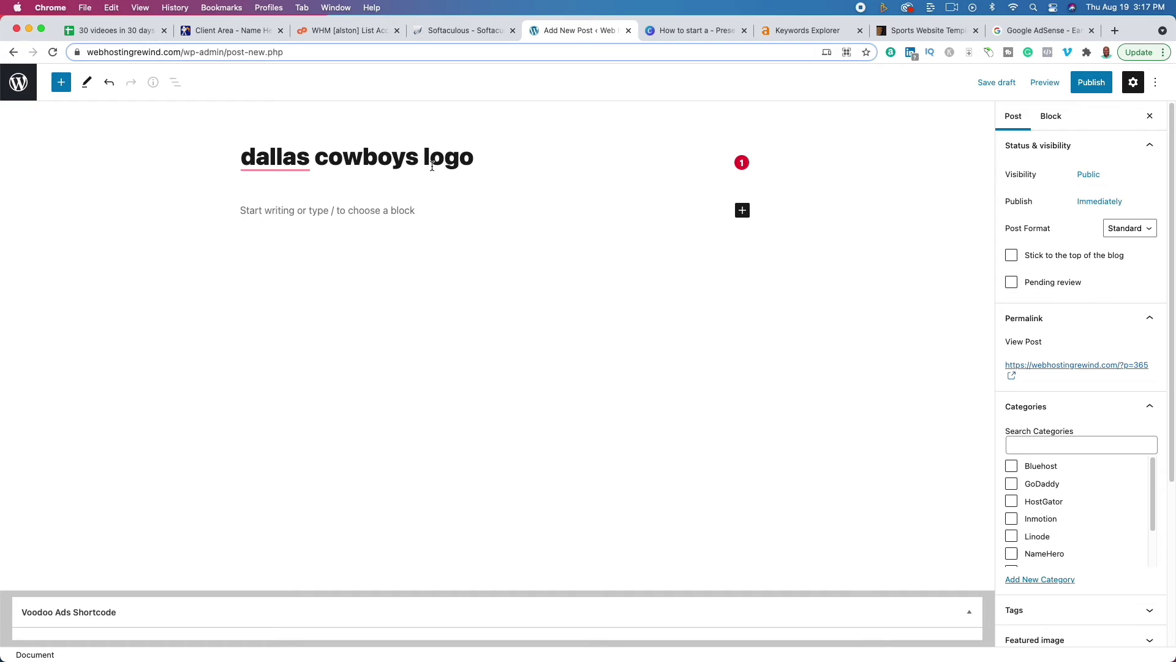
Capitalize each word of the post title so it reads "Dallas Cowboys Logo"
drag(423, 163, 427, 164)
key(BackSpace)
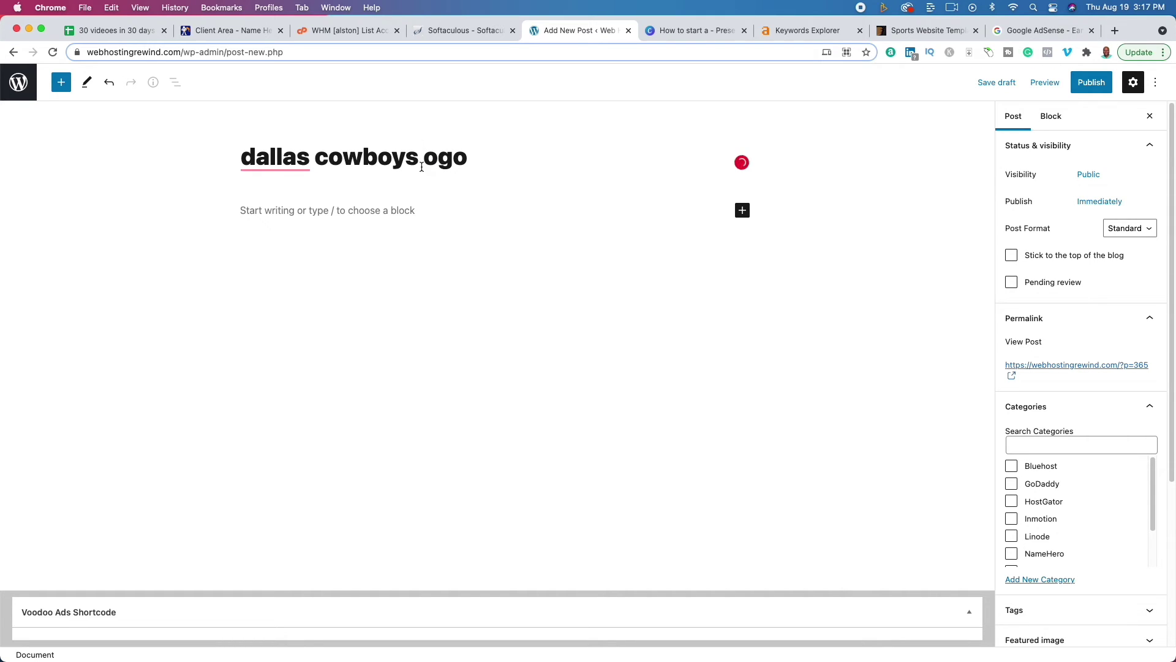
text(L)
drag(329, 162, 321, 161)
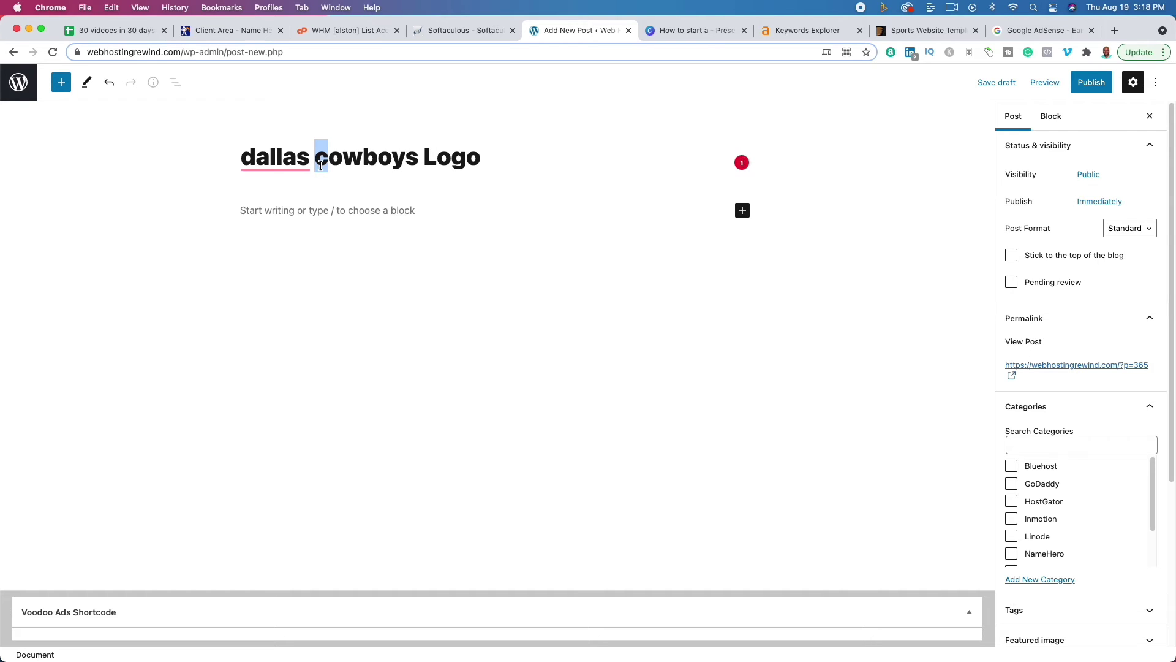
text(C)
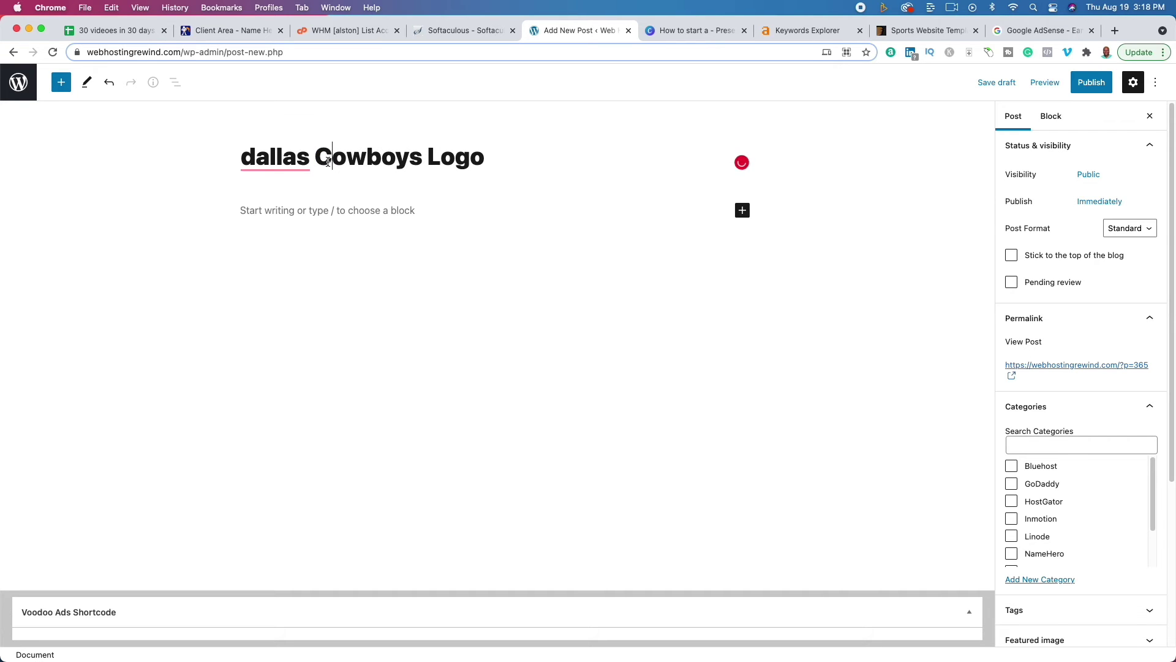
mouse_move(258, 163)
click(258, 197)
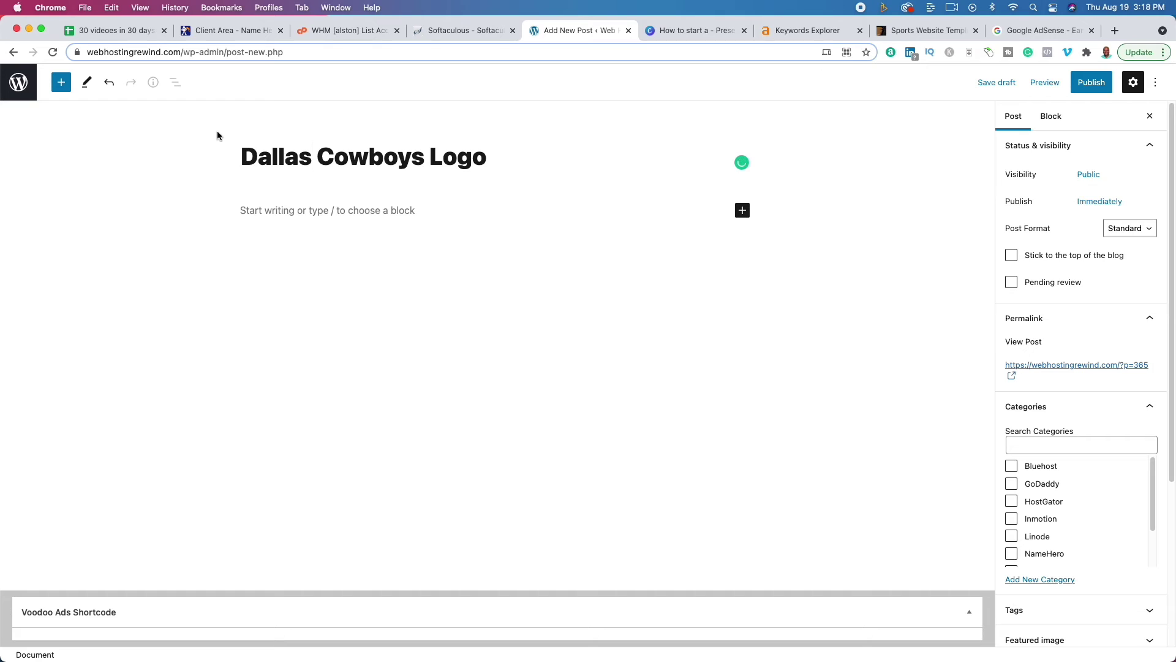
Copy the post title, search Google for it in a new browser tab, and look over the related questions and competing results
drag(241, 164, 485, 161)
key(super+c)
click(1115, 30)
key(super+v)
key(Return)
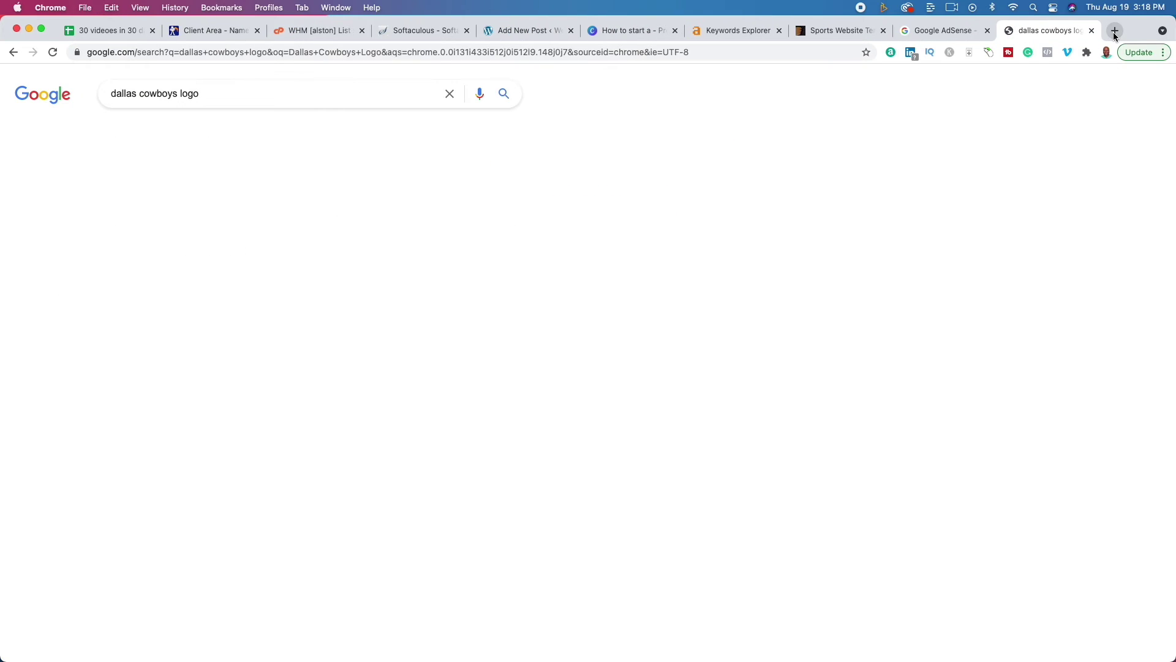
scroll(698, 248, down, 4)
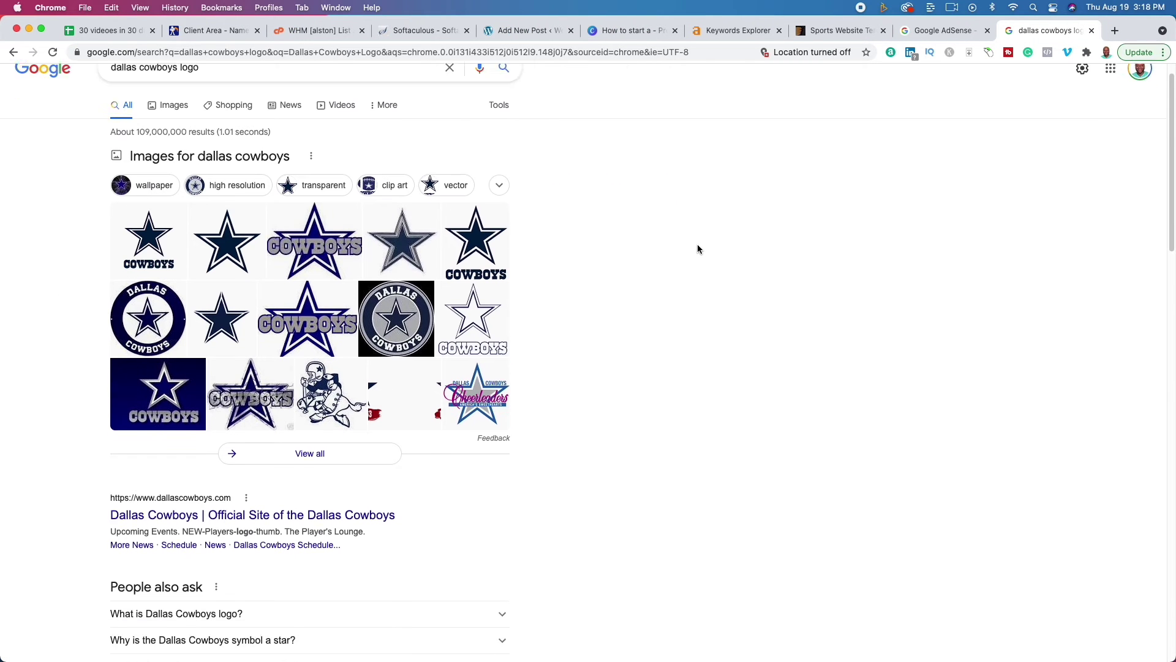
scroll(698, 248, down, 4)
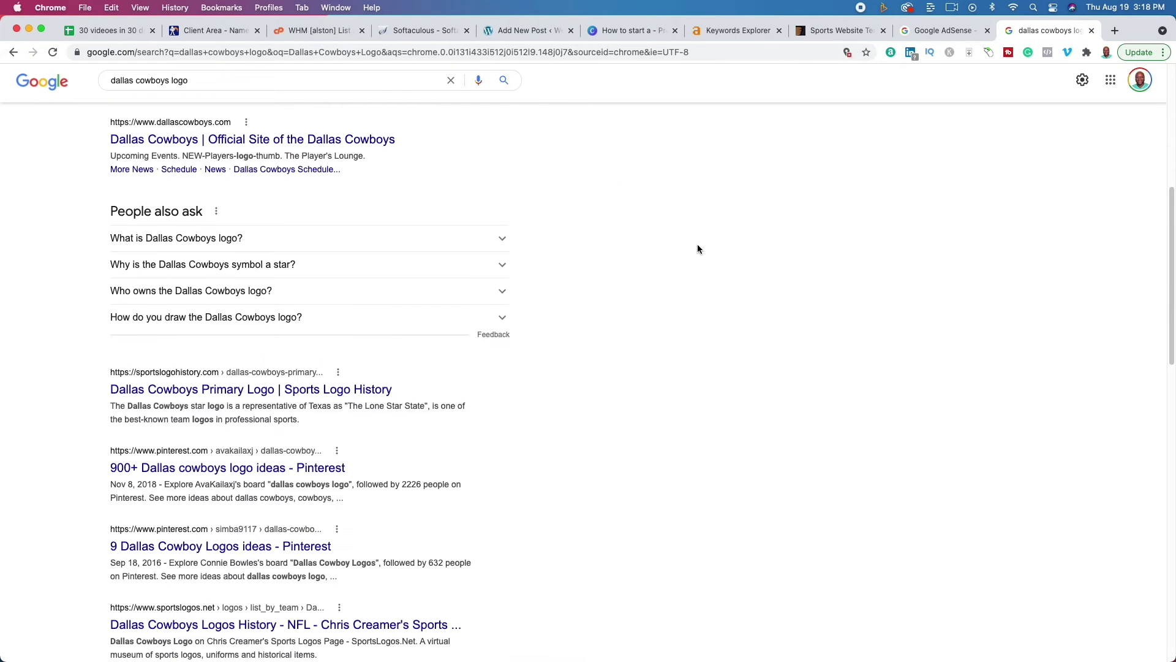
scroll(697, 248, down, 4)
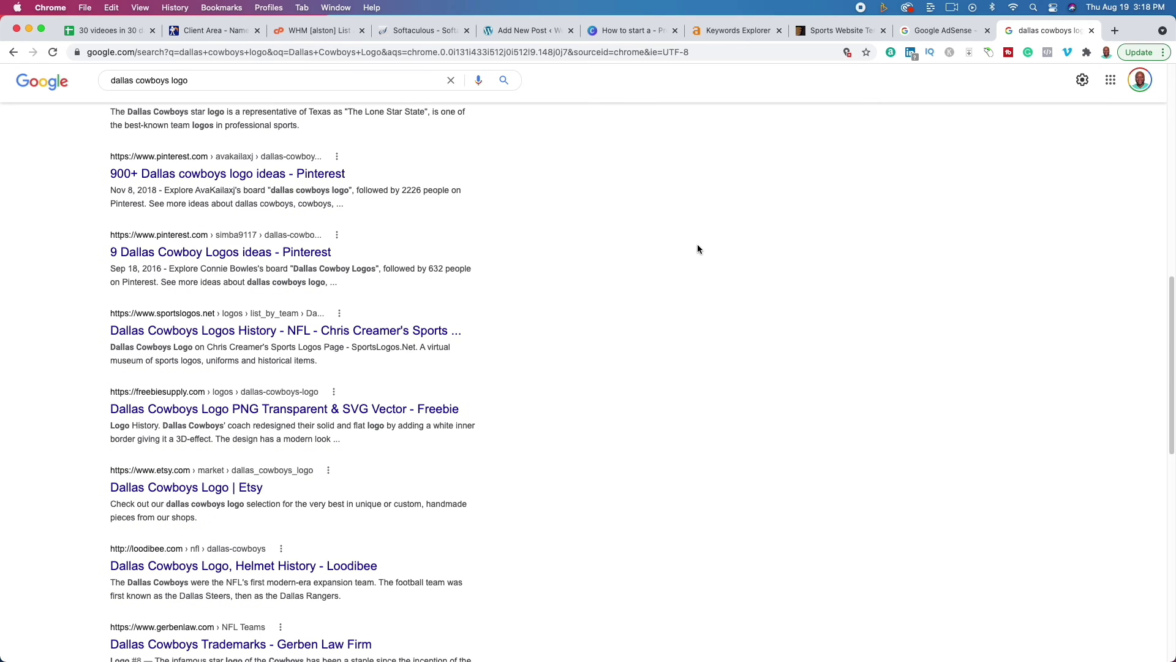
scroll(697, 249, down, 2)
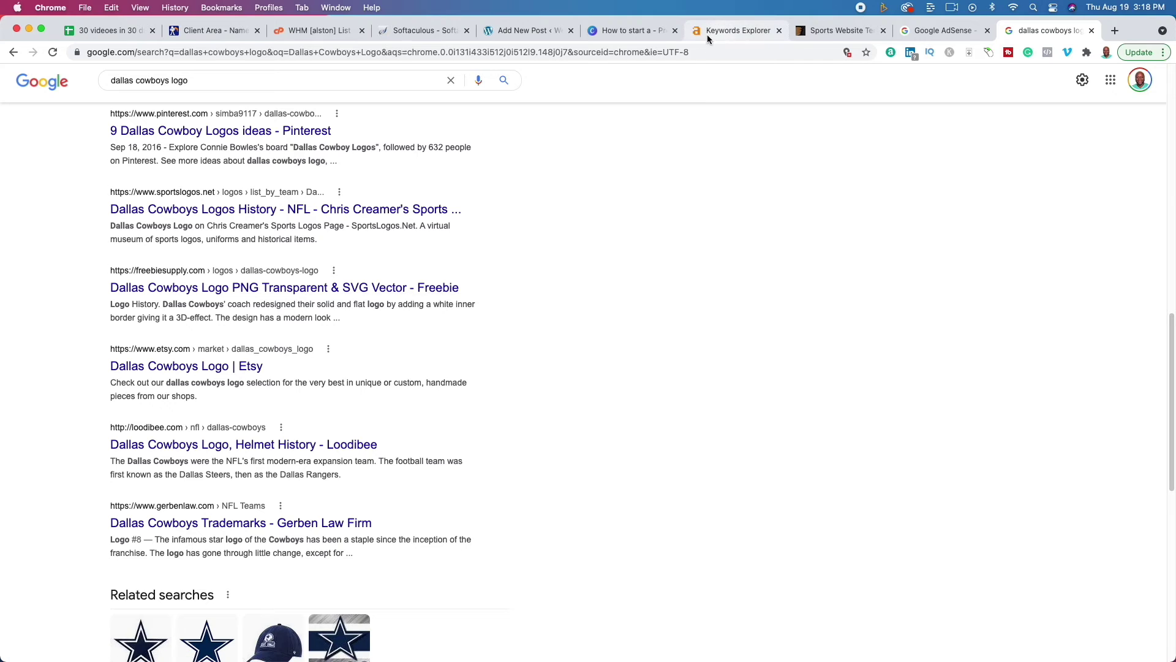
Back in the post editor, outline the body with separate paragraphs "WHo", "what", "when", "where", "why" and "and"
click(496, 37)
click(382, 218)
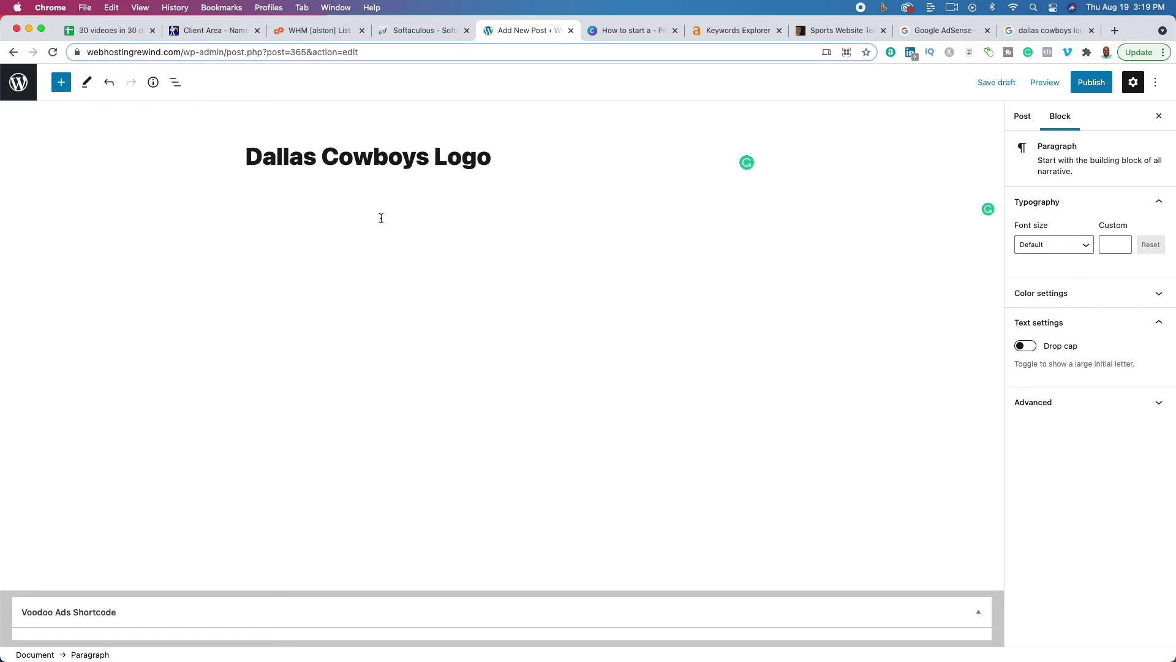
text(WHo)
key(Return)
text(what)
key(Return)
text(when)
key(Return)
text(where)
key(Return)
text(why)
key(Return)
text(a=)
key(BackSpace)
key(BackSpace)
text(and)
key(Return)
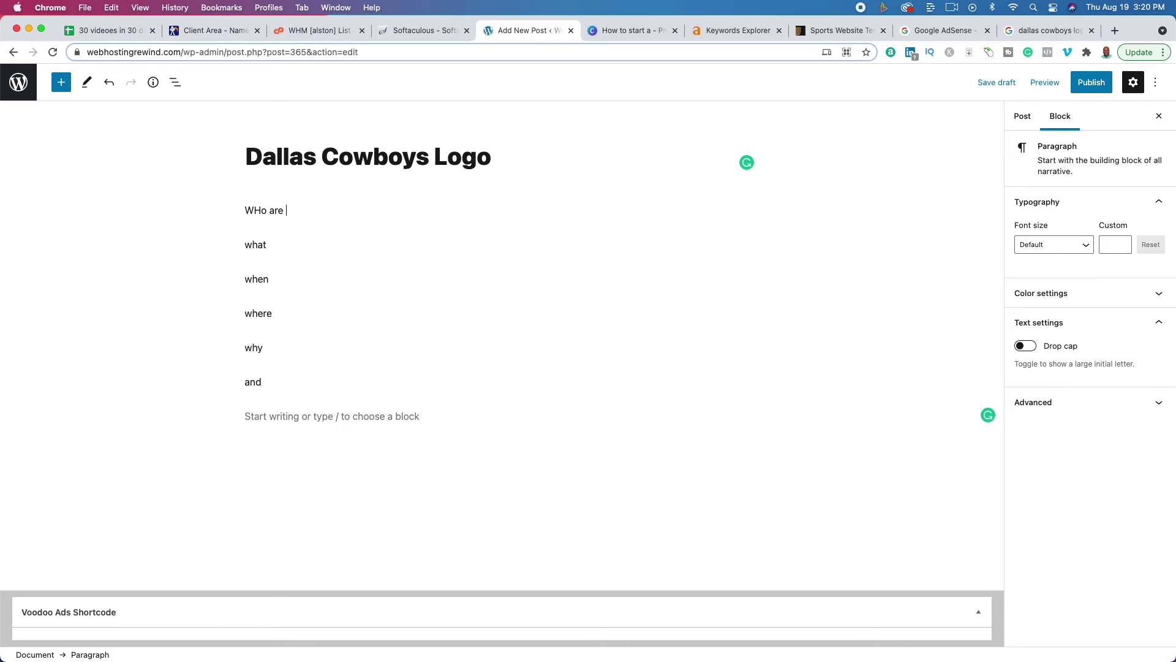
Extend the first outline line to read "WHo are the dallas cow" and convert that paragraph into a heading
text(the dallas cow)
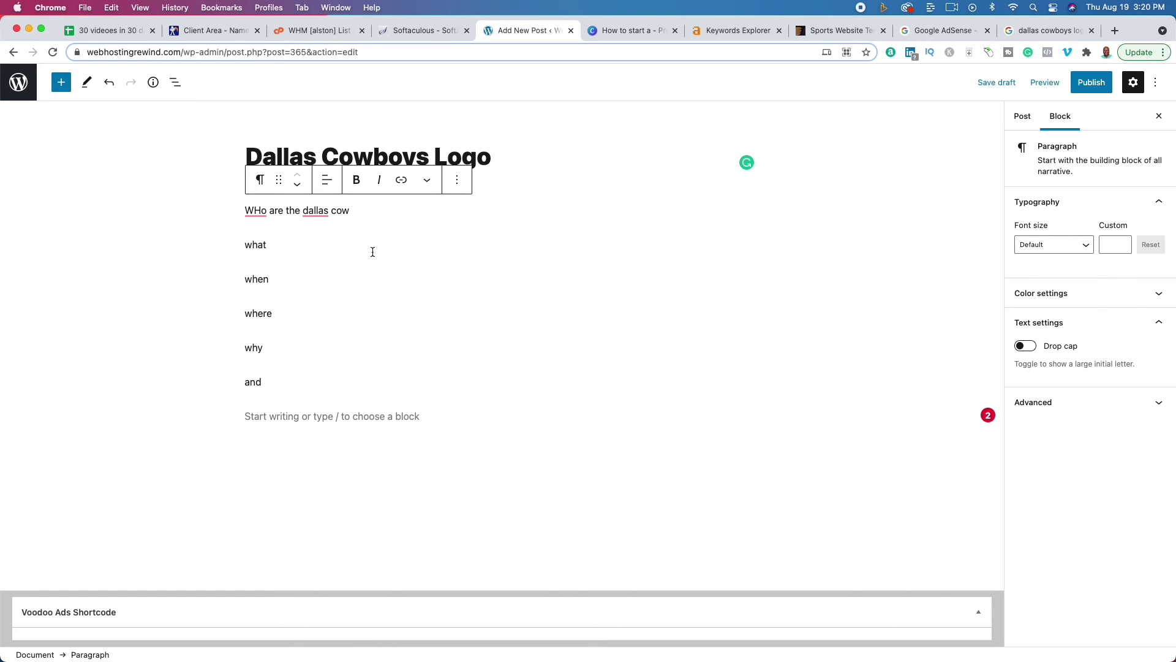
click(261, 181)
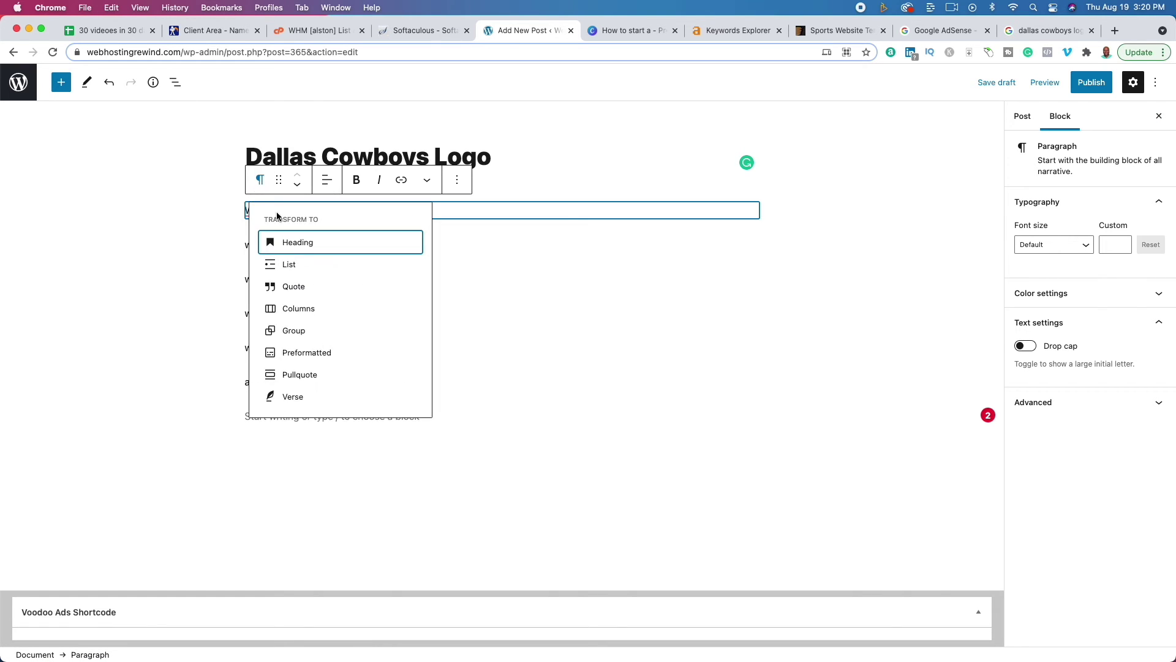
click(295, 242)
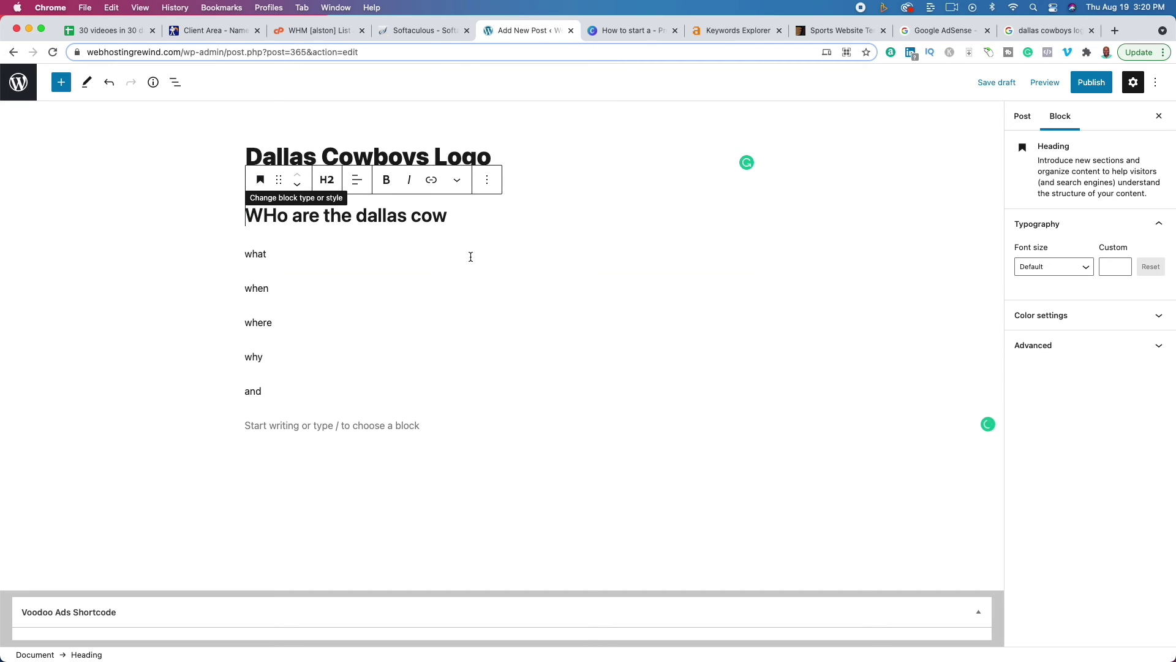
Add a new paragraph directly below the heading with the text "The Dallas"
click(469, 222)
key(Return)
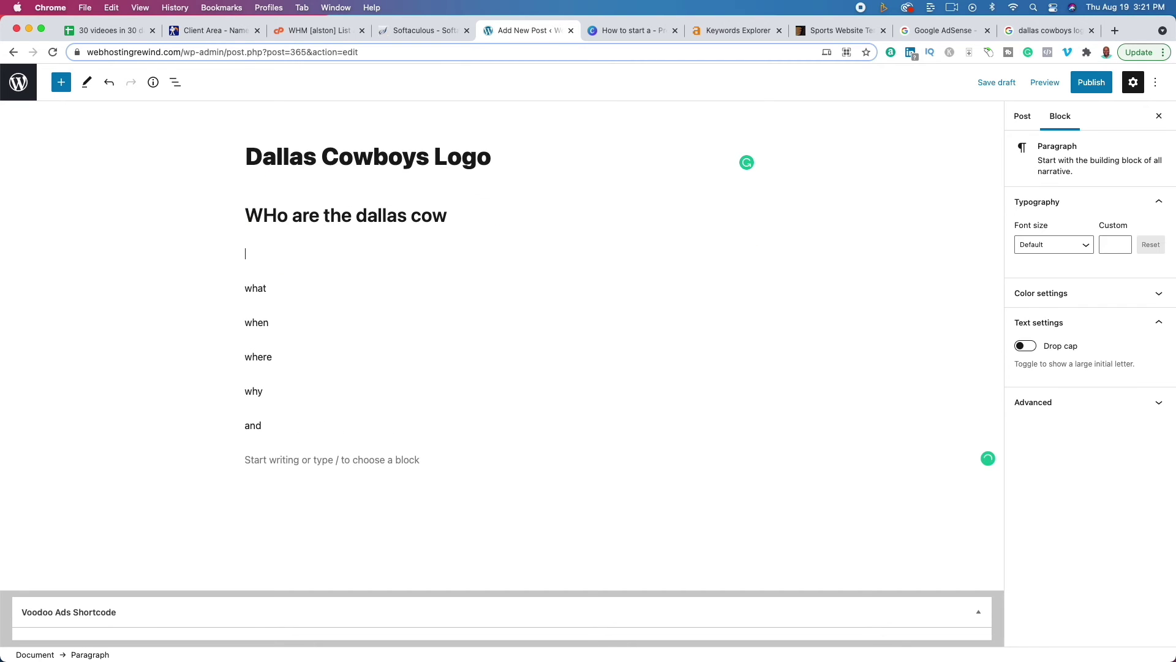
text(The Dallass)
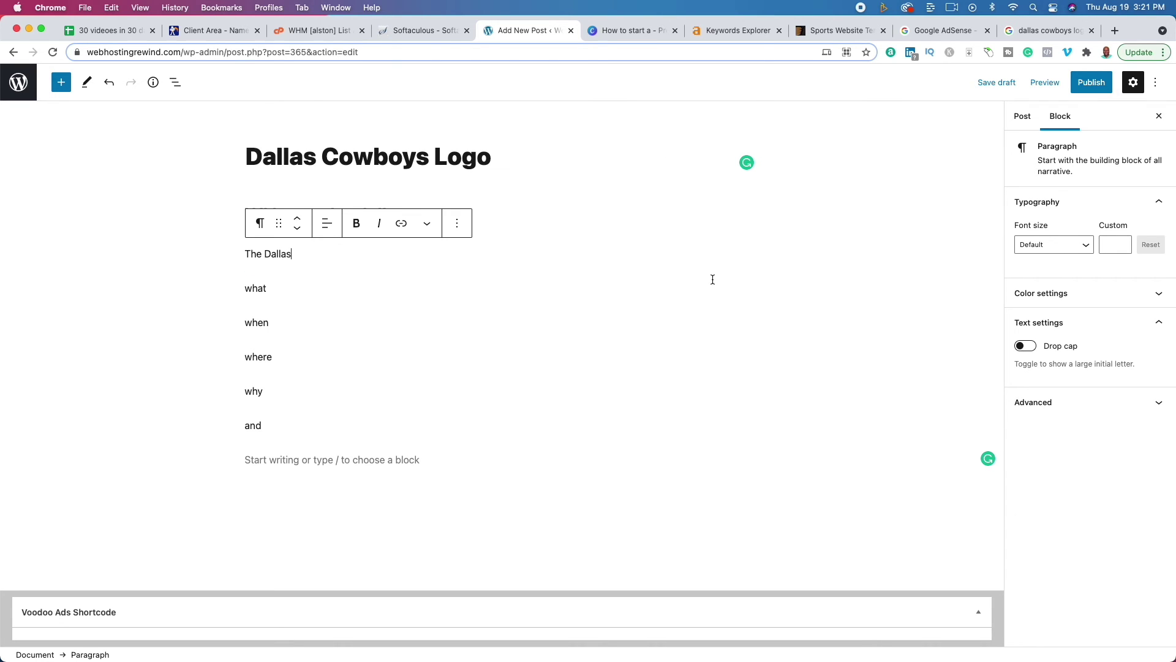
Switch to the Canva presentation and view the fourth slide, which lists steps 9 to 12
click(638, 31)
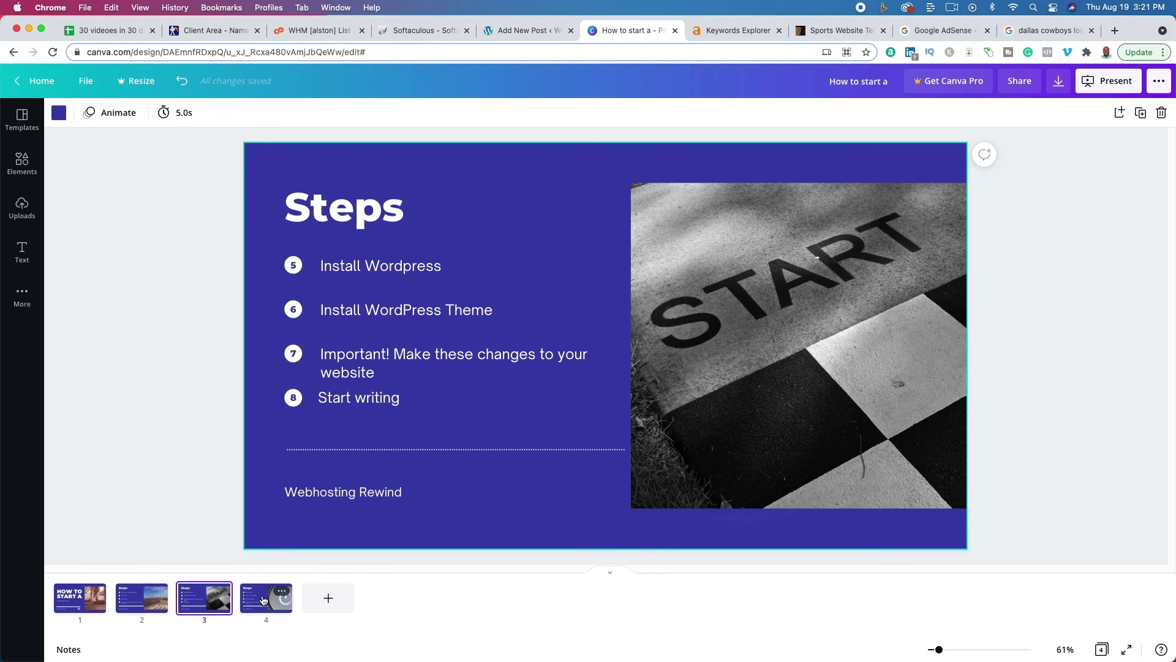
click(295, 591)
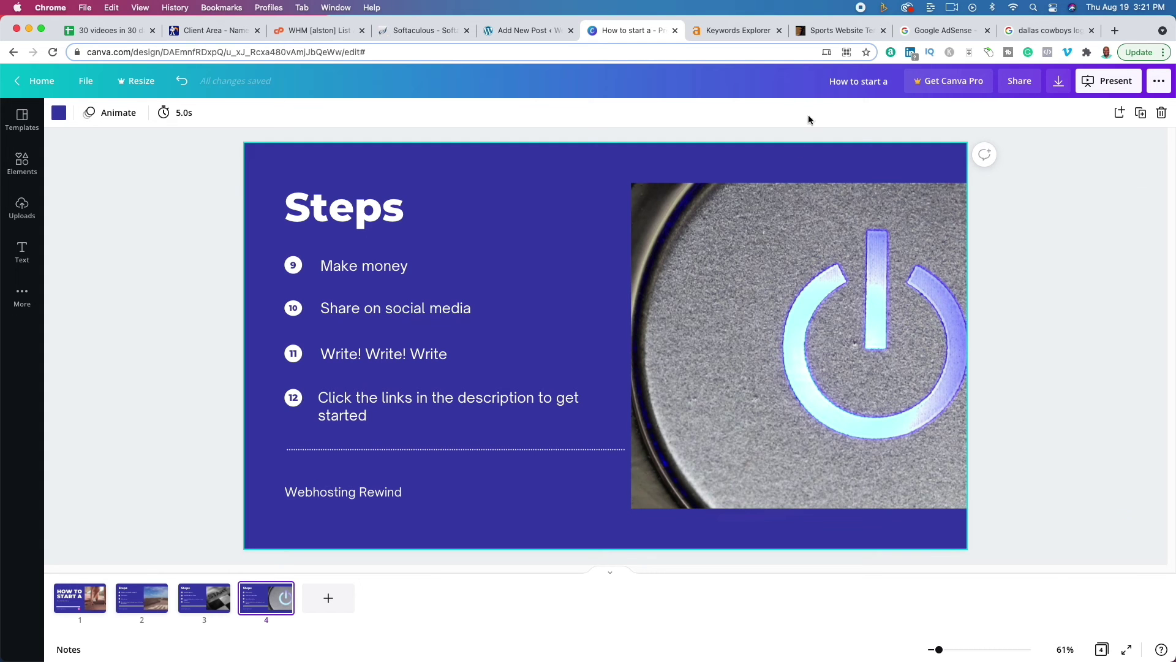
Revisit the Ahrefs keyword list and skim the sports theme listings on ThemeForest
click(731, 31)
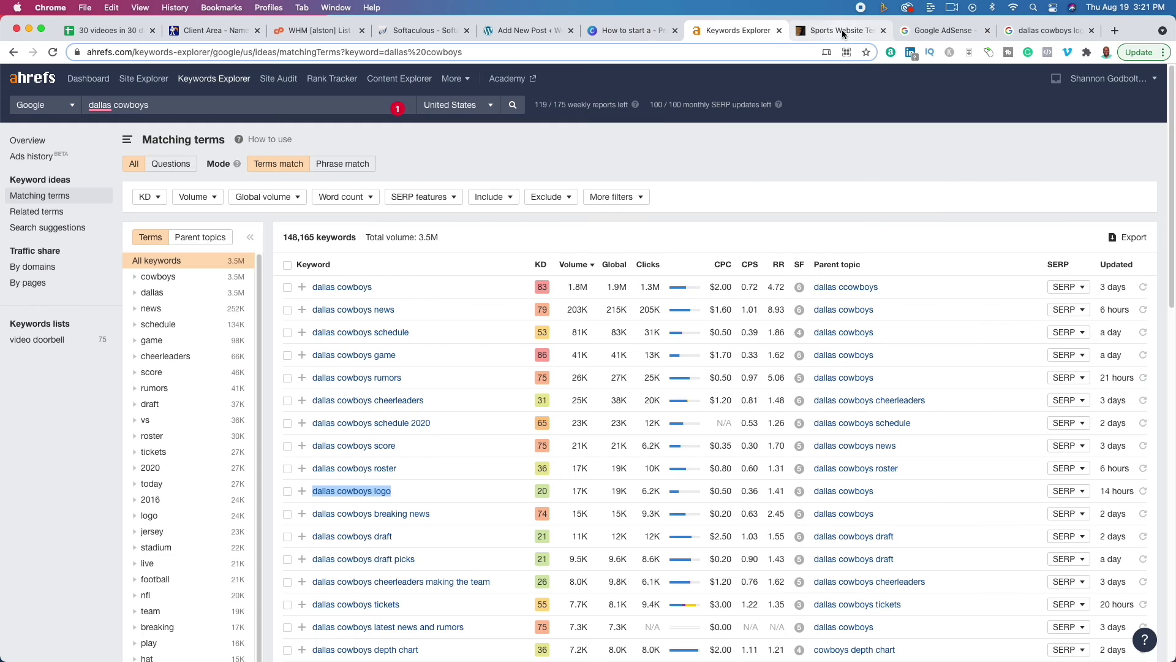
click(842, 31)
scroll(949, 416, up, 3)
scroll(949, 416, down, 20)
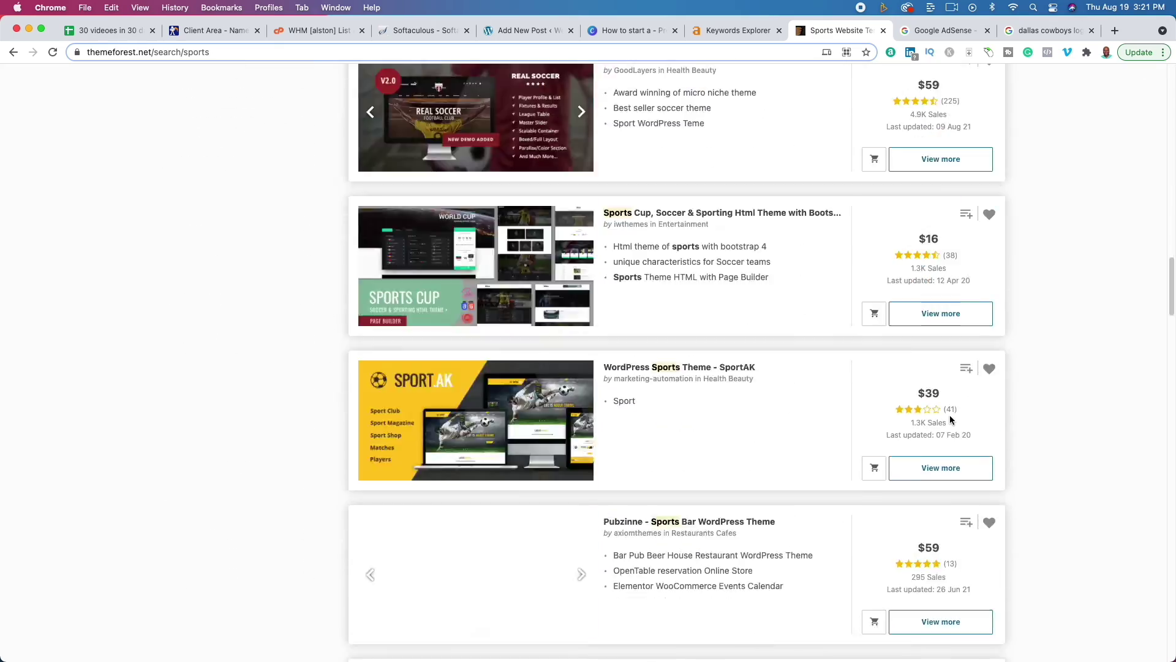
scroll(949, 415, up, 20)
Return to the Google results for the logo keyword and search for "dallas cowboys vlog" instead
click(1048, 31)
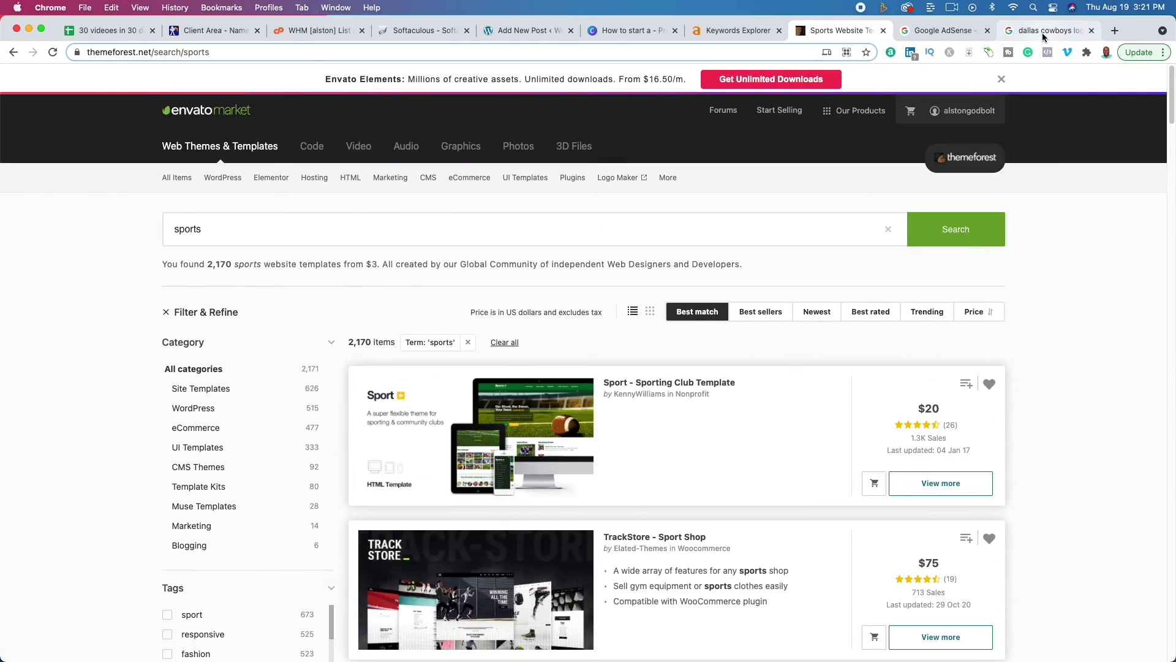
scroll(410, 422, up, 10)
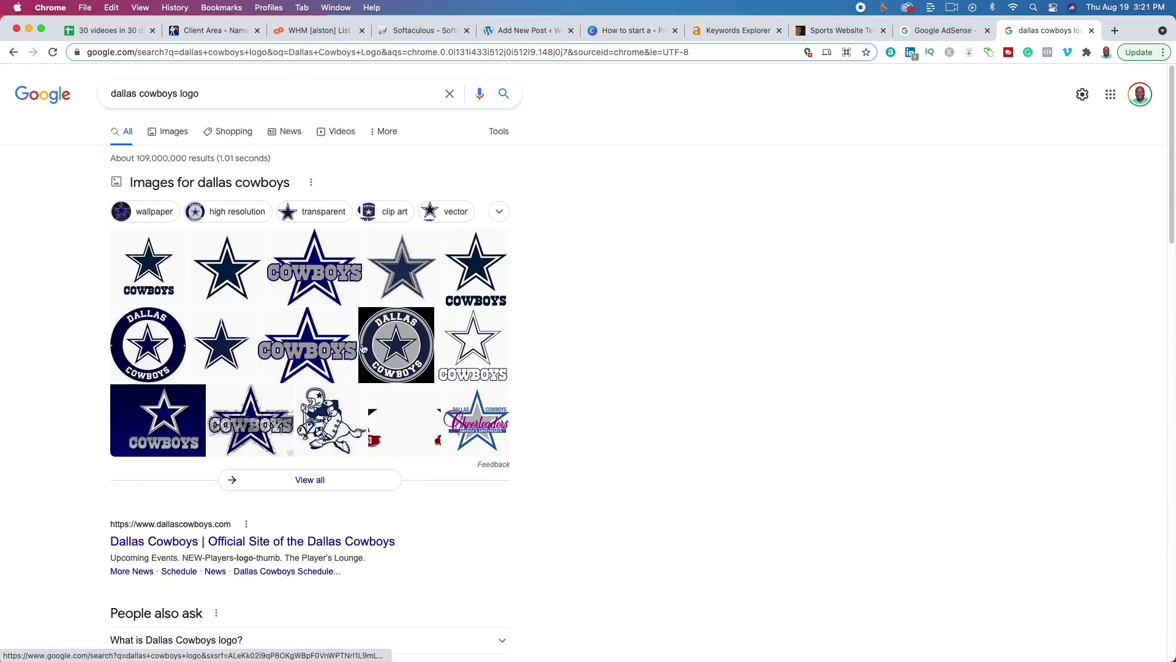
triple_click(295, 92)
text(dall)
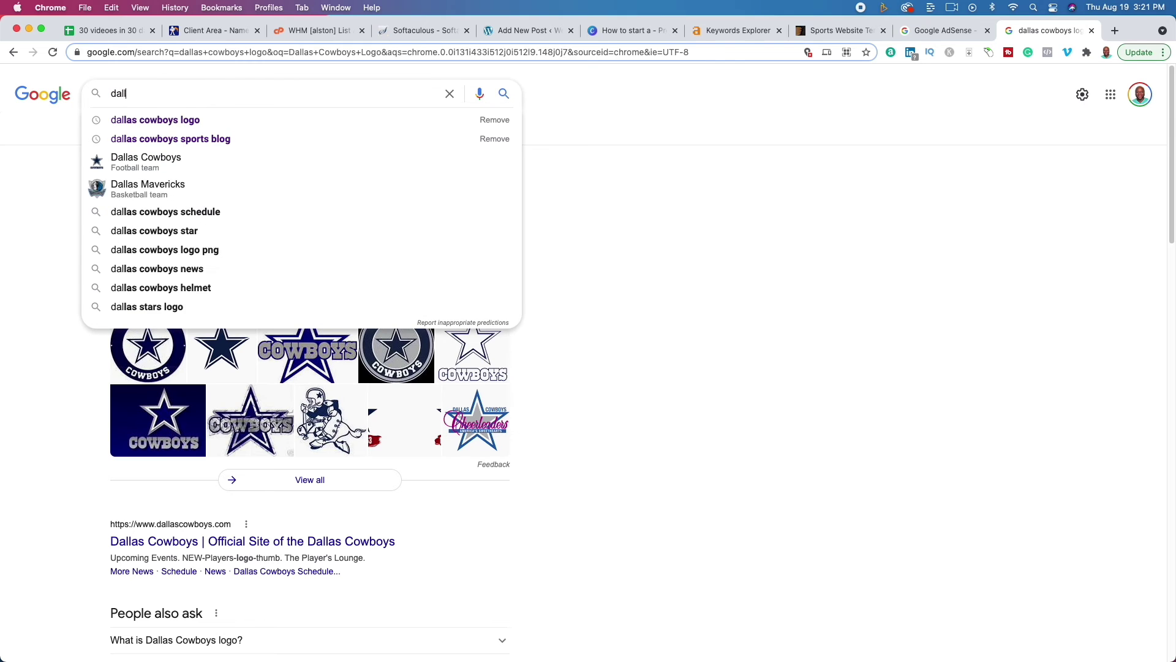
text(as cowboys )
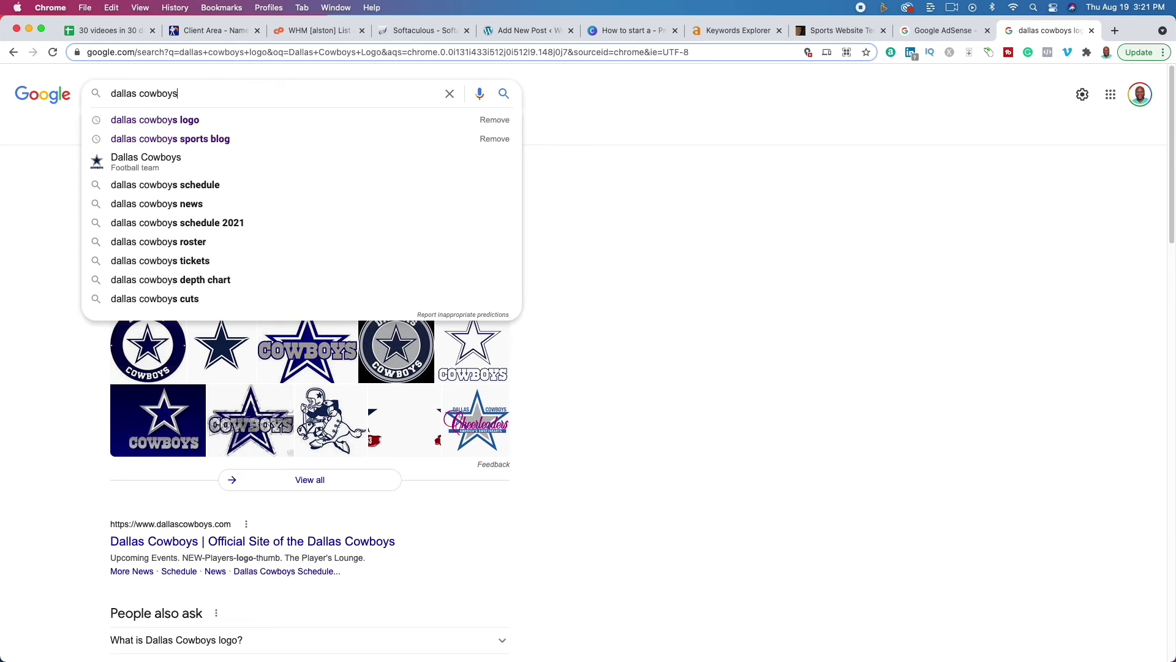
text(vlog)
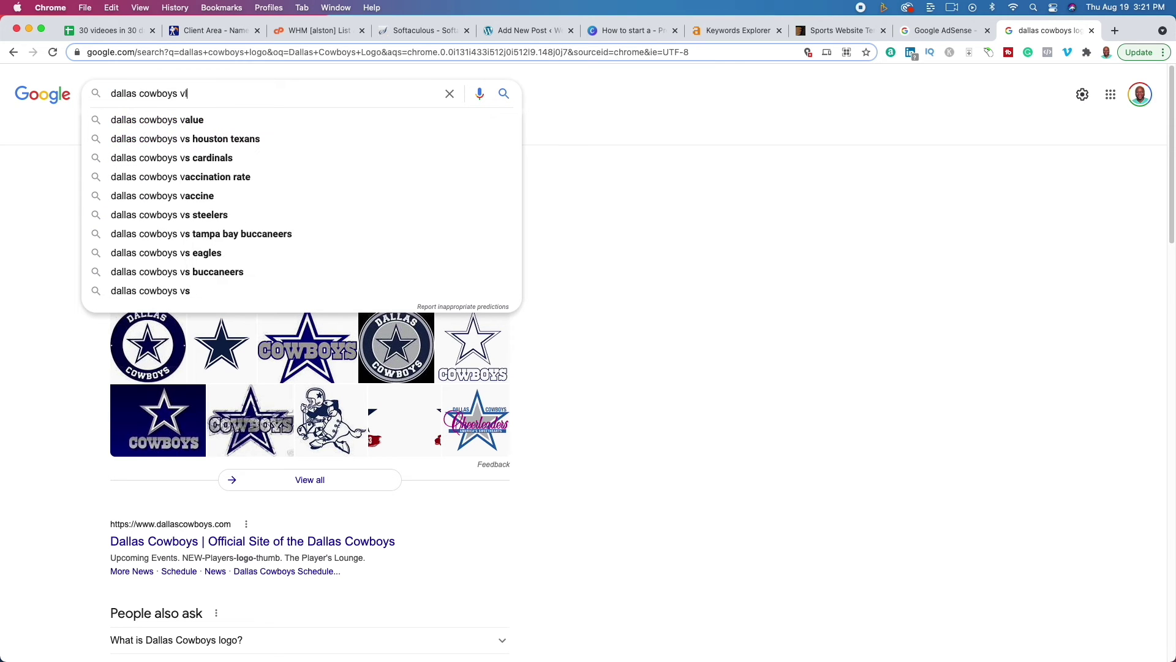
key(Return)
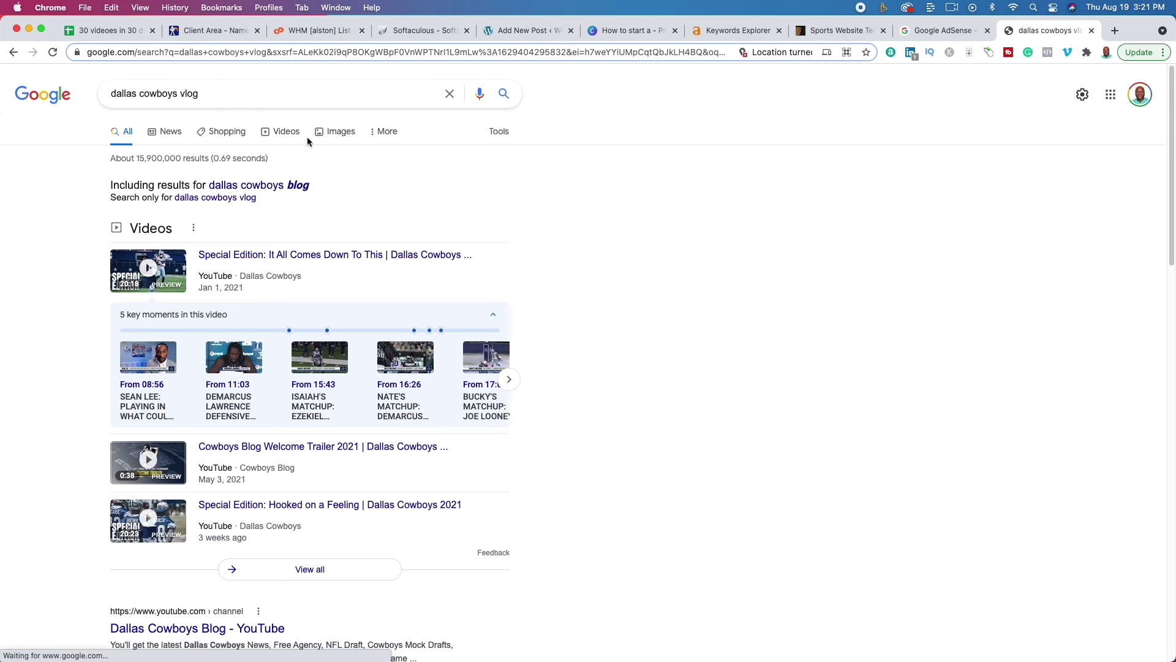
Look through the search results for Dallas Cowboys blogs and open the Blogging The Boys fan community site
scroll(346, 392, down, 6)
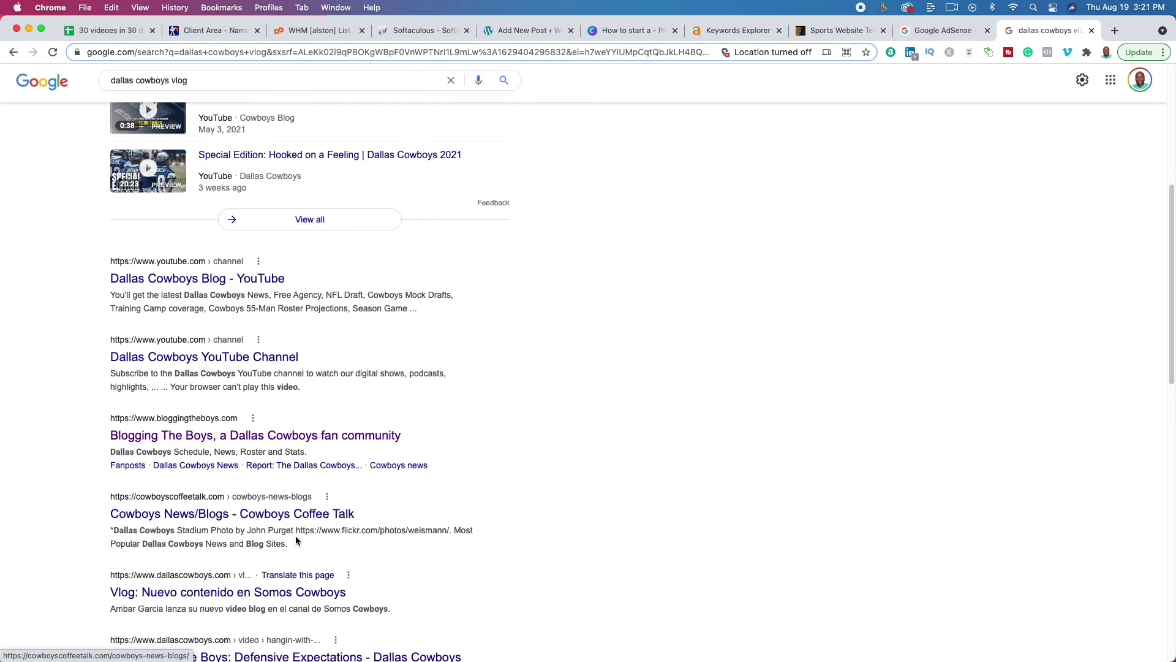
scroll(295, 536, up, 3)
scroll(296, 538, down, 9)
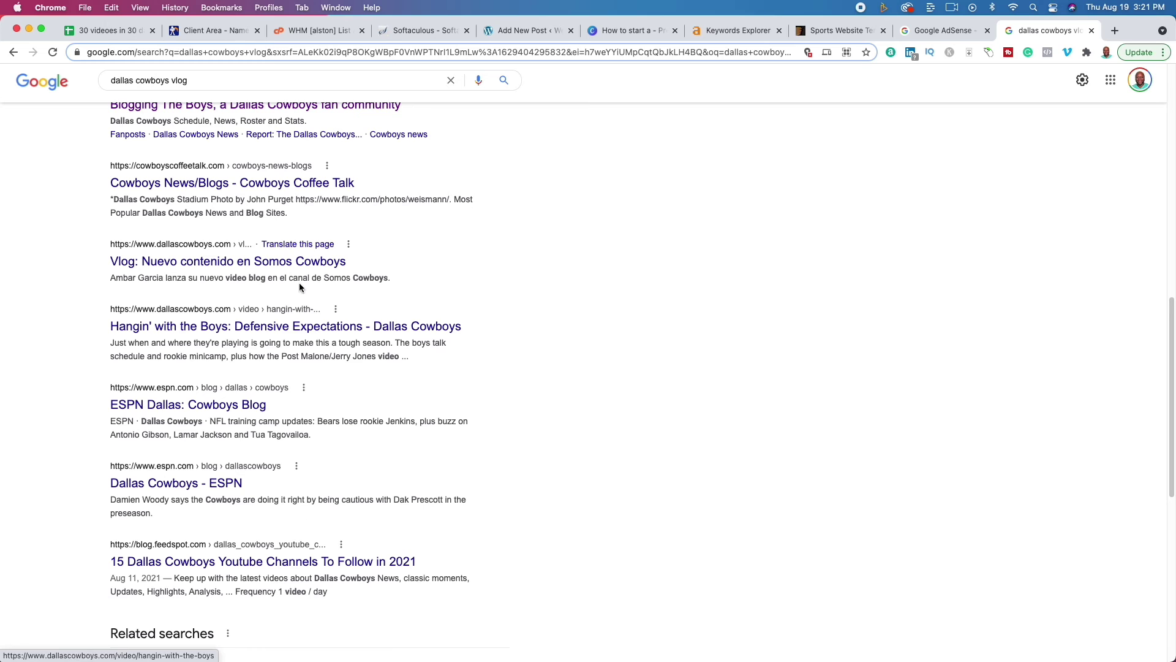
scroll(298, 380, up, 3)
scroll(322, 376, up, 2)
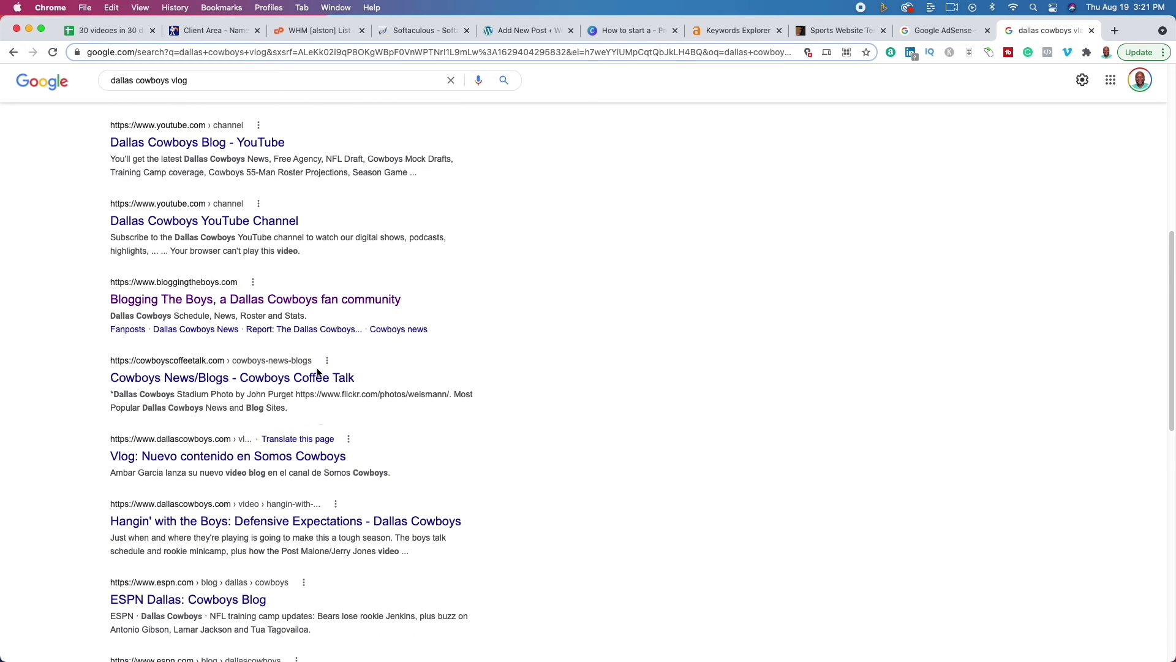
click(307, 313)
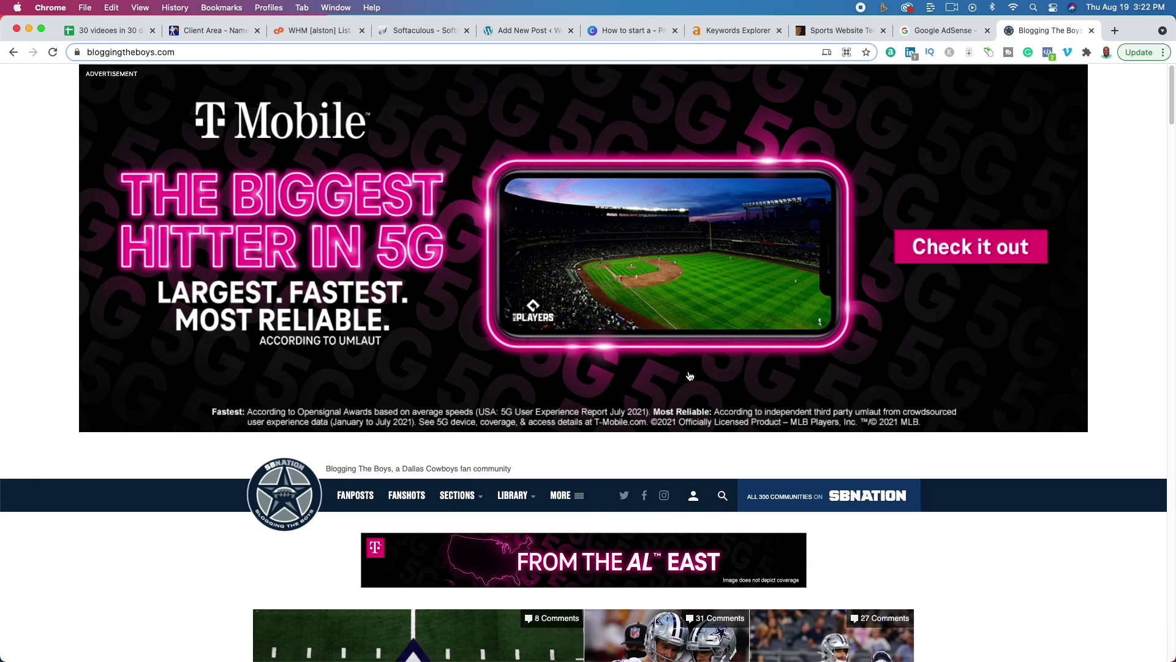
Examine the Blogging The Boys homepage for its article list and the adverts placed around it
scroll(601, 380, down, 15)
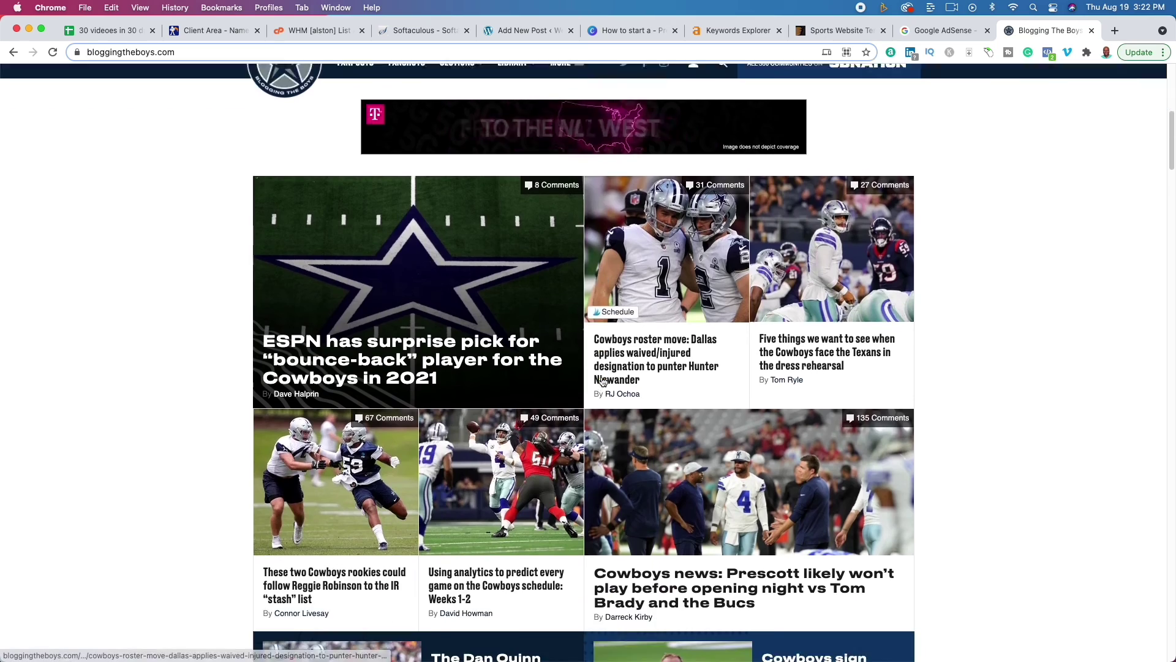
scroll(601, 380, down, 17)
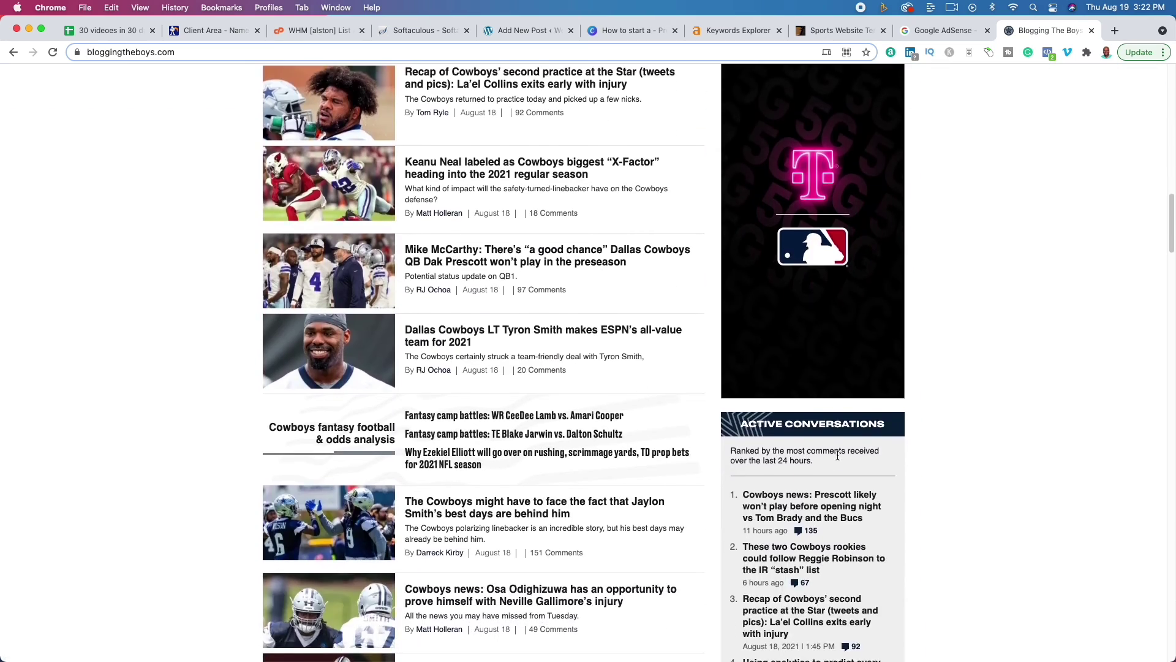
scroll(701, 450, down, 5)
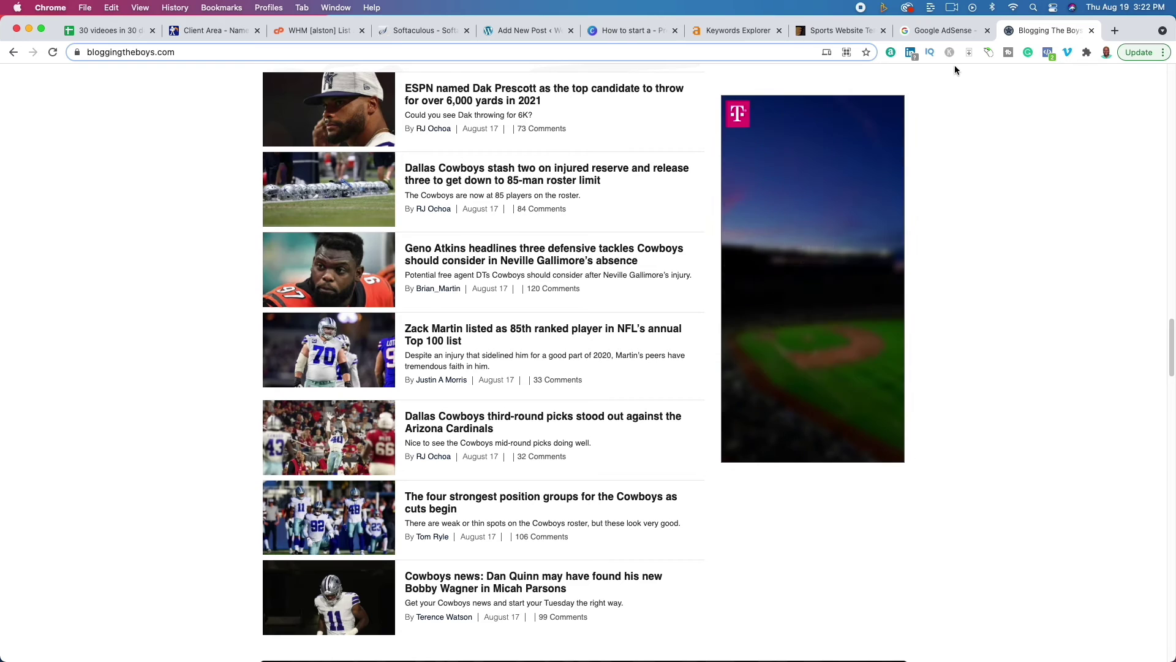
View the Google AdSense start page, and return to Blogging The Boys to review its articles, fan shop and sidebar
click(949, 32)
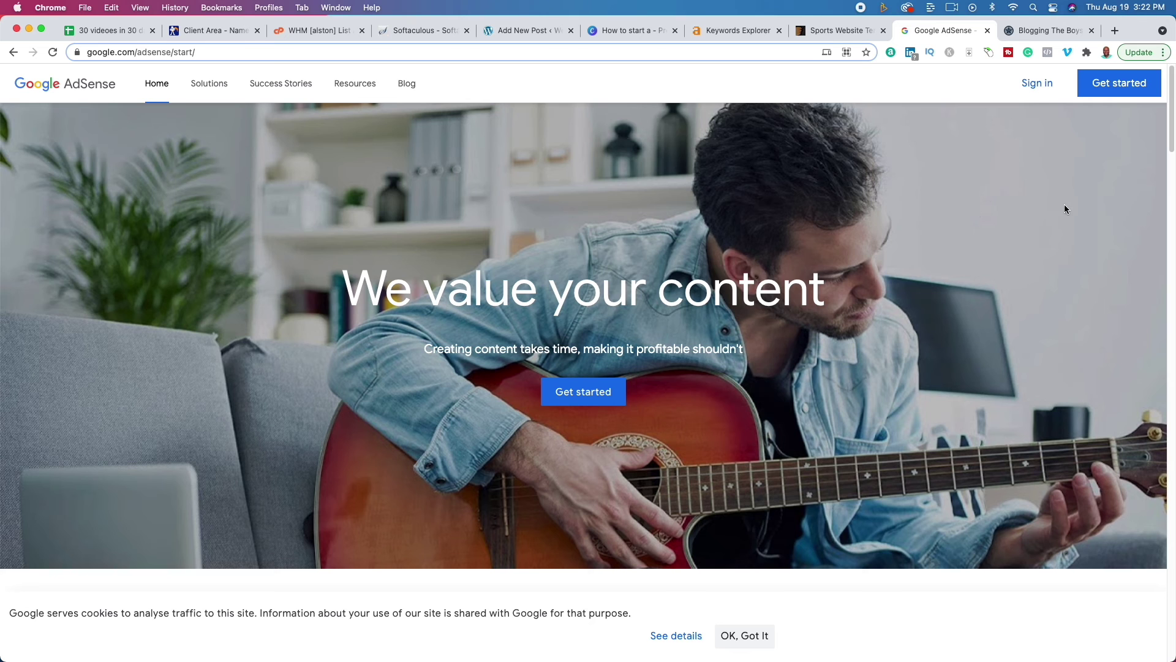
click(1035, 33)
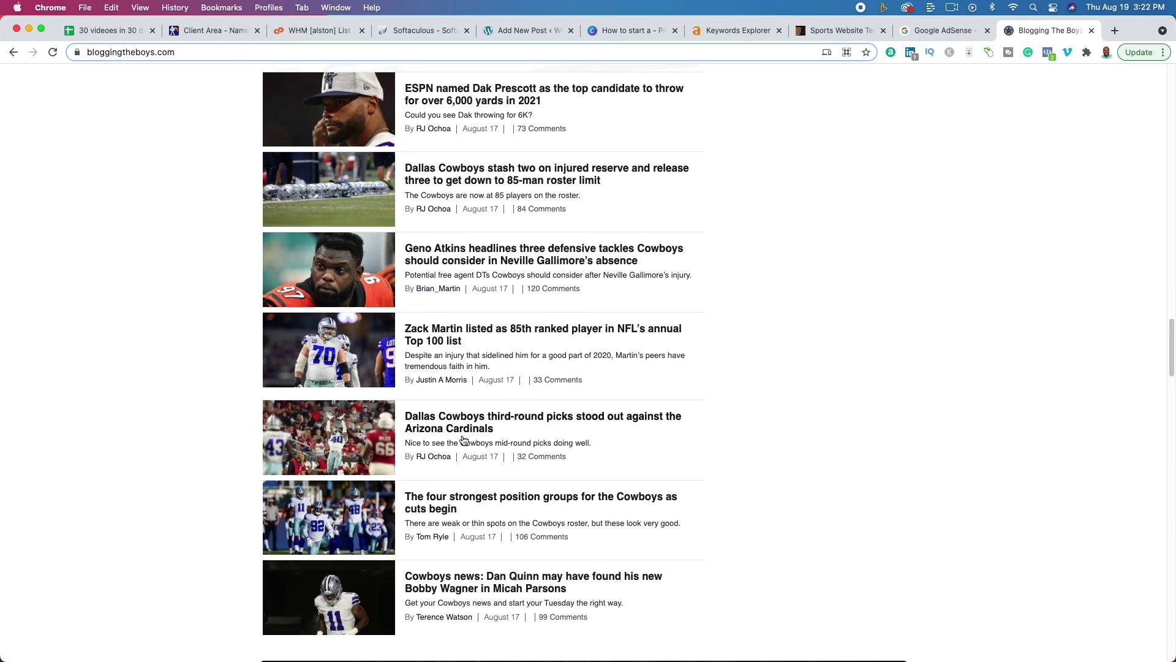
scroll(649, 479, down, 8)
scroll(655, 476, up, 8)
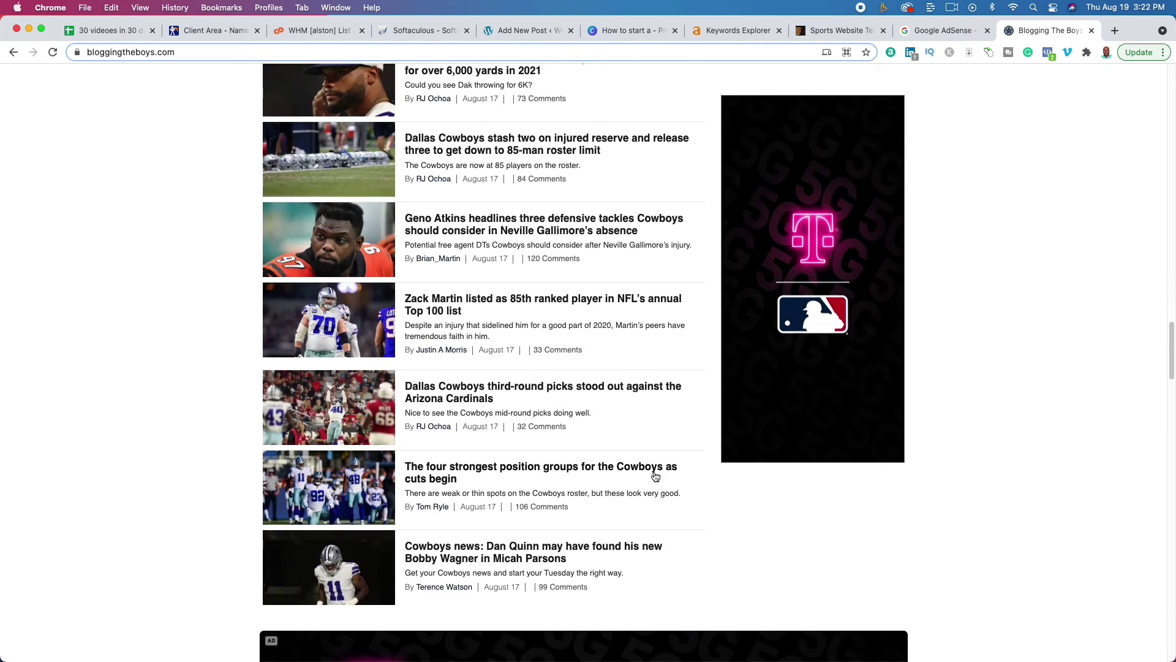
scroll(655, 476, up, 8)
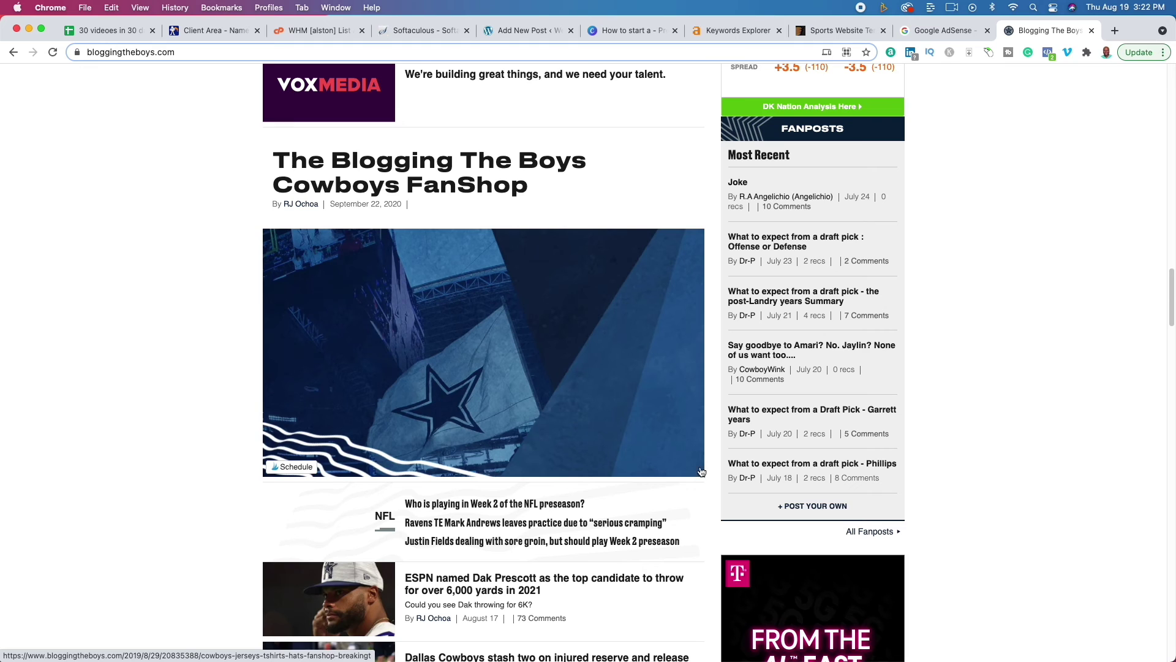
scroll(793, 494, up, 1)
scroll(792, 494, up, 3)
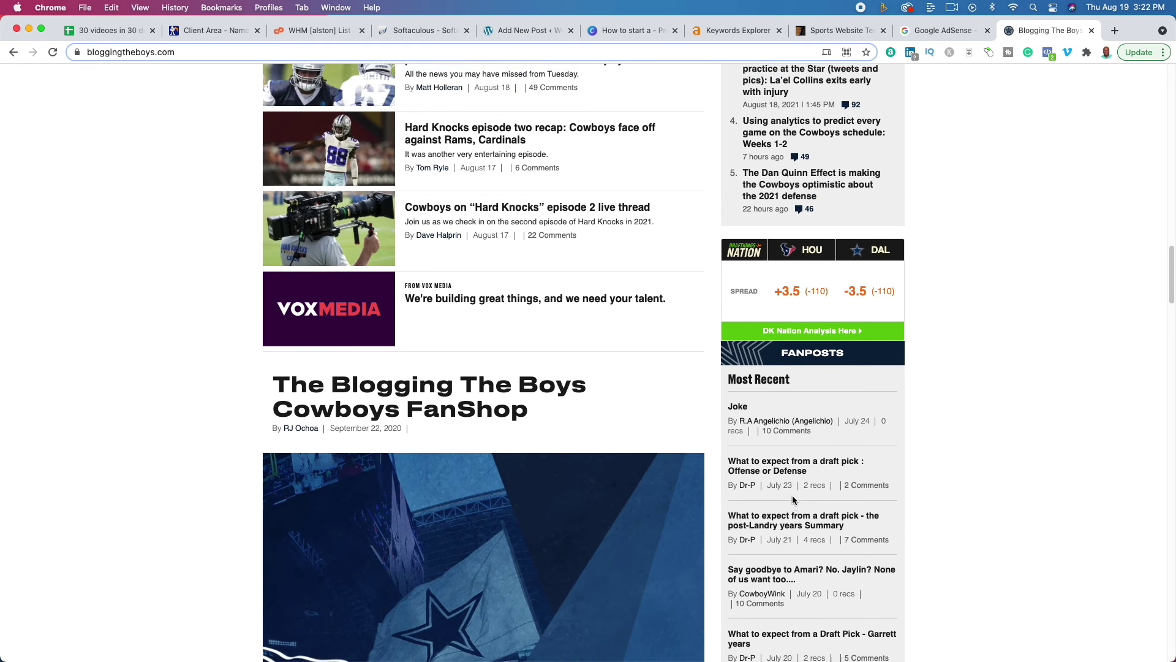
scroll(792, 494, up, 10)
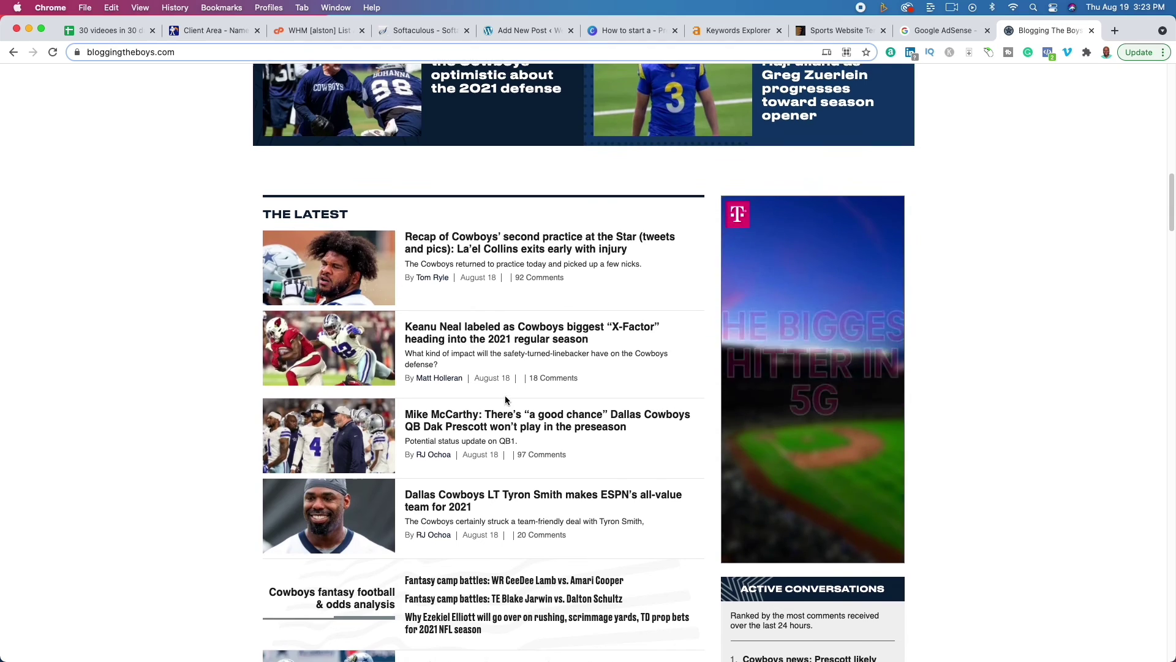
scroll(506, 400, up, 10)
Examine the Blogging The Boys homepage again from the featured stories down to the banner advert below the articles
scroll(506, 401, down, 8)
scroll(506, 400, down, 4)
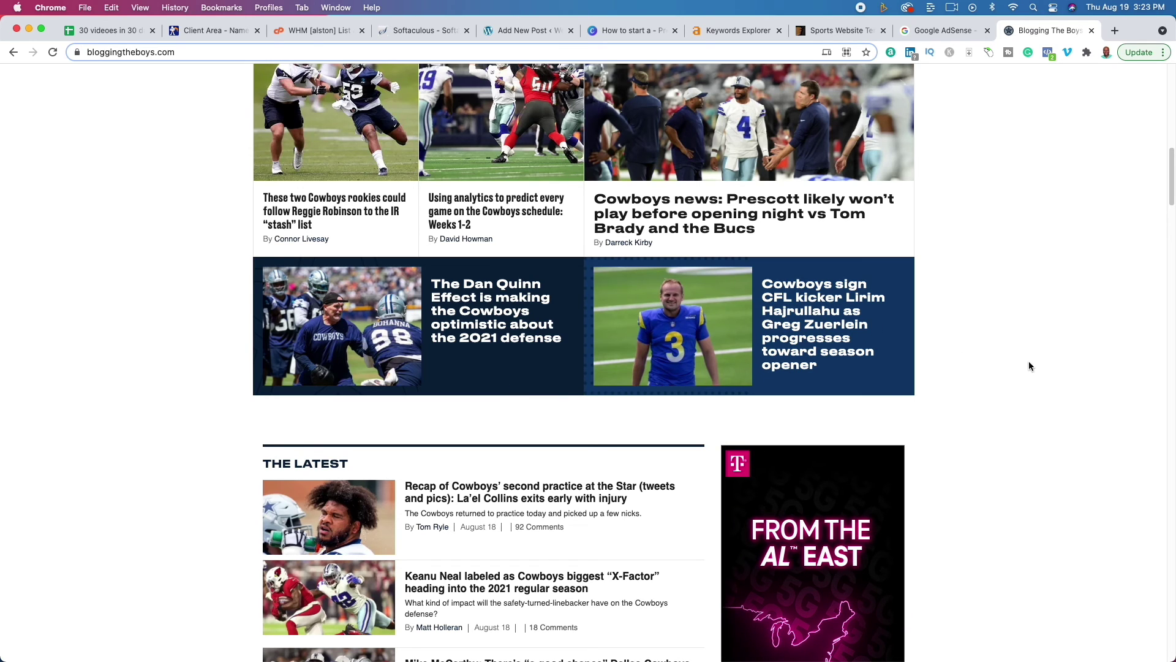
scroll(988, 412, down, 4)
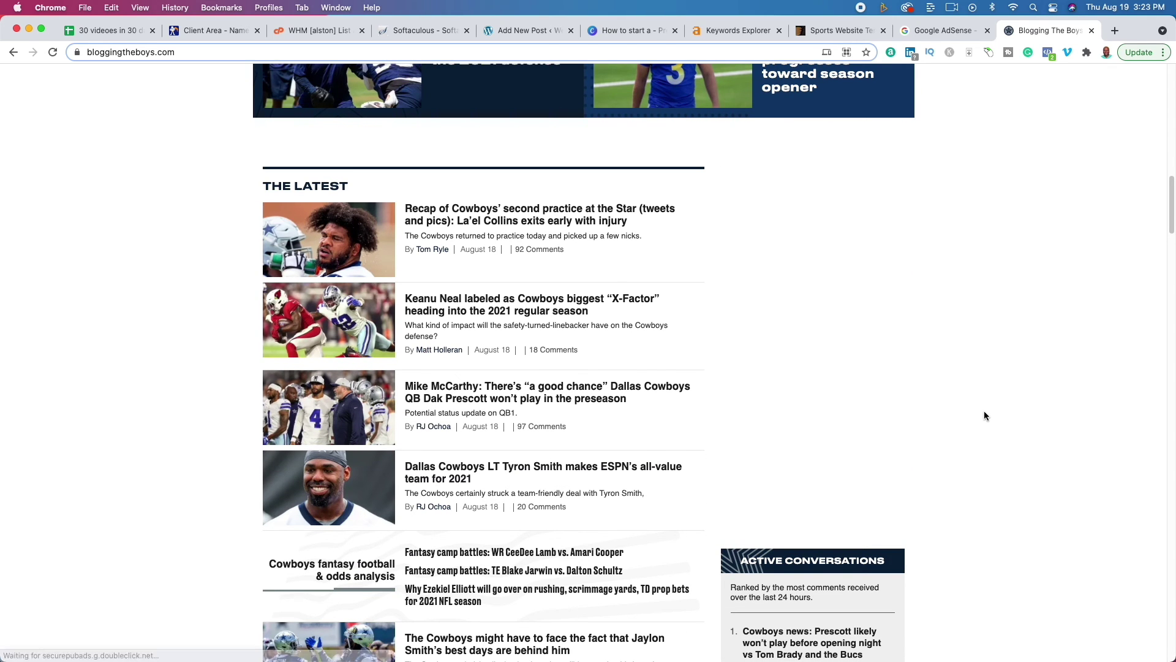
scroll(983, 415, down, 1)
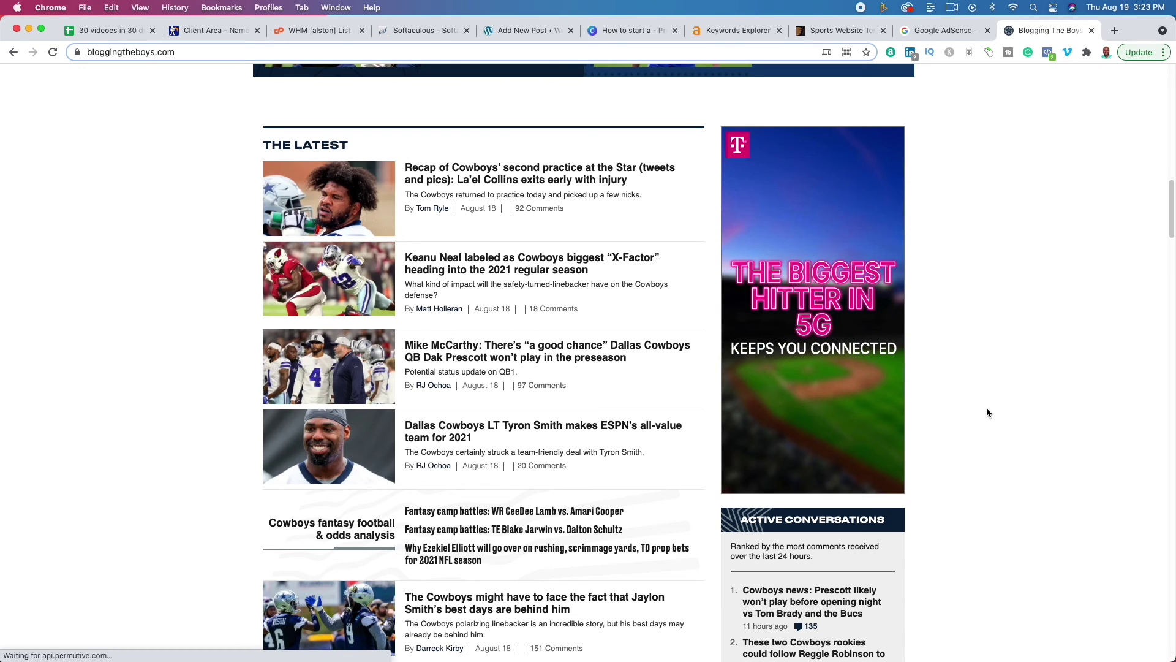
scroll(999, 414, down, 3)
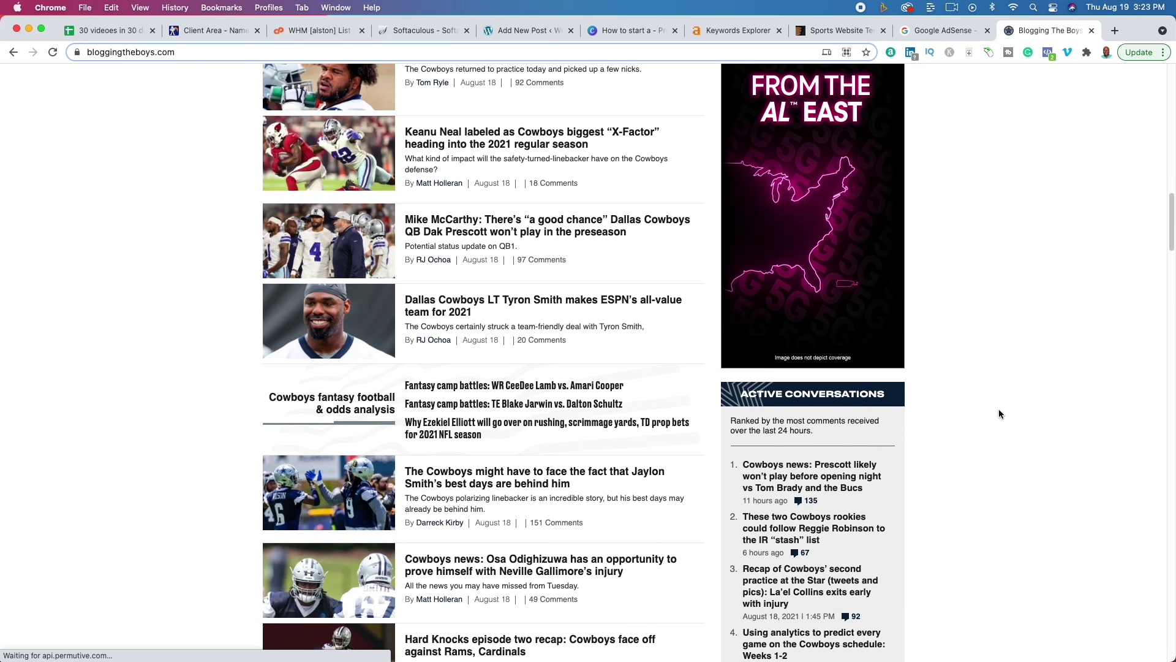
scroll(999, 414, down, 3)
scroll(999, 413, down, 3)
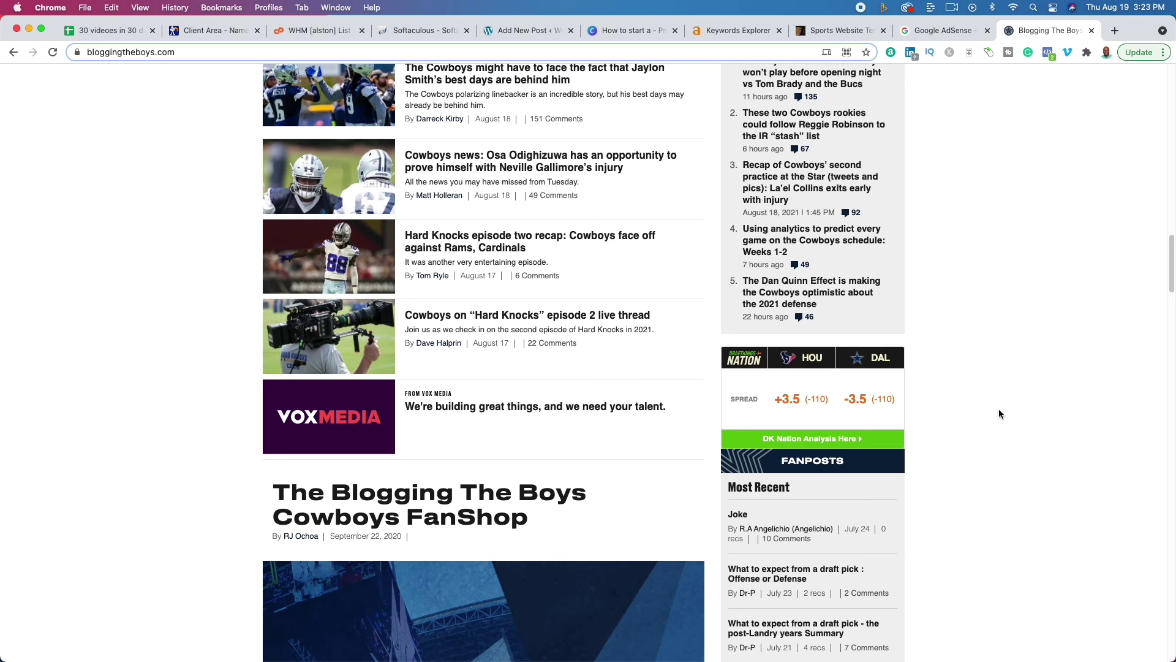
scroll(999, 414, down, 8)
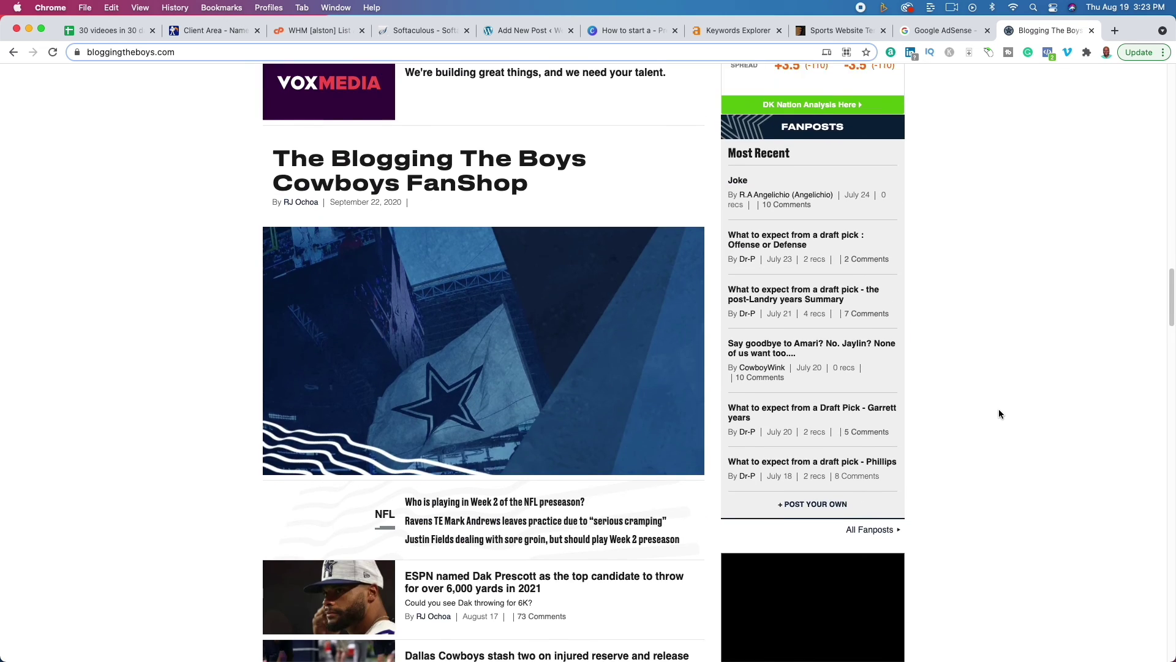
scroll(999, 414, down, 20)
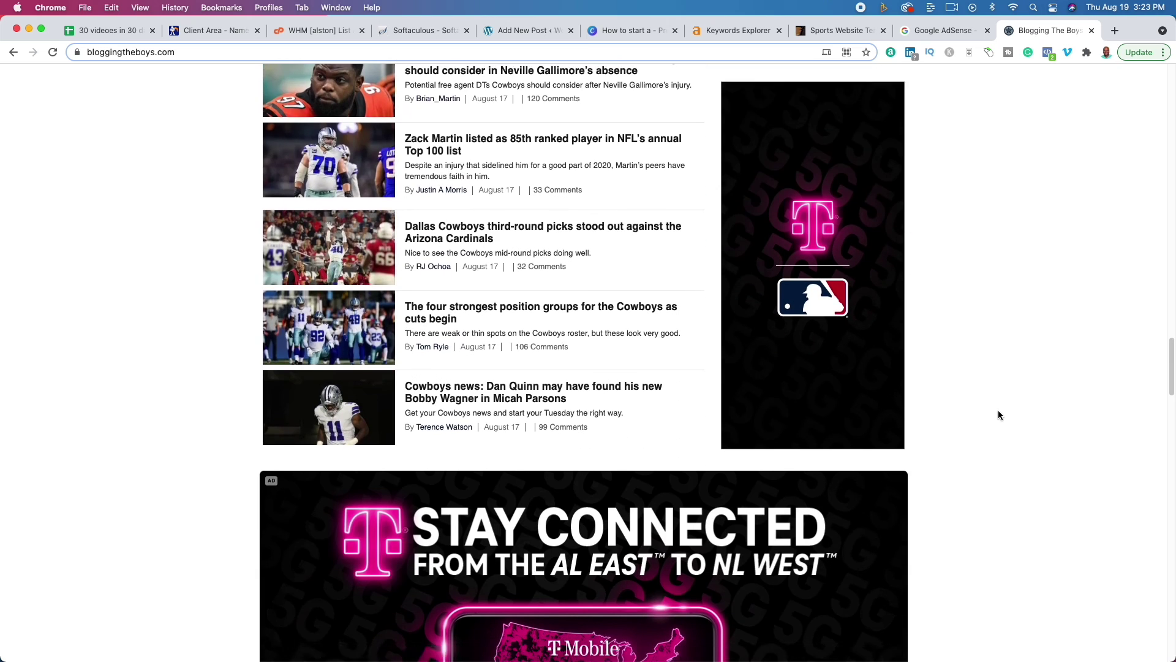
Review the lower article list, fanshots and fan shop on Blogging The Boys, and go back up to the featured stories
scroll(998, 415, down, 1)
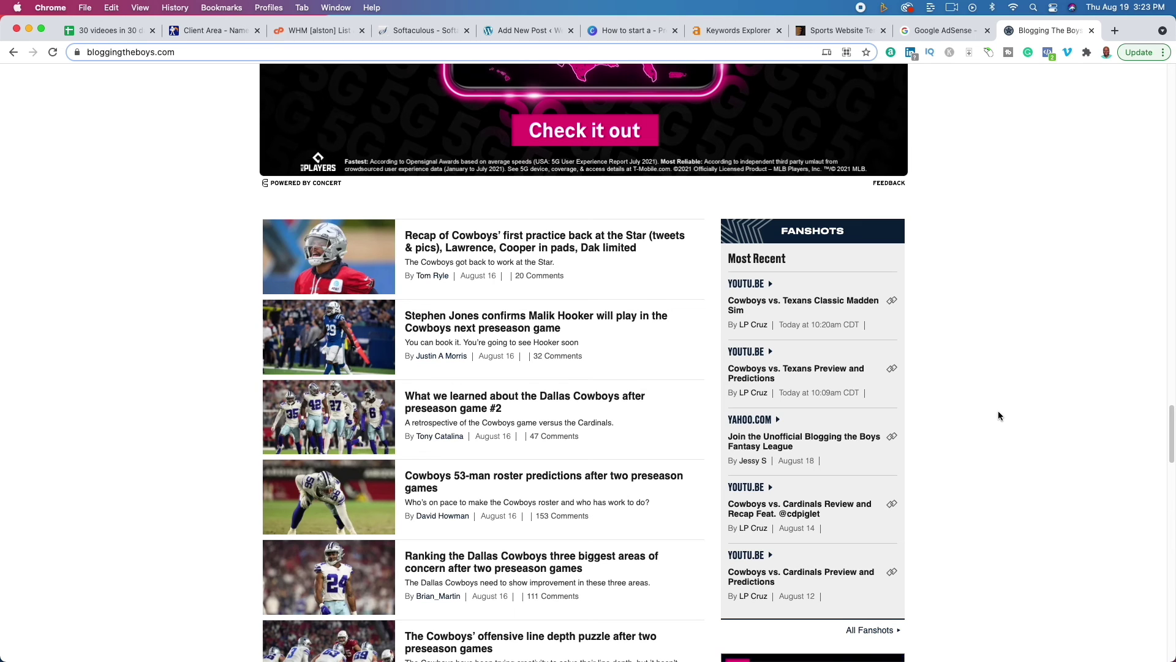
scroll(998, 411, up, 15)
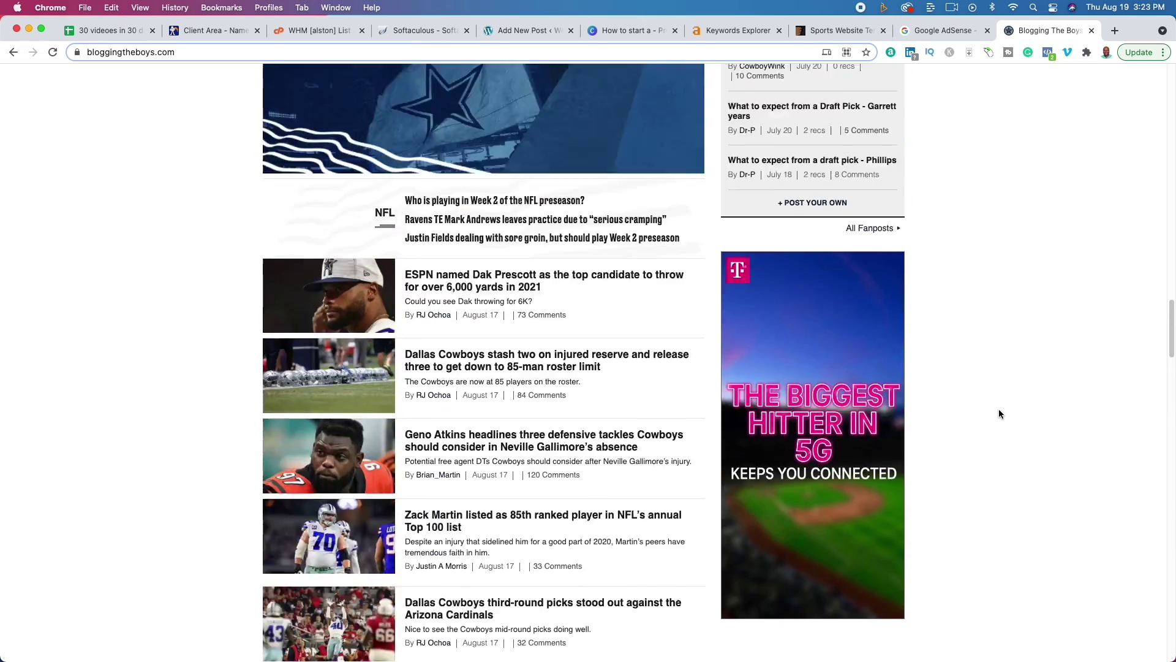
scroll(1036, 396, up, 8)
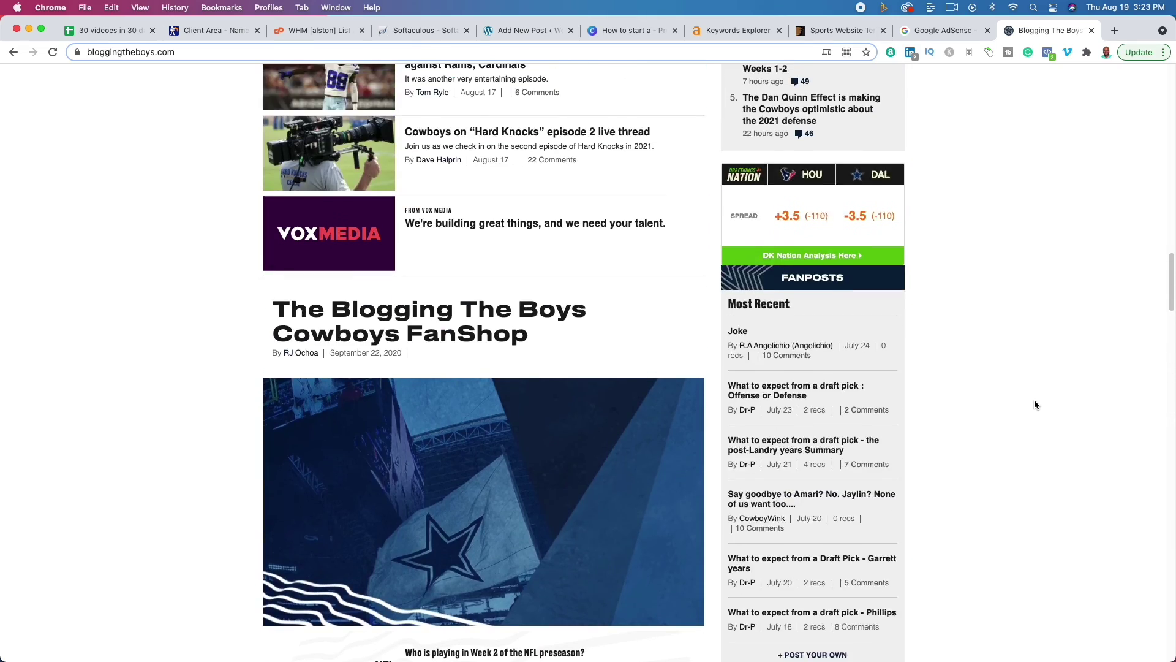
scroll(1034, 409, up, 10)
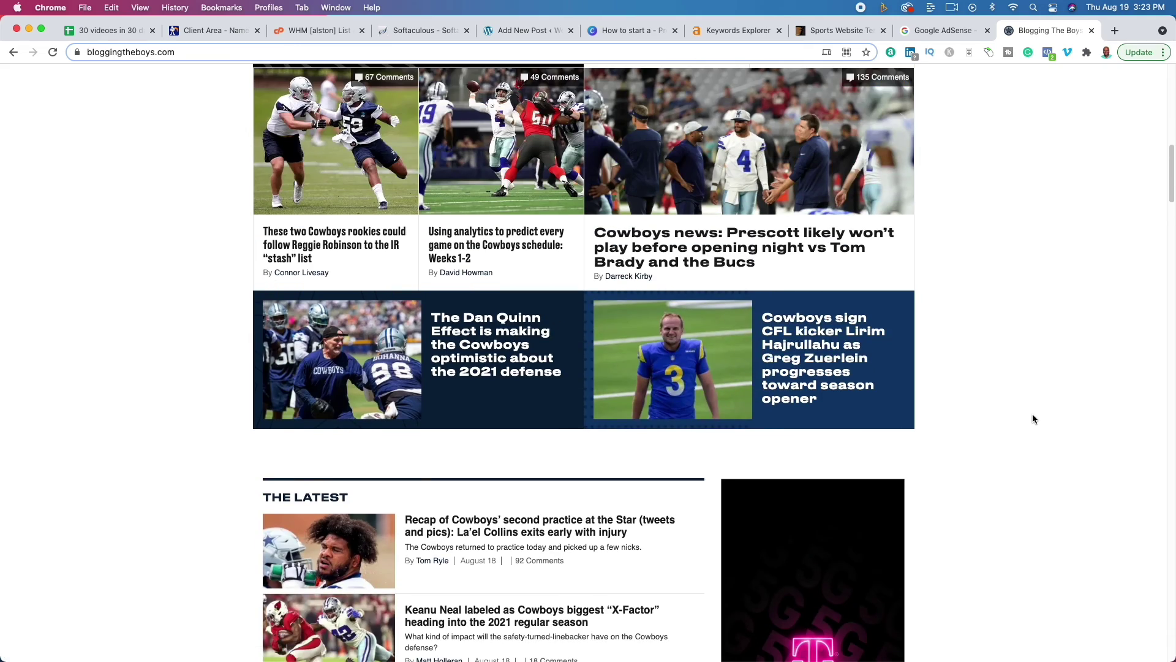
scroll(1032, 414, up, 6)
scroll(1017, 480, down, 6)
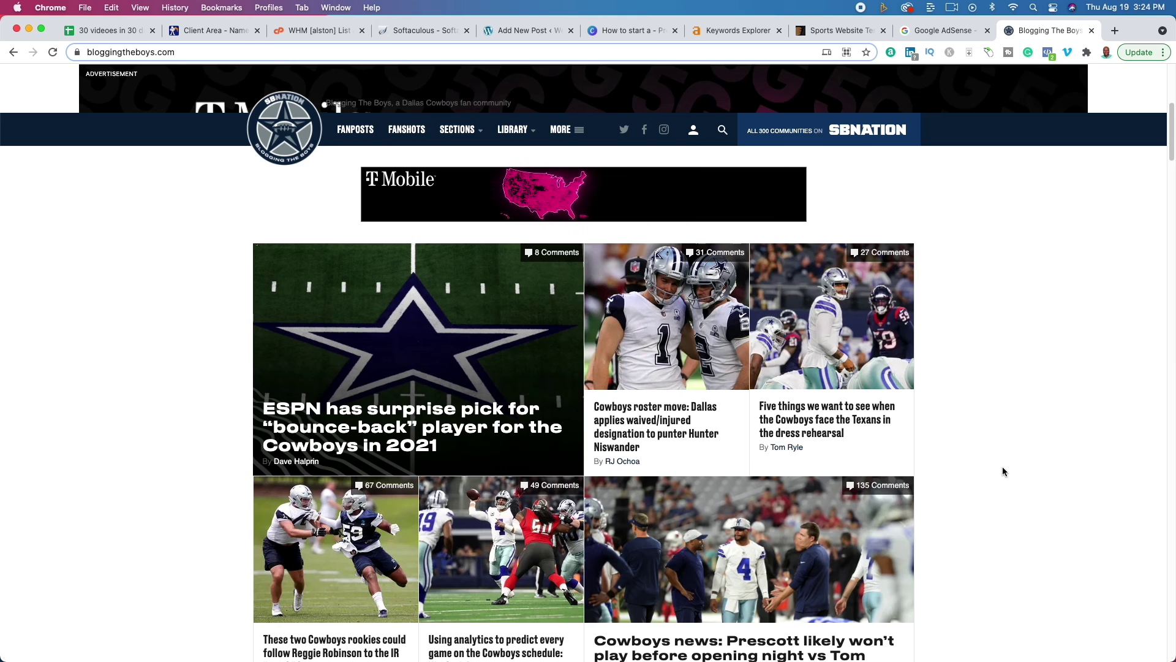
scroll(1002, 466, down, 5)
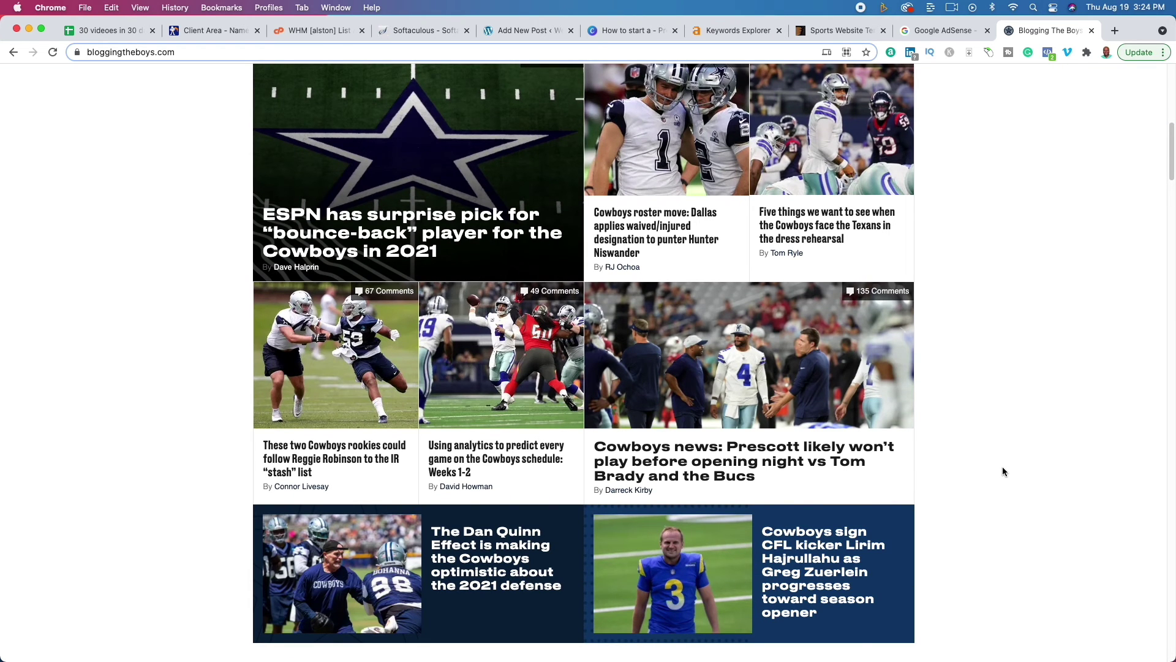
Examine the homepage from the top banner advert to The Latest articles, and switch to the Canva slide listing steps 9 to 12
scroll(1003, 471, up, 10)
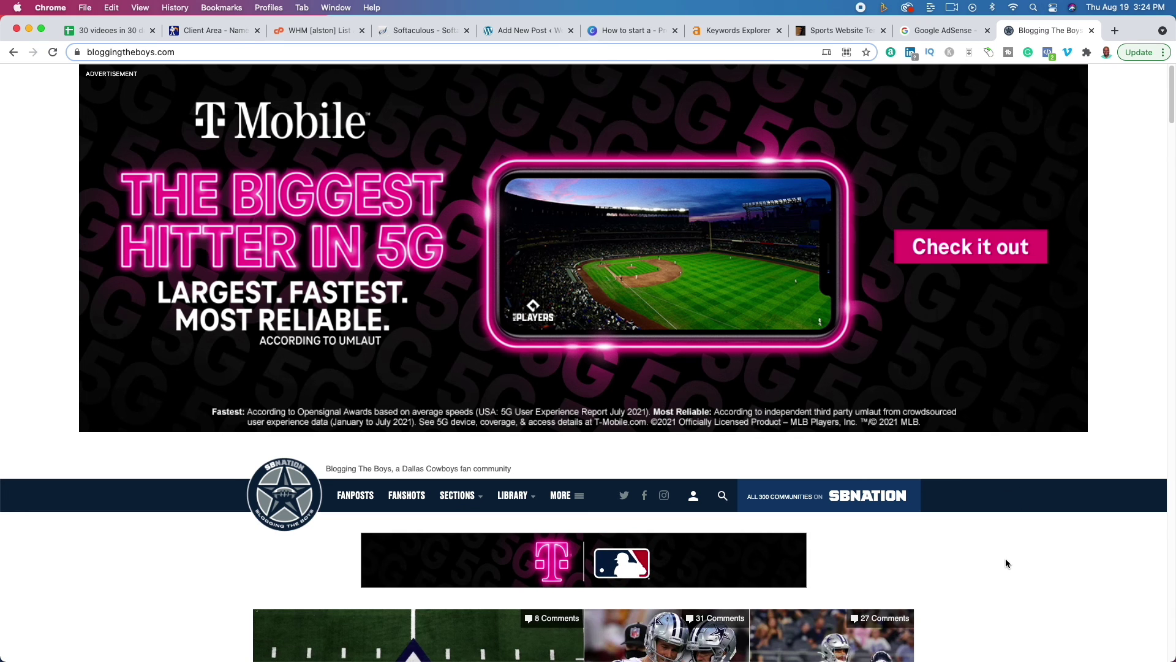
scroll(1006, 563, down, 5)
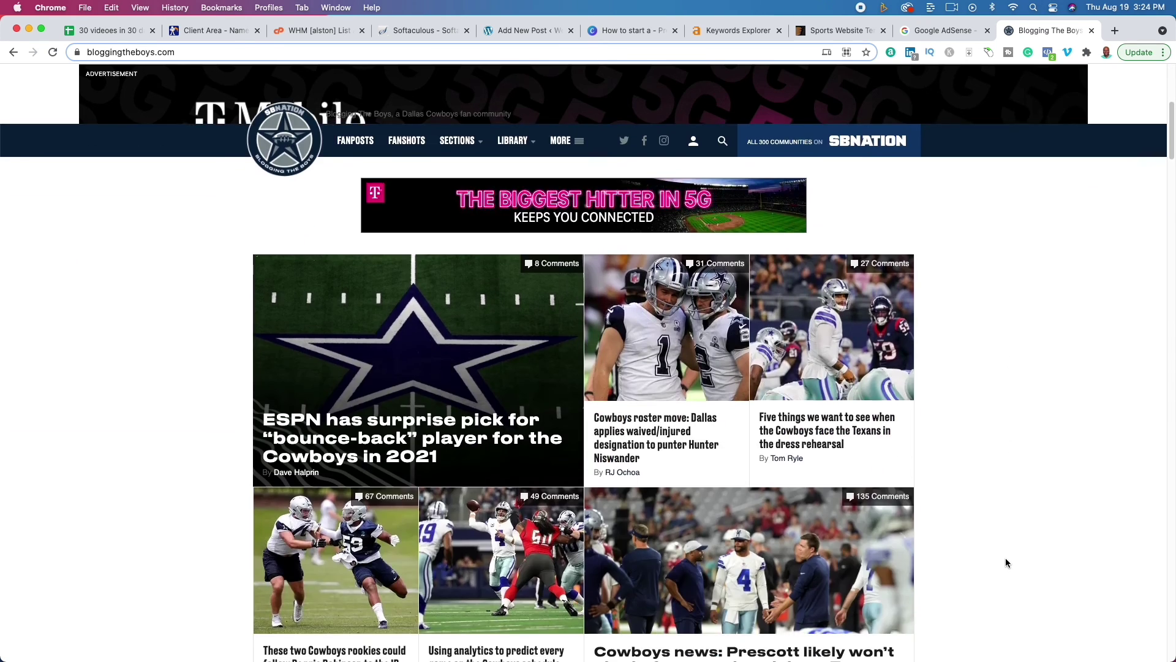
scroll(1005, 562, down, 5)
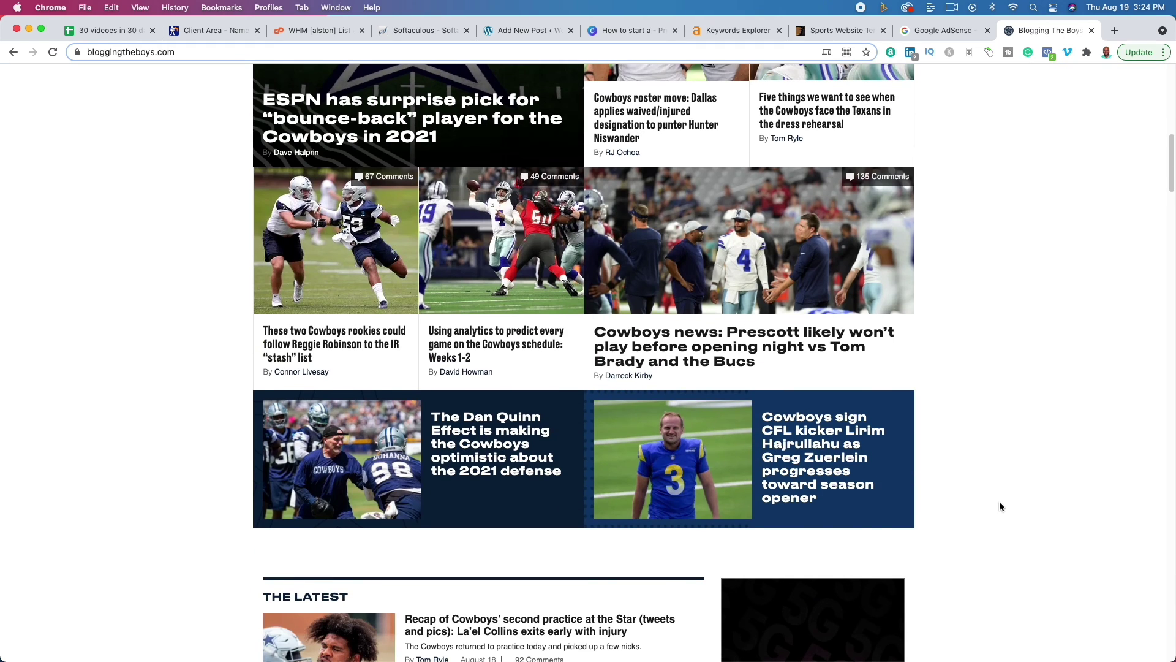
scroll(999, 506, down, 6)
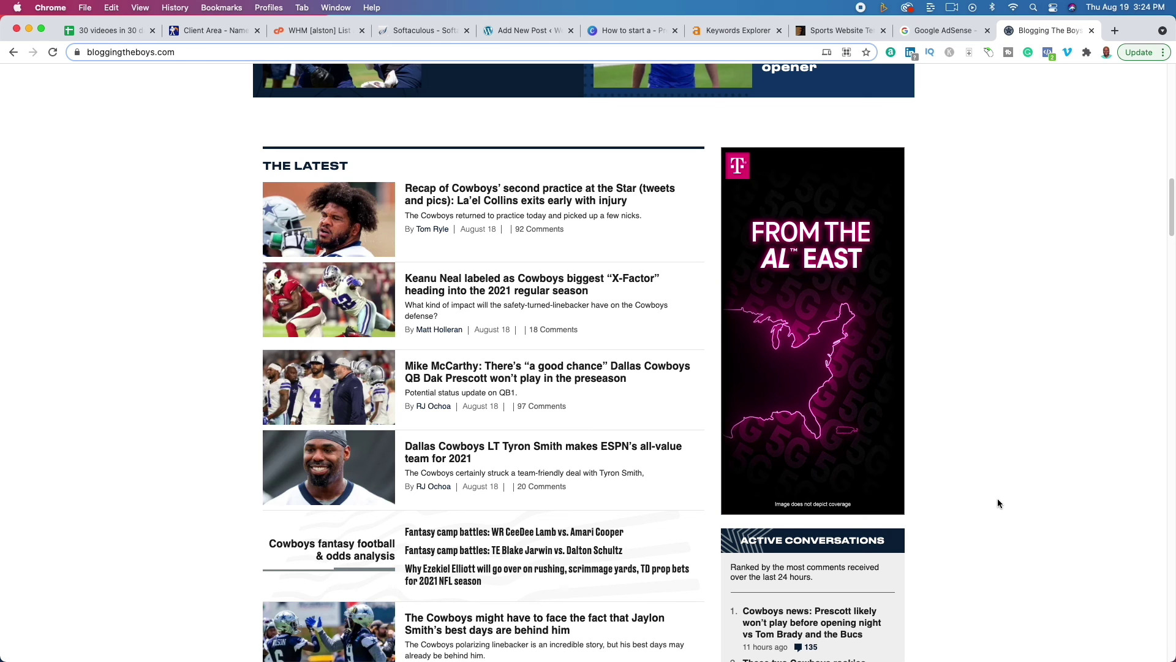
scroll(987, 487, down, 3)
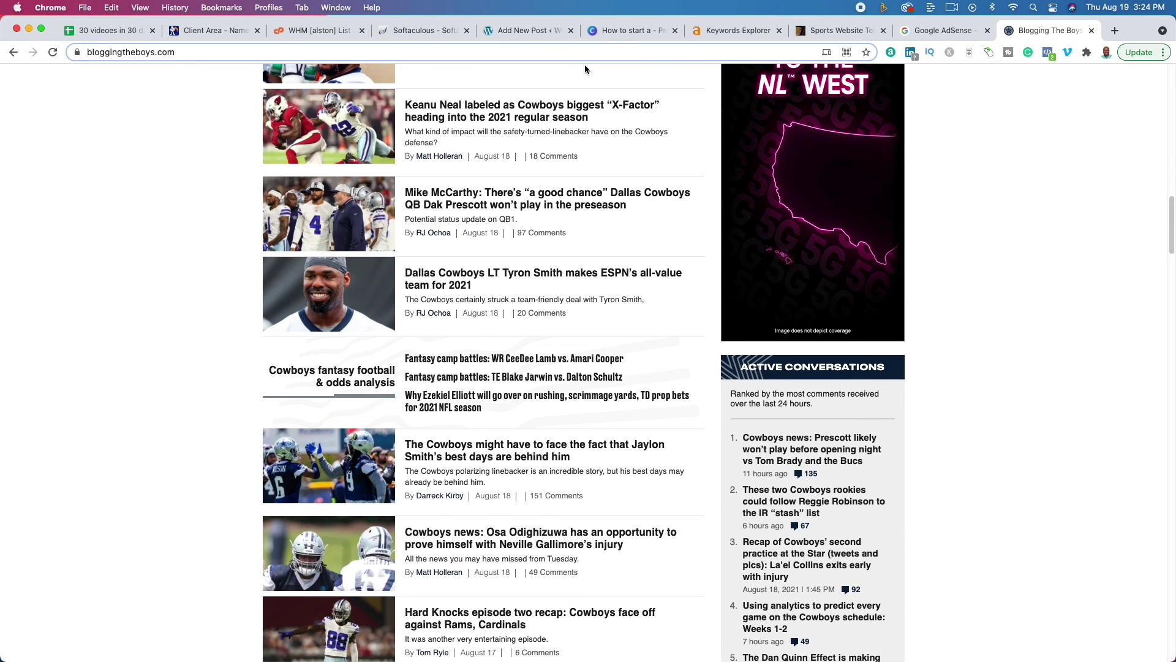
click(620, 33)
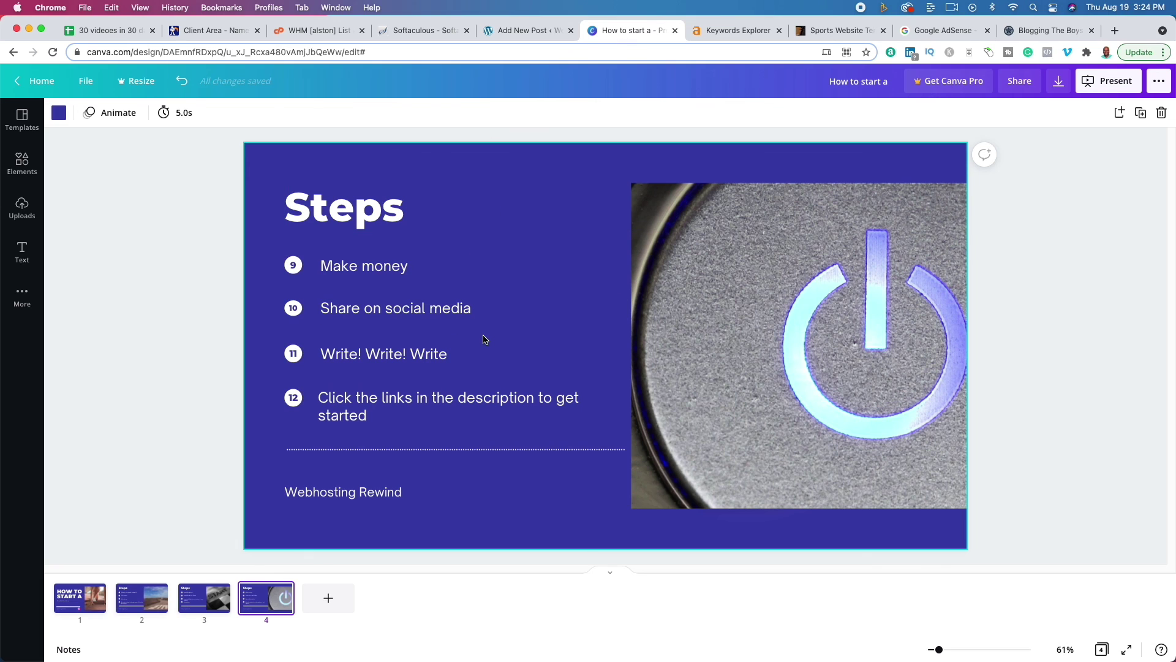